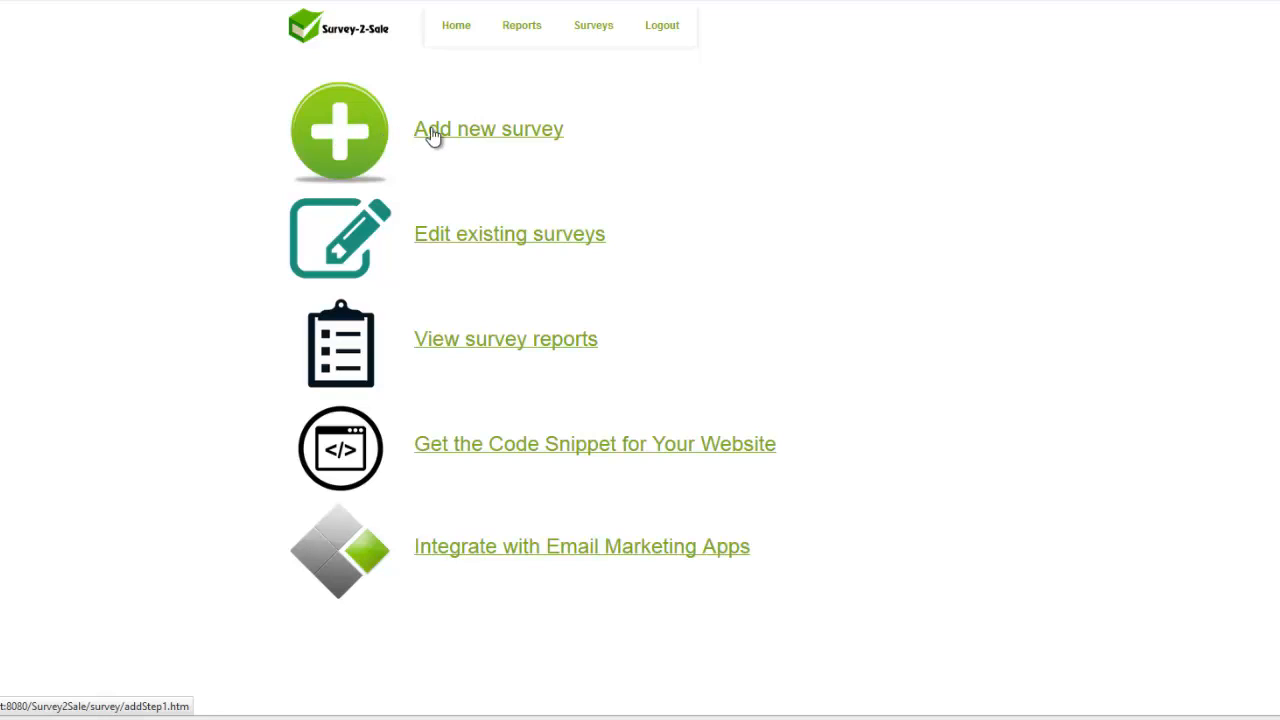
Start a new survey with the greeting prompt "Have a second to save some cash?" and proceed to step 2.
click(367, 135)
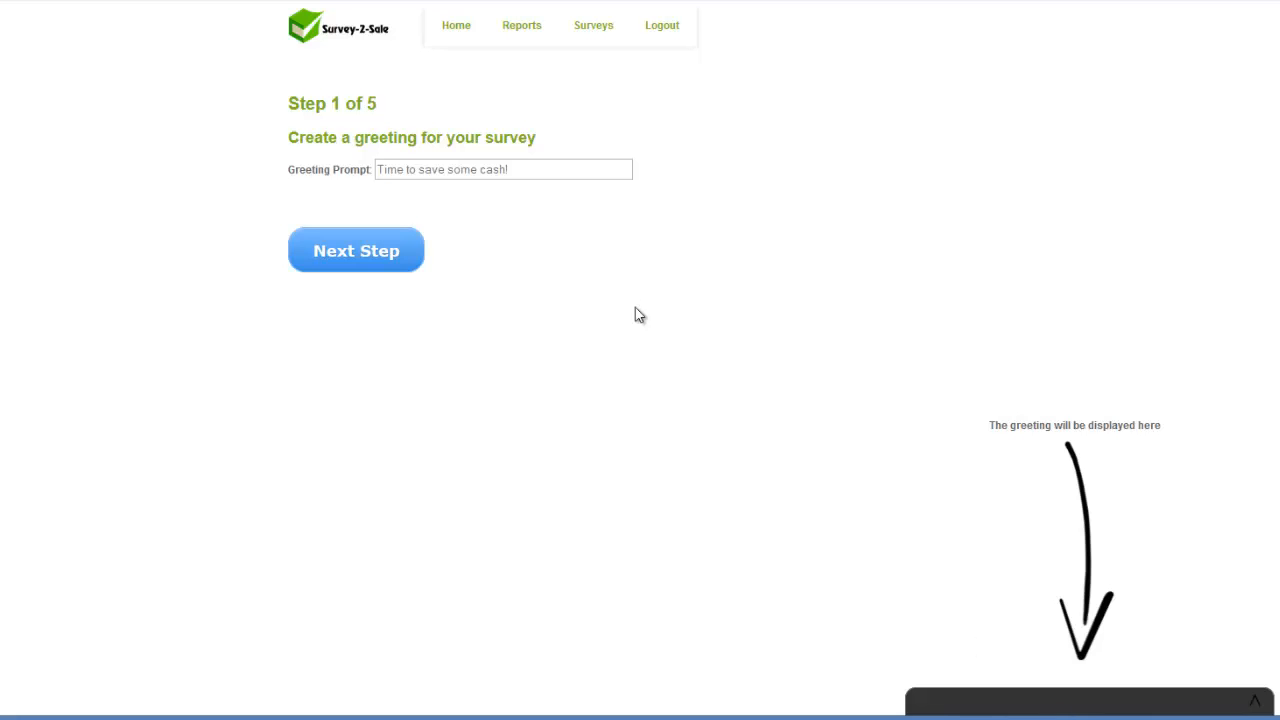
click(458, 170)
text(H)
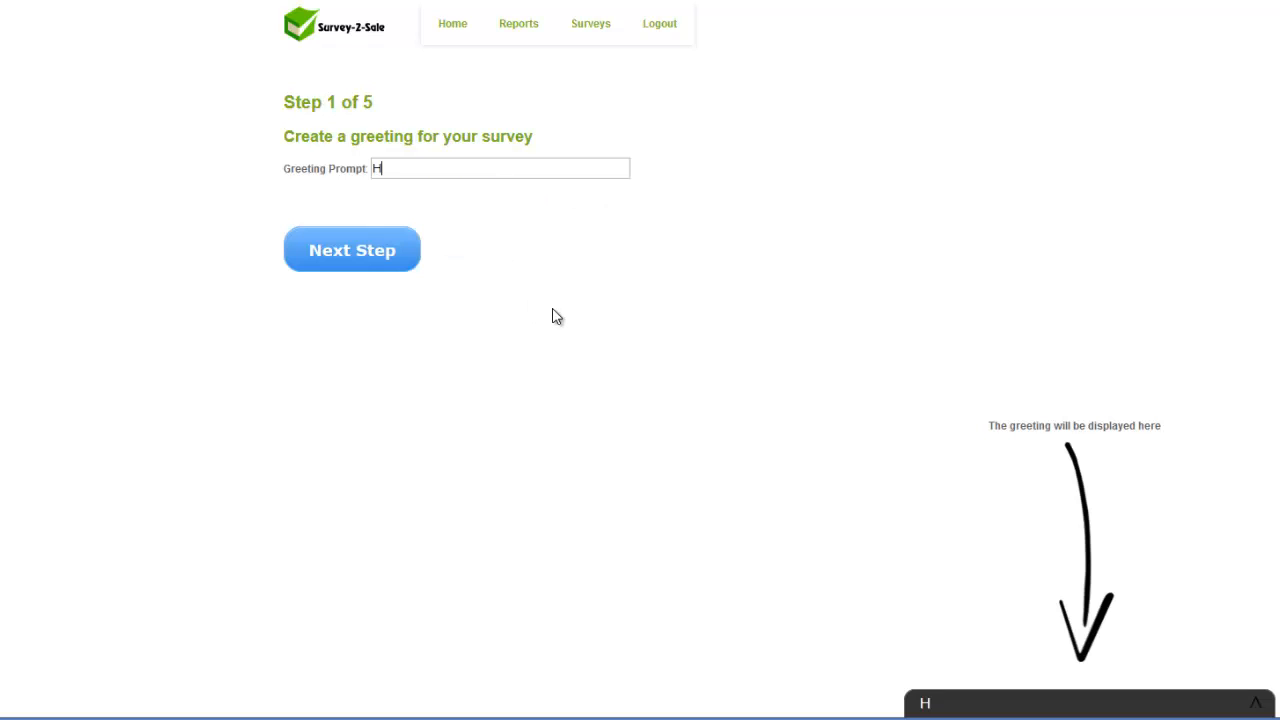
text(ave a second )
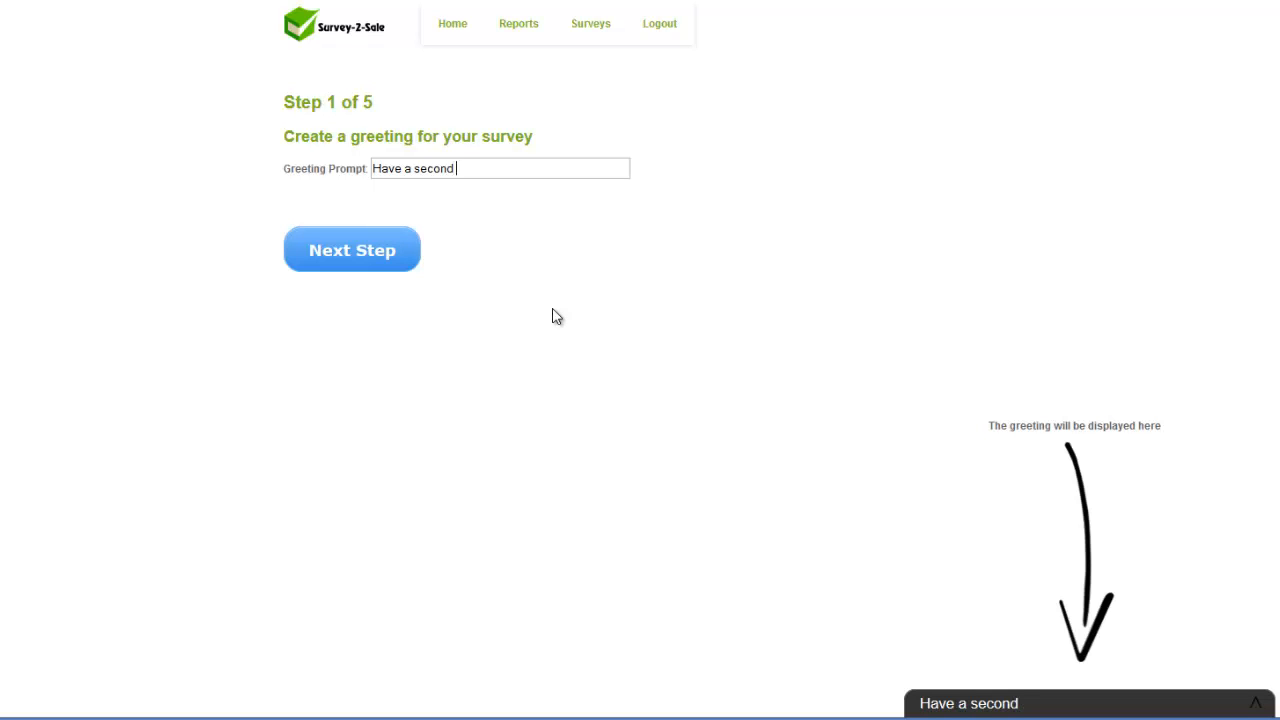
text(to save some cash?)
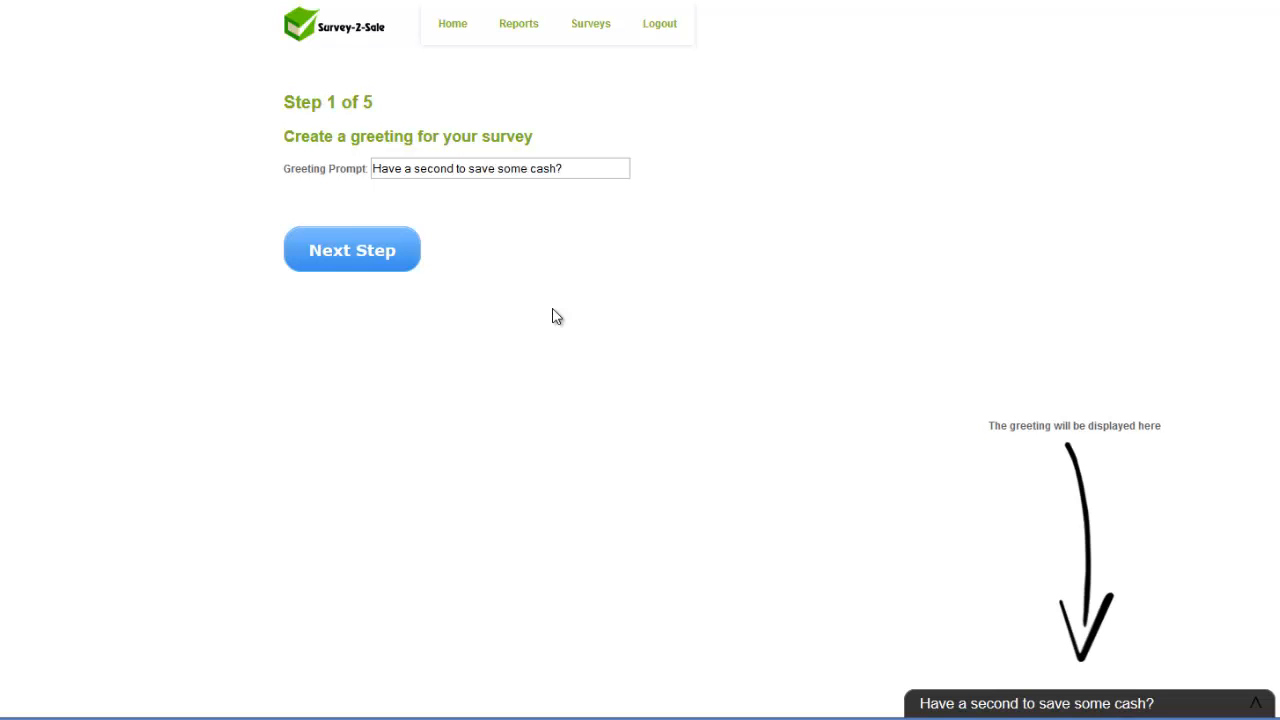
click(388, 263)
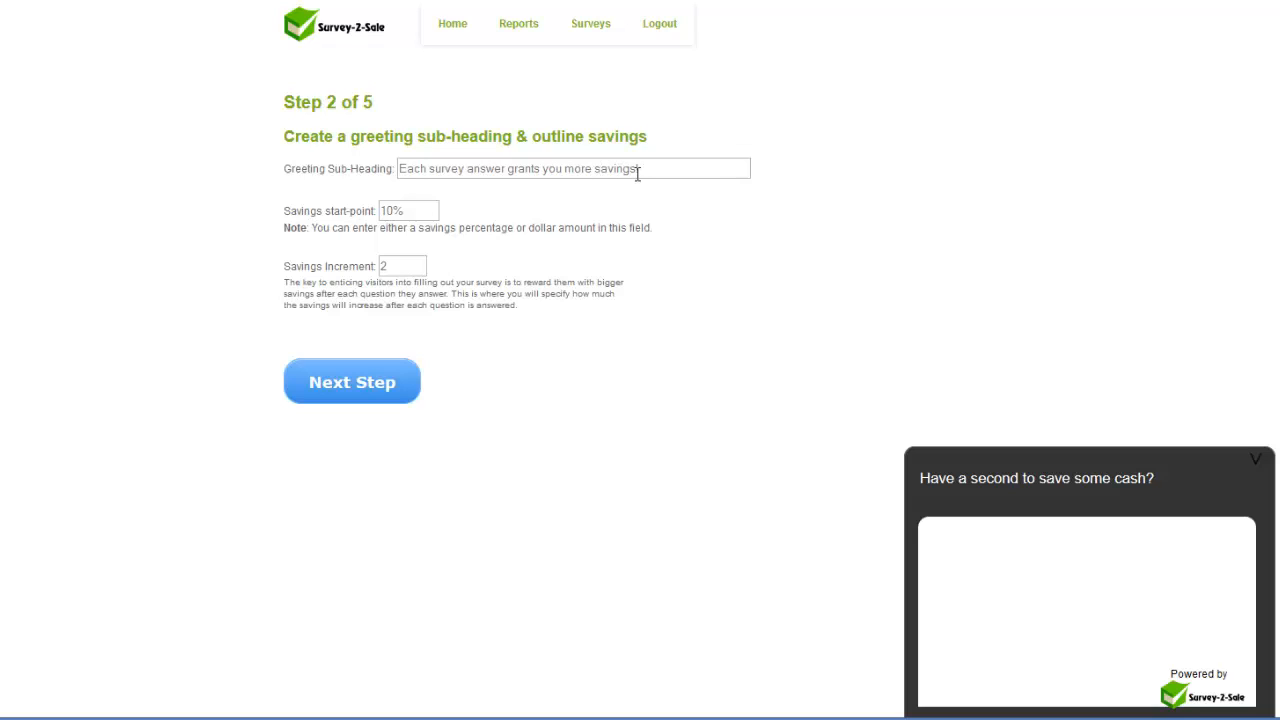
Fill in the greeting sub-heading with the suggested text "Each survey answer grants you more savings...".
text(Each)
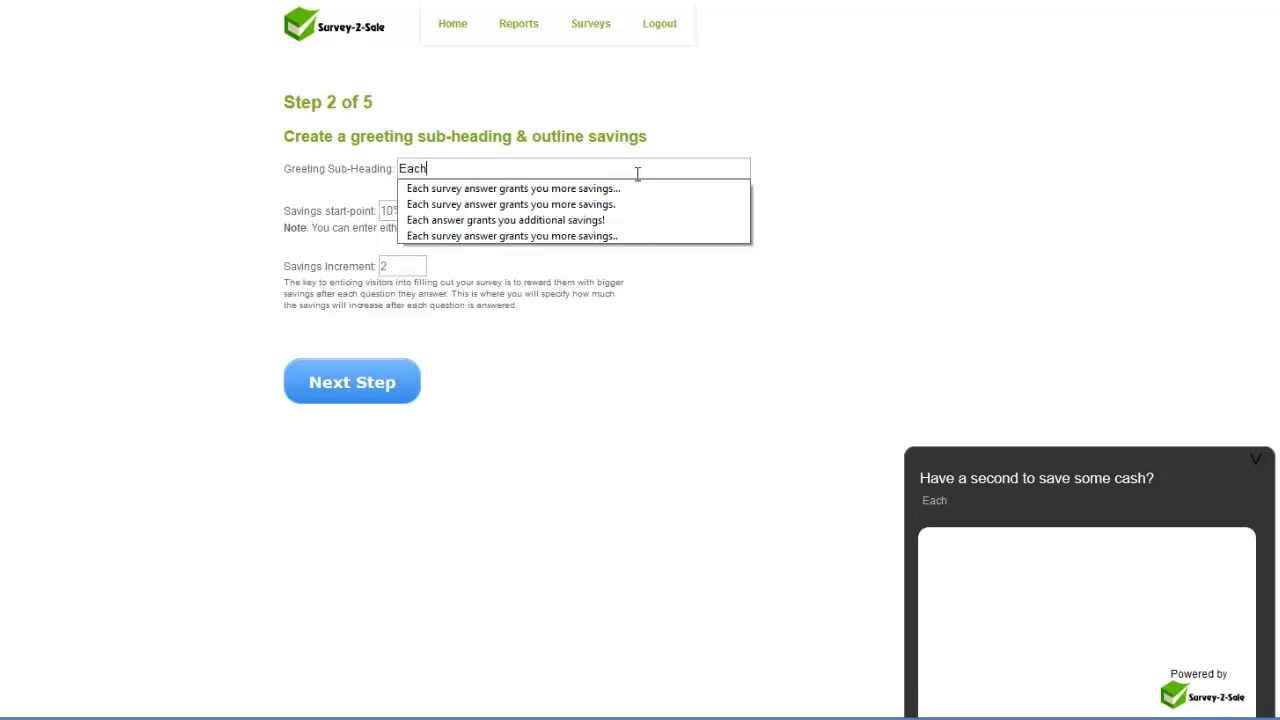
key(Down)
key(Return)
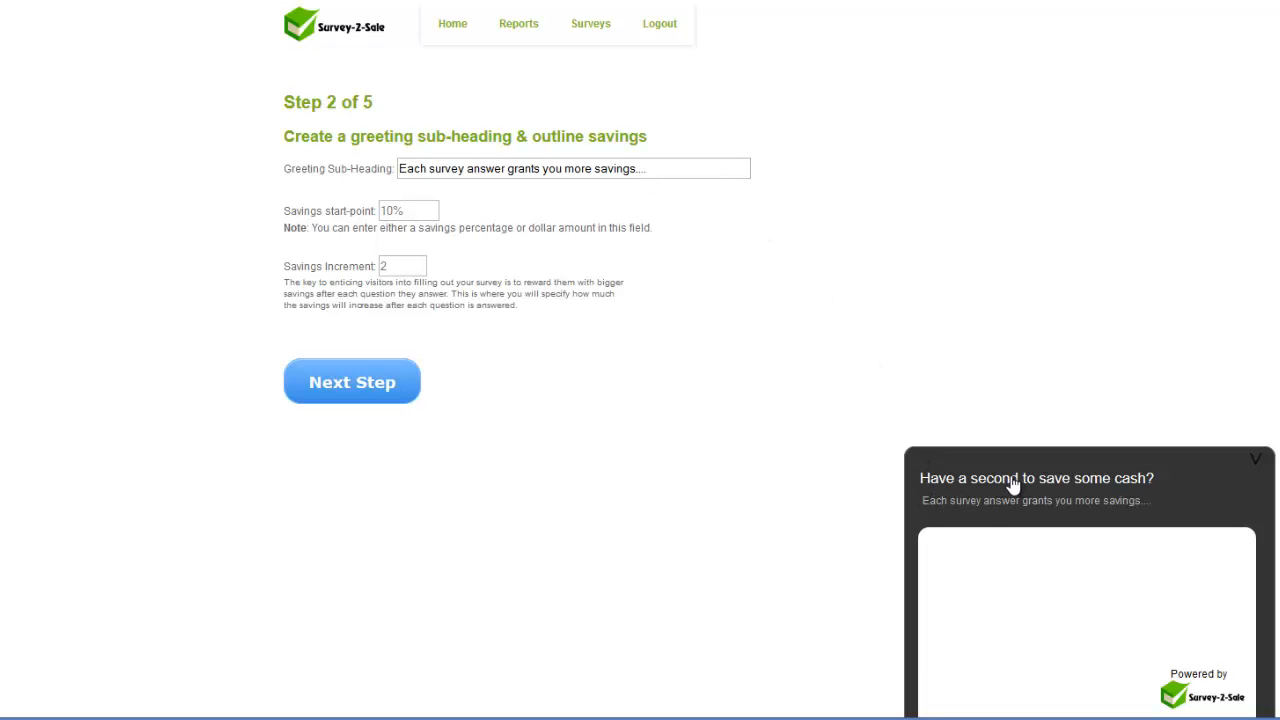
Set the savings start-point to 10% and the savings increment to 5.
click(404, 209)
click(405, 209)
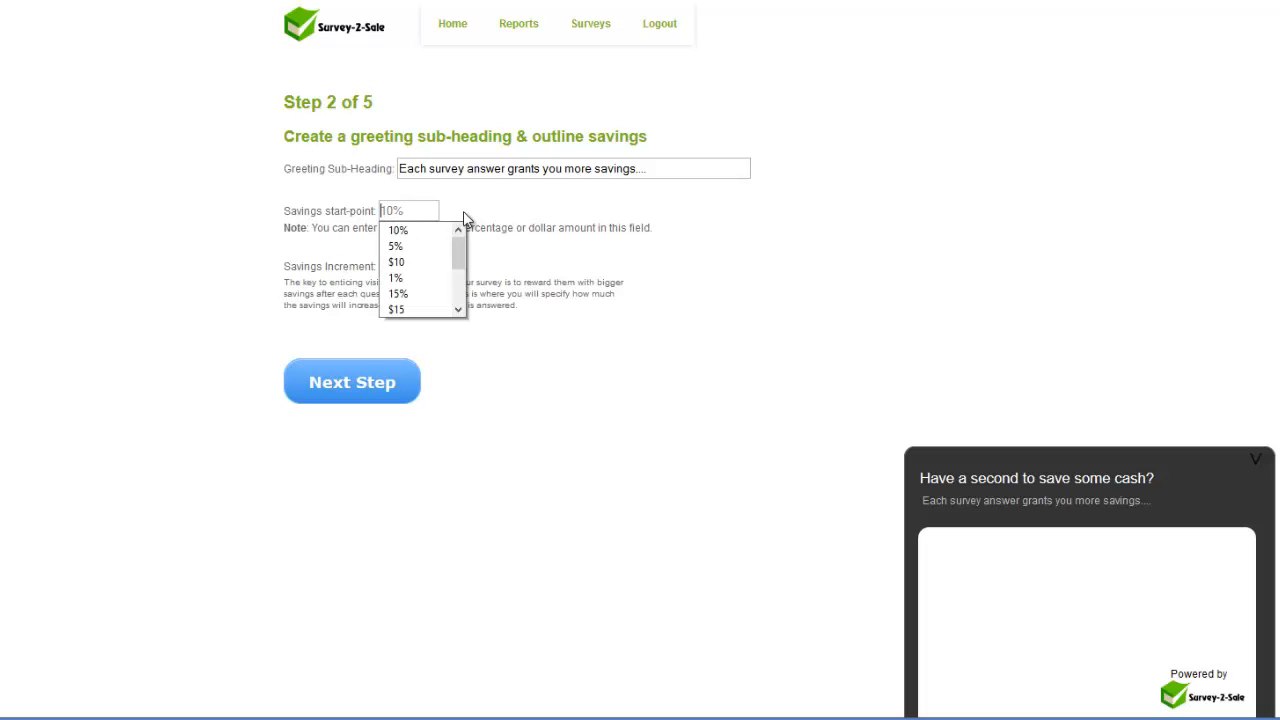
click(463, 216)
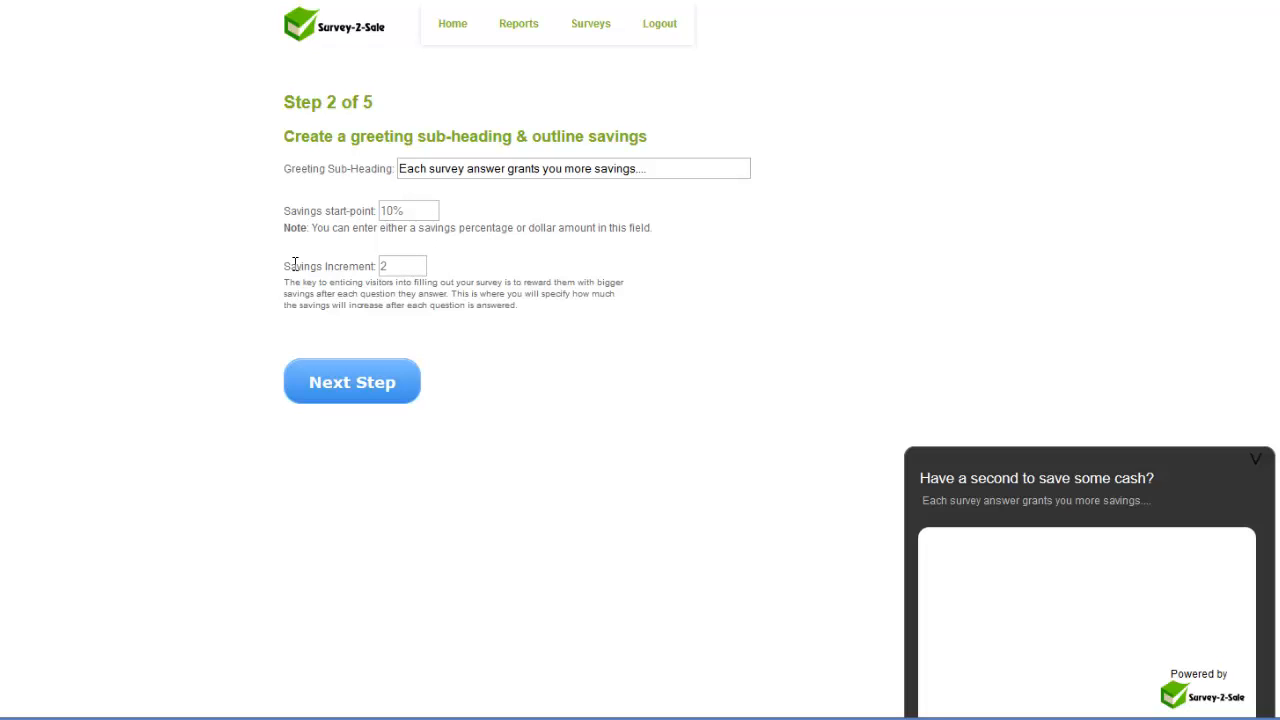
drag(284, 266, 372, 268)
drag(290, 211, 366, 212)
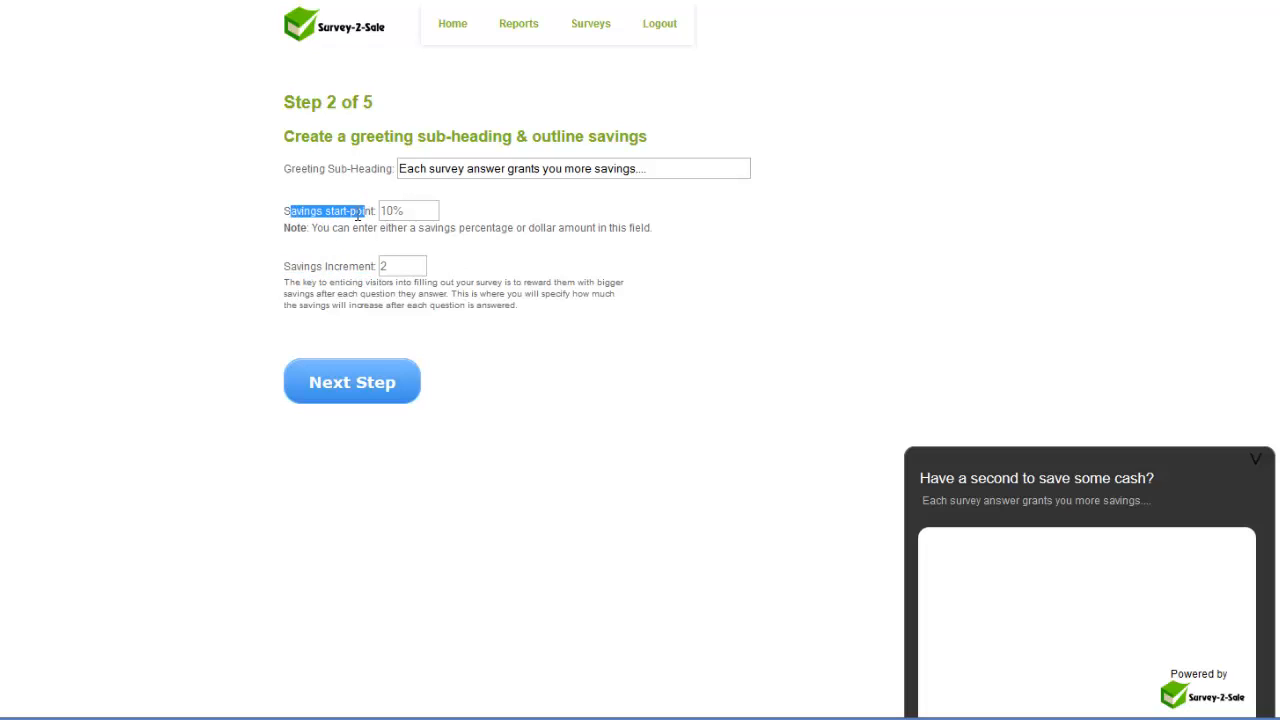
click(396, 211)
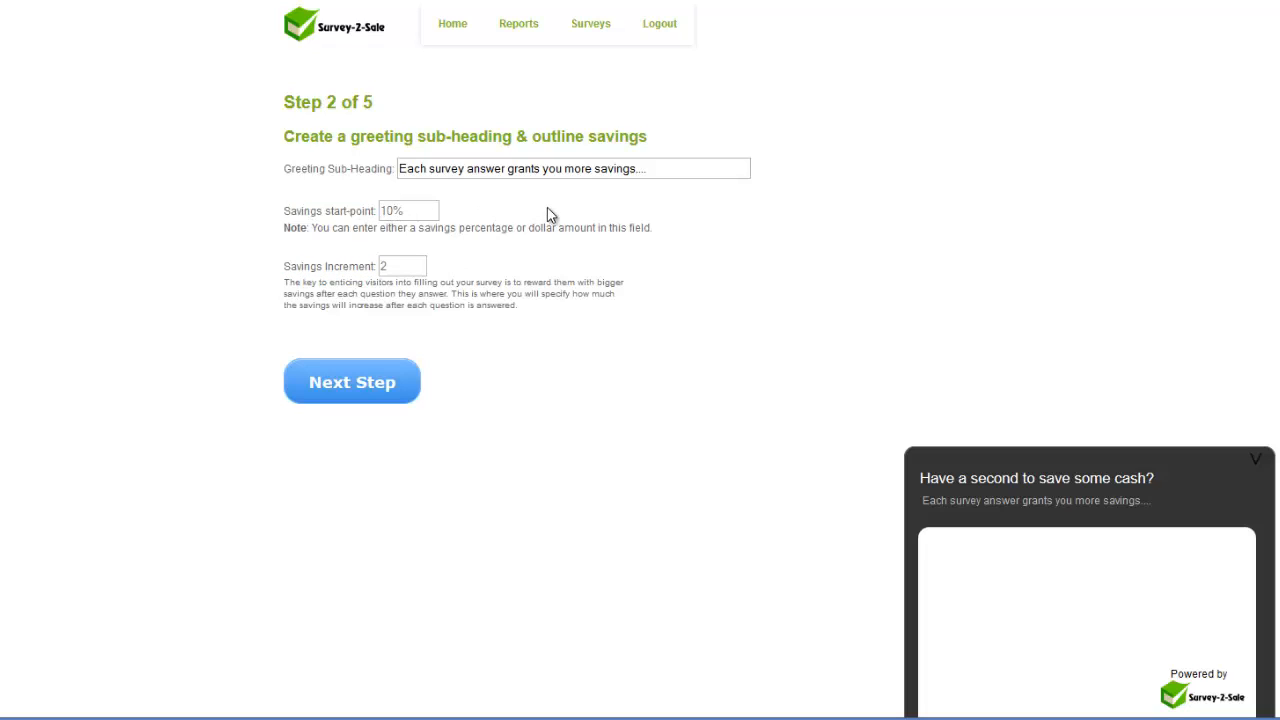
text(10%)
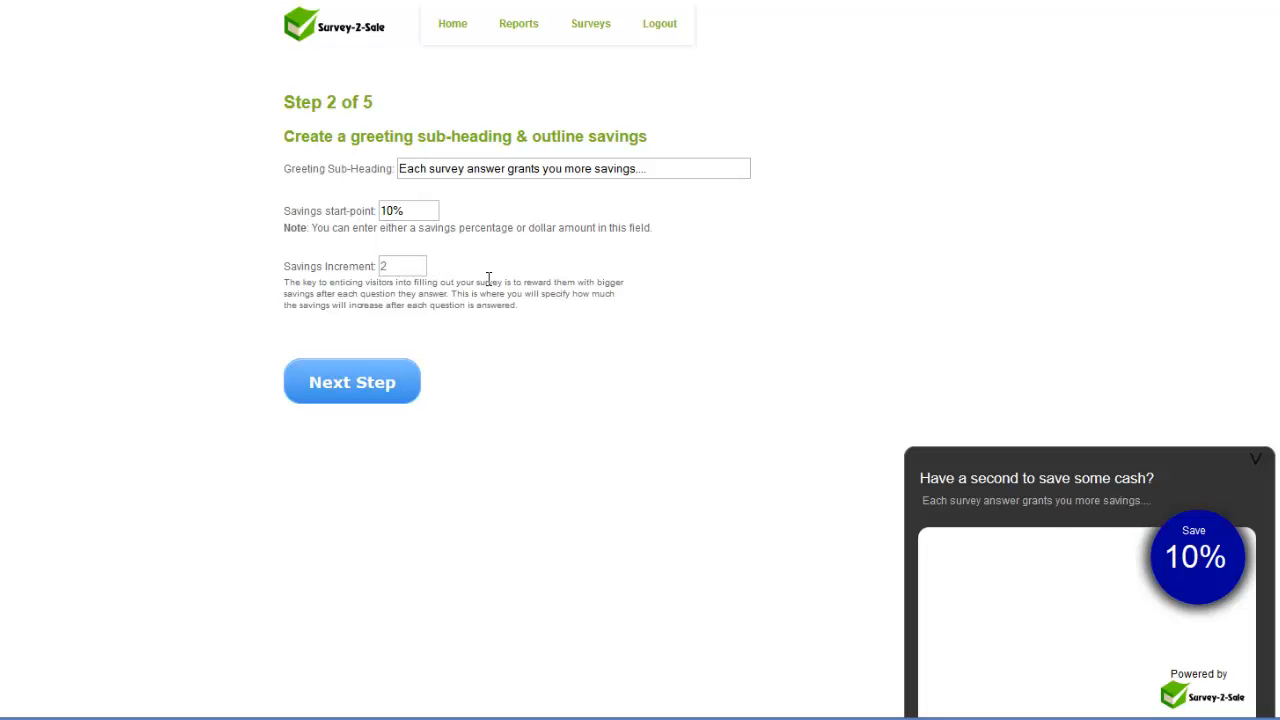
text(5)
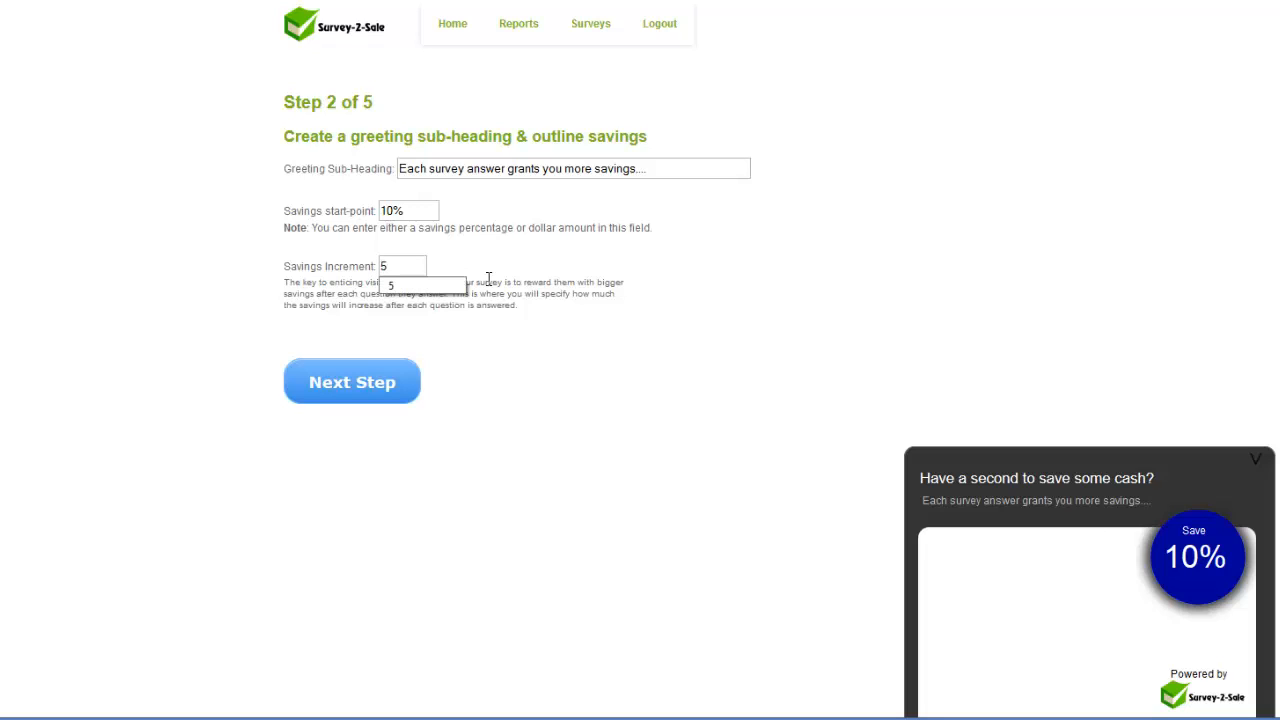
click(489, 280)
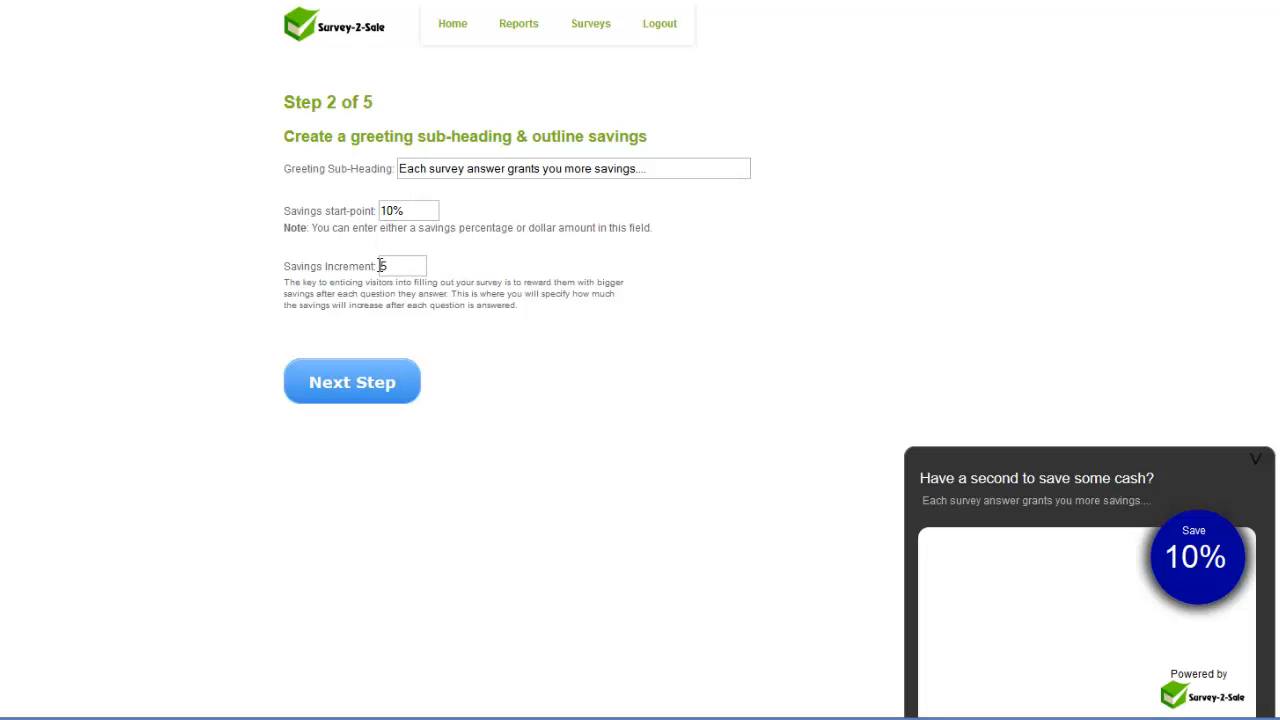
Change the savings start-point to $10, keep the increment at 5, and proceed to step 3.
drag(404, 210, 358, 213)
text($10)
click(414, 283)
drag(405, 283, 343, 279)
click(397, 269)
text(%)
key(BackSpace)
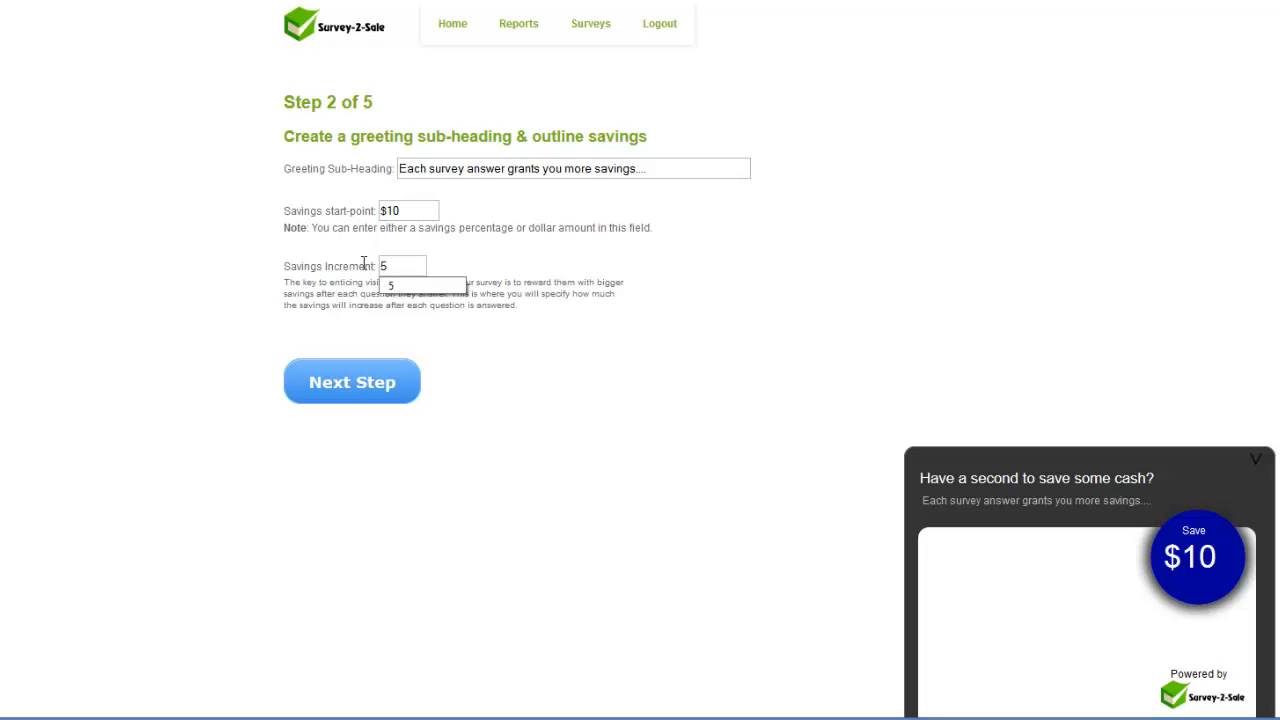
drag(420, 208, 318, 209)
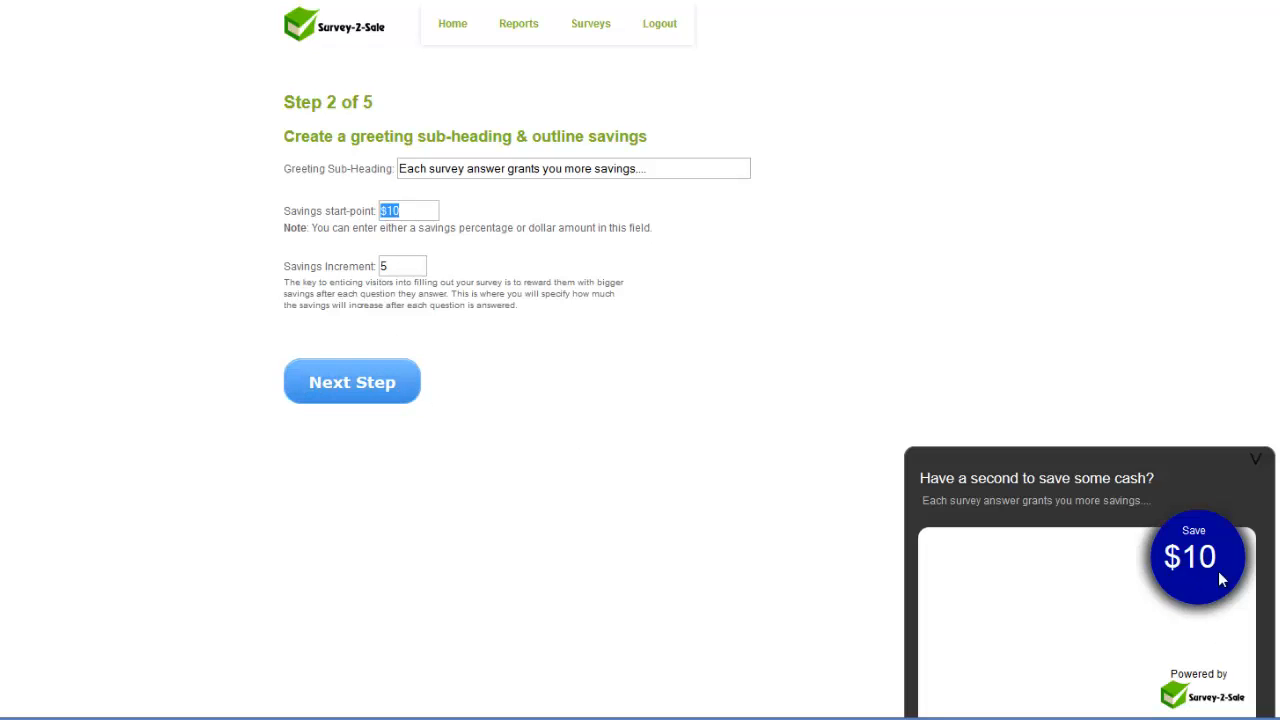
drag(392, 266, 363, 268)
click(388, 382)
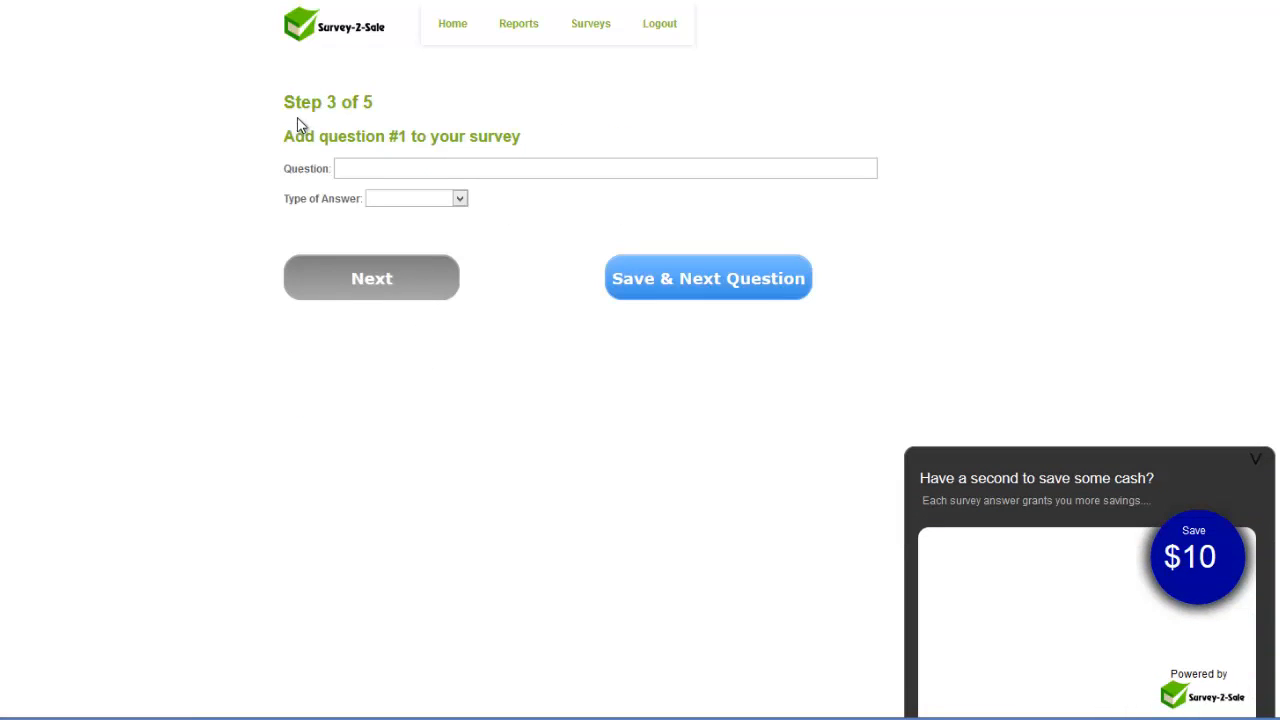
Enter "What age group are you in?" as question #1 and set its answer type to multiple-choice.
drag(297, 120, 506, 142)
click(503, 142)
click(423, 166)
text(What age f)
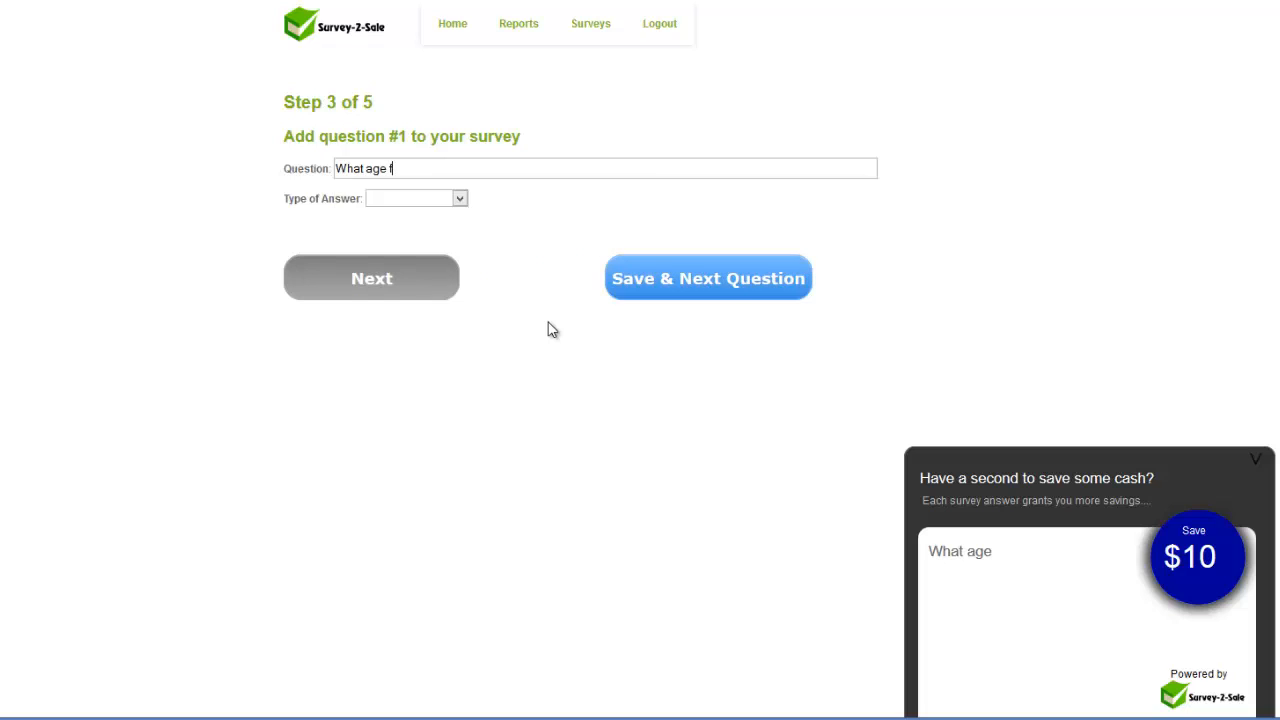
key(BackSpace)
text(group)
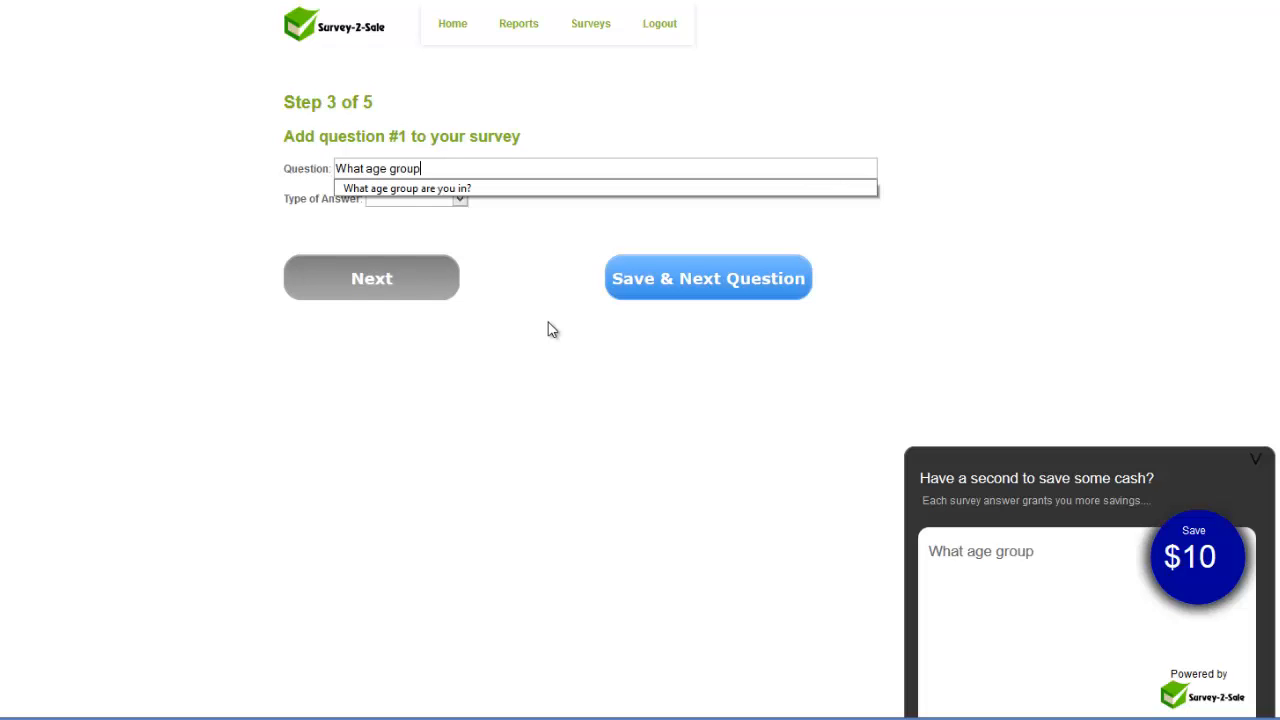
key(Down)
key(Return)
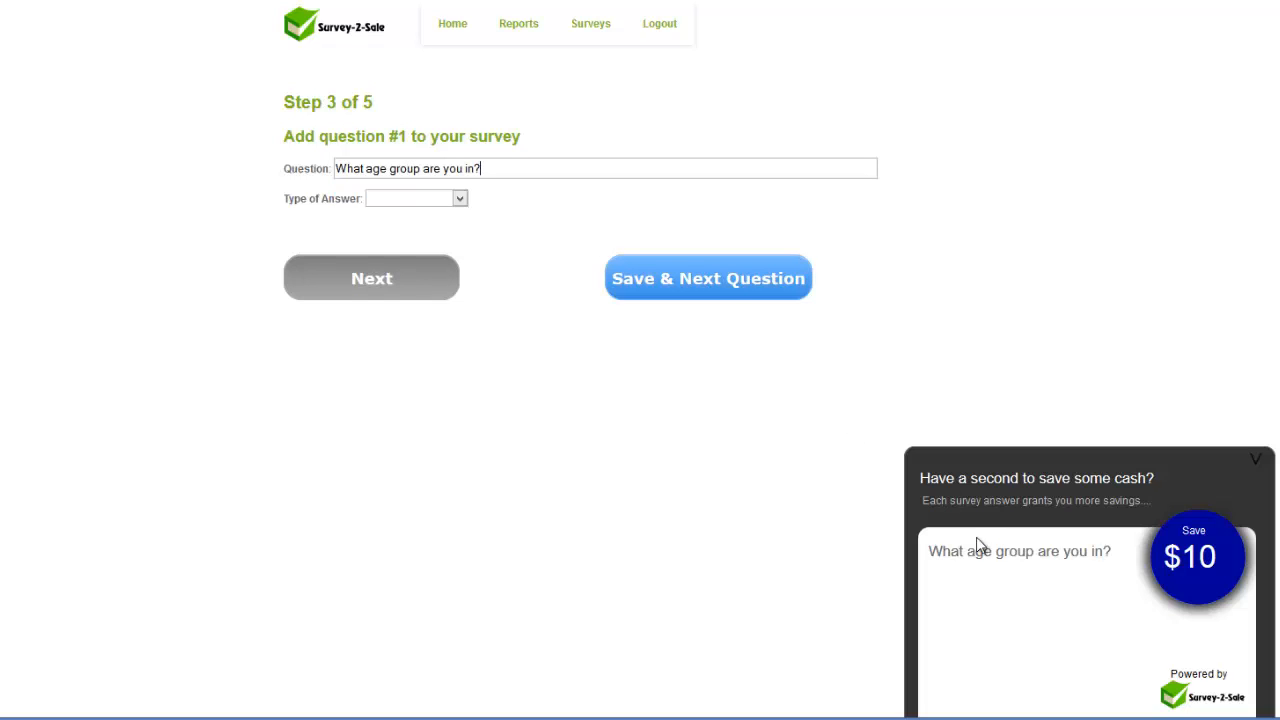
drag(932, 551, 1103, 551)
click(997, 576)
click(406, 203)
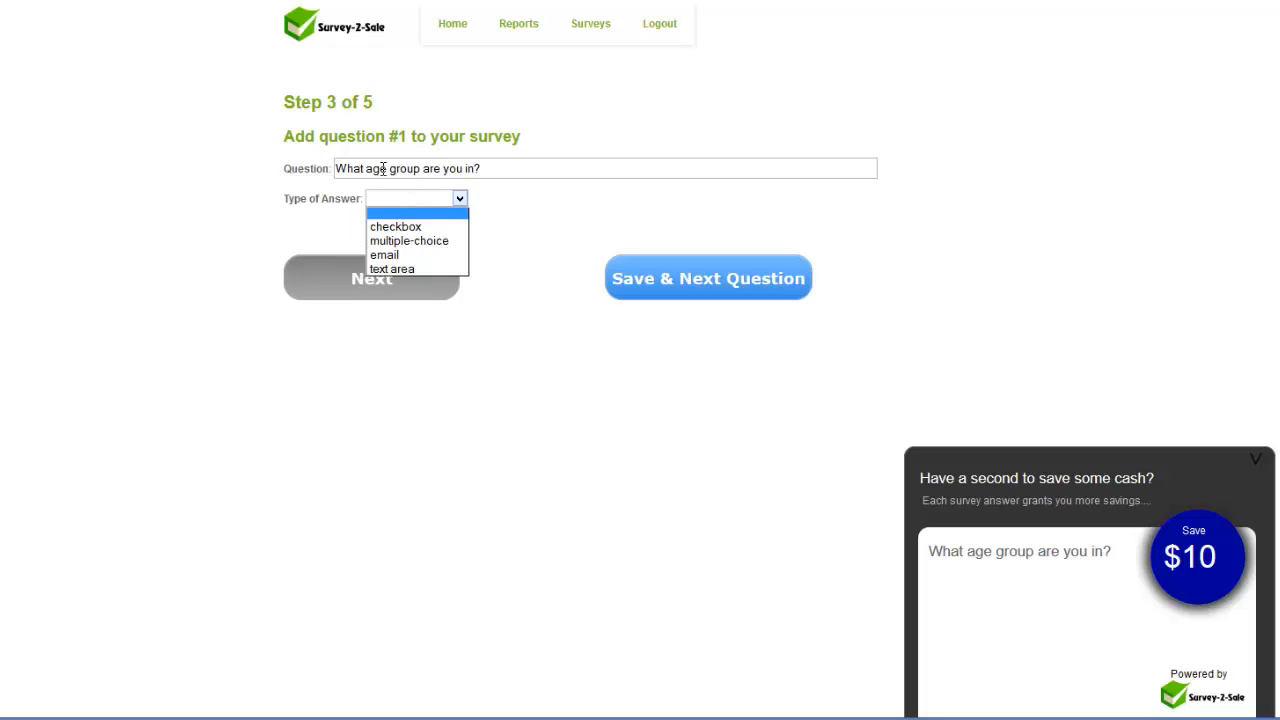
click(430, 243)
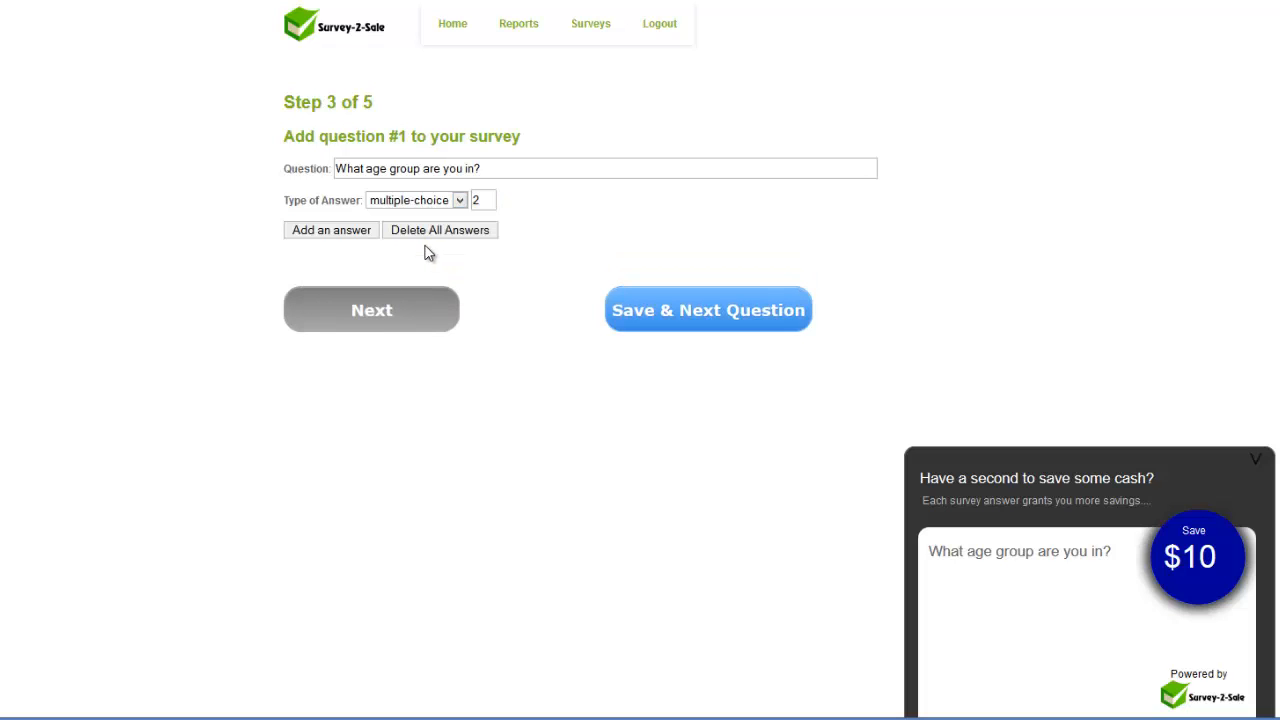
Add the answers "10-17" and "18-25" to the age group question.
click(347, 232)
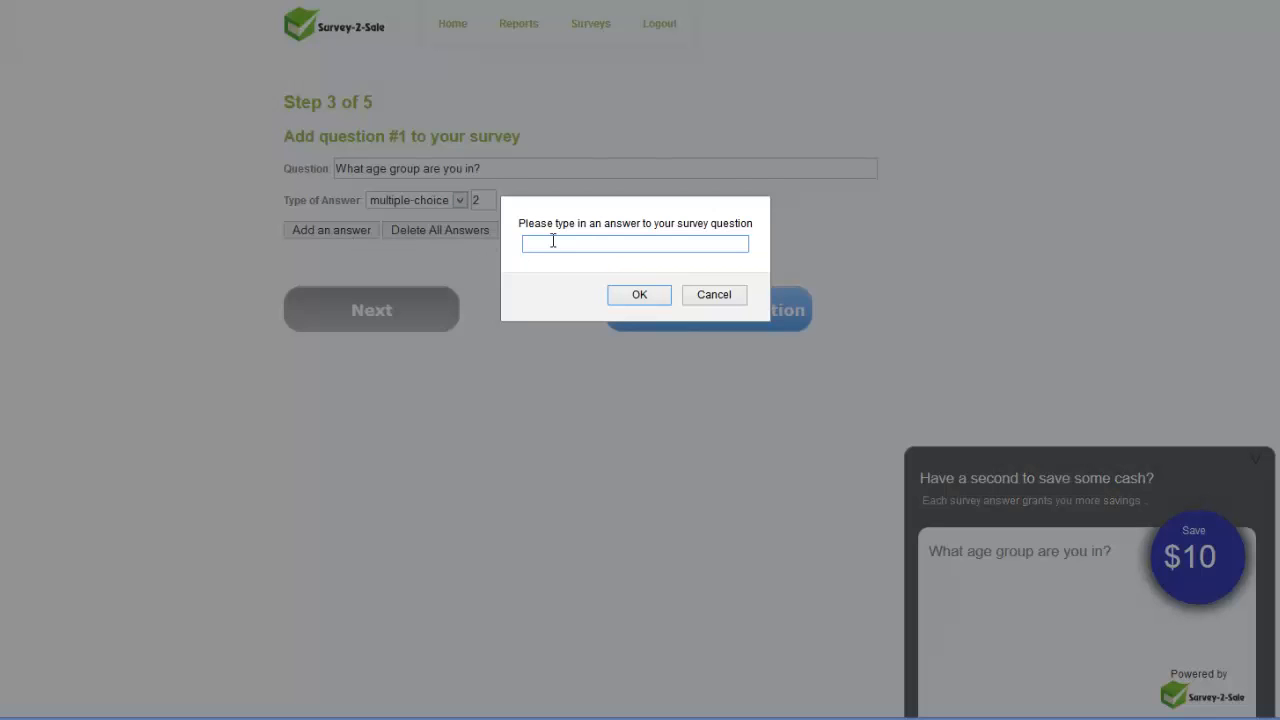
text(10-17)
click(645, 294)
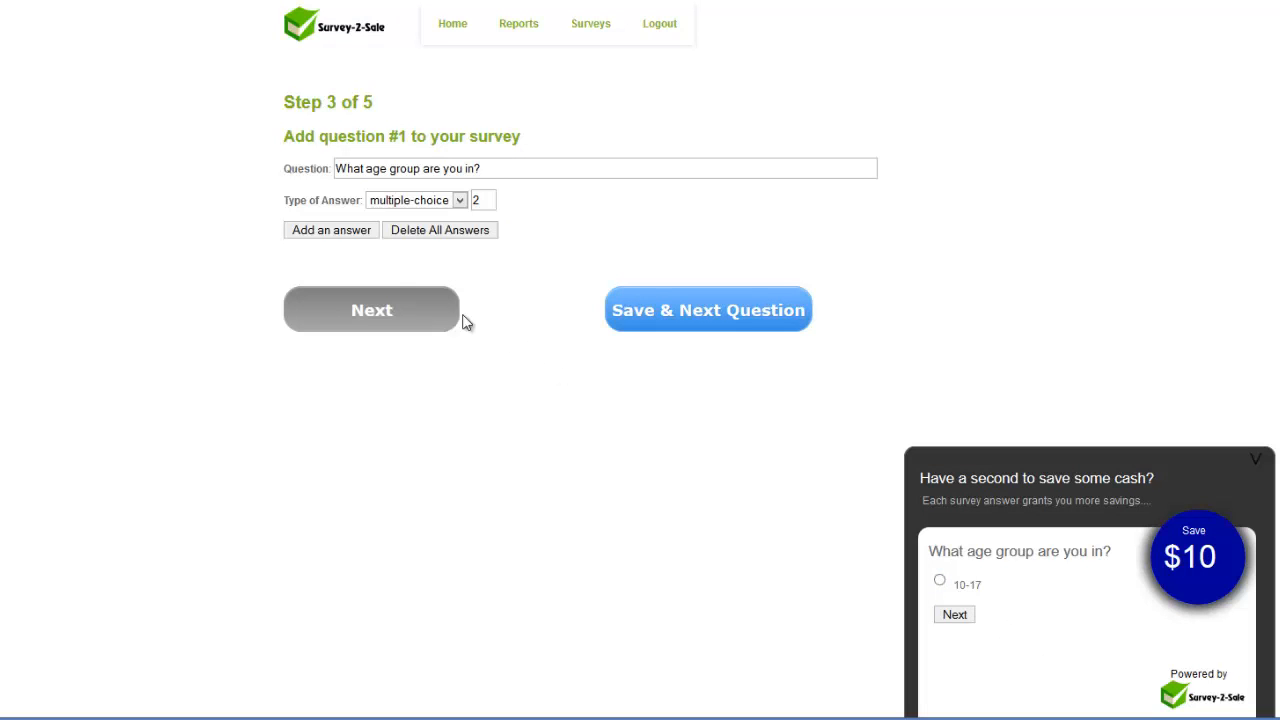
click(360, 232)
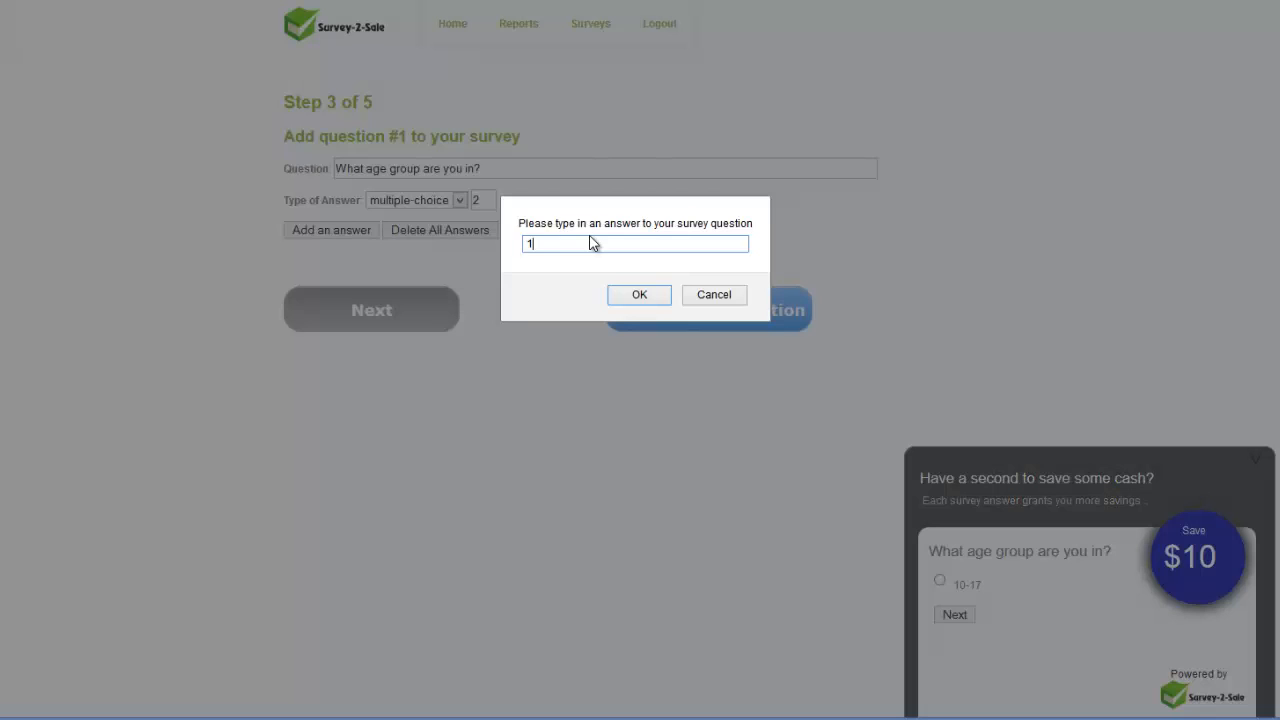
text(18-25)
key(Return)
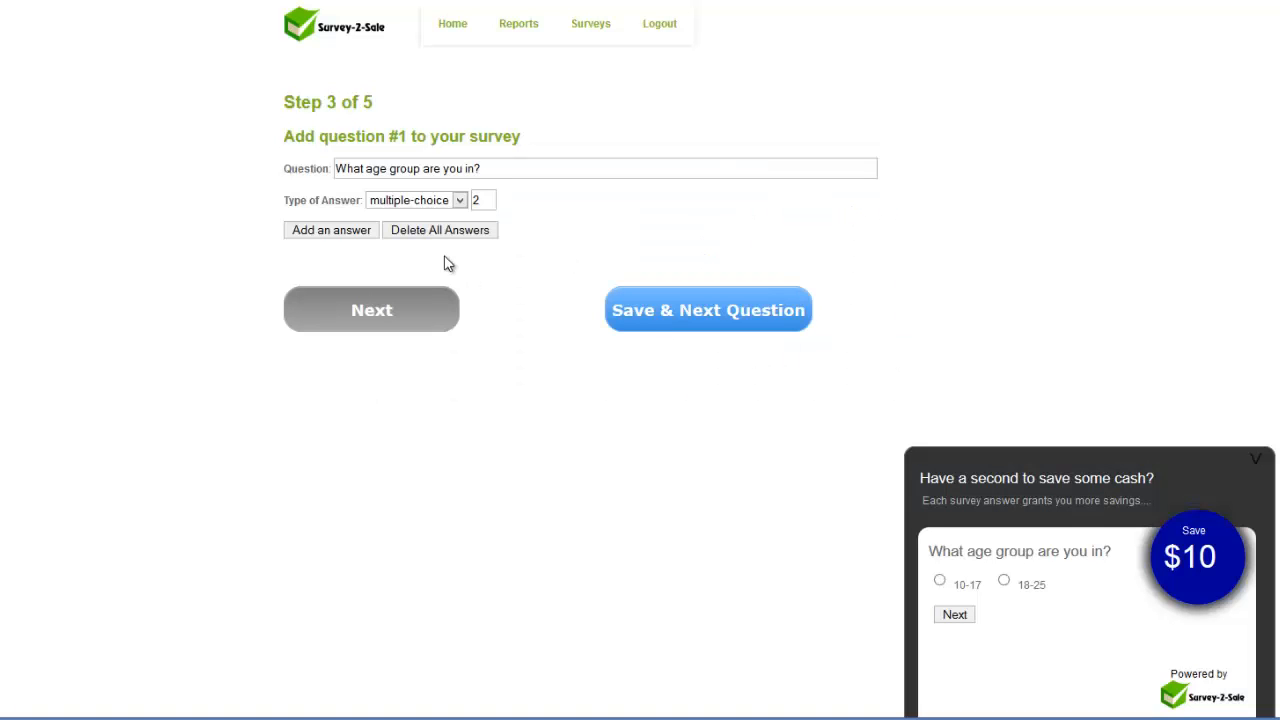
Add the answers "26-35" and "36+" to the age group question.
click(355, 232)
text(26-)
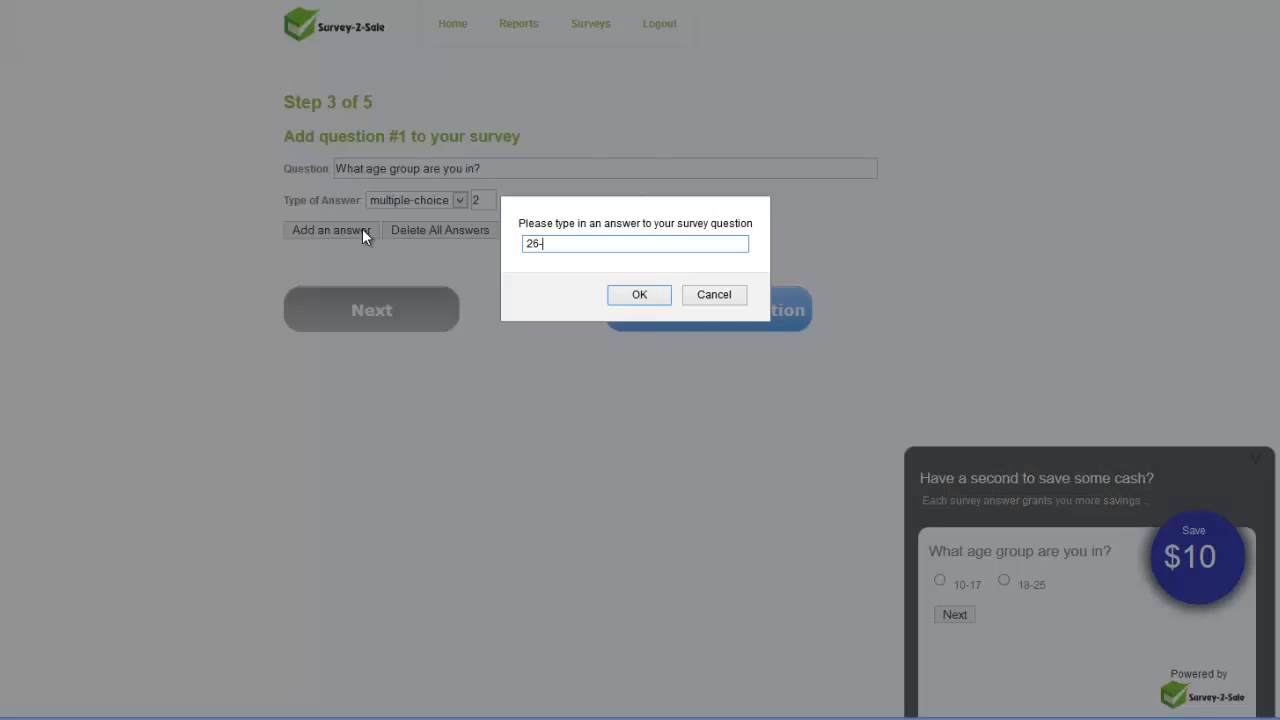
text(35)
key(Return)
click(363, 231)
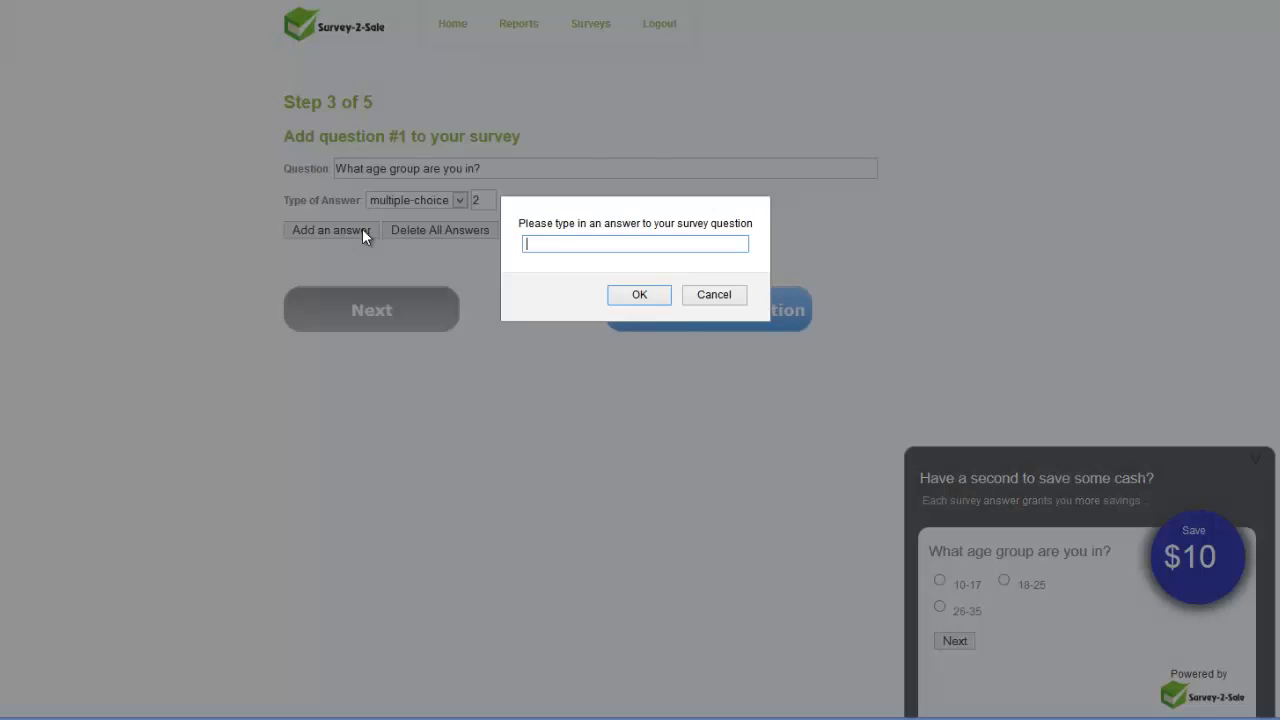
text(36+)
click(637, 294)
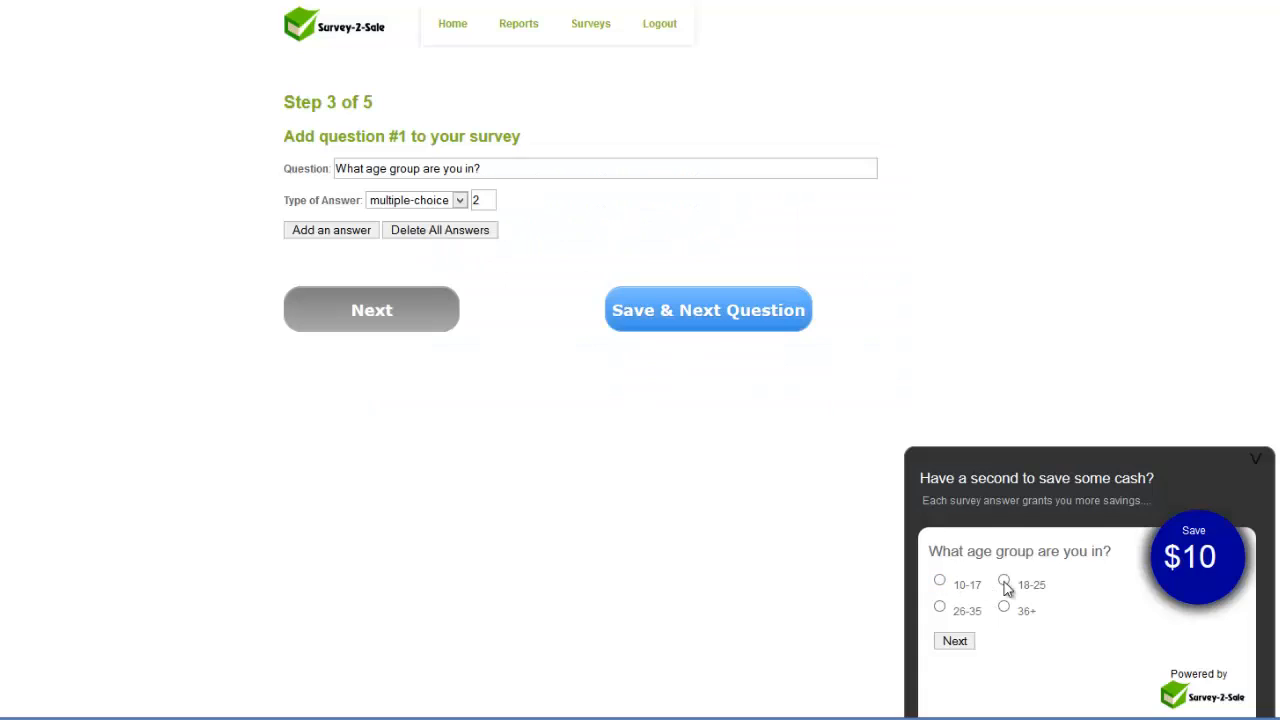
Test the age group answer options in the survey preview by selecting each of them in turn.
click(940, 580)
click(1005, 581)
click(940, 580)
click(1004, 580)
click(1004, 606)
click(940, 606)
click(940, 581)
click(1004, 580)
click(1004, 606)
Try laying out the multiple-choice answers in 1 column and in 3 columns.
double_click(486, 200)
text(1)
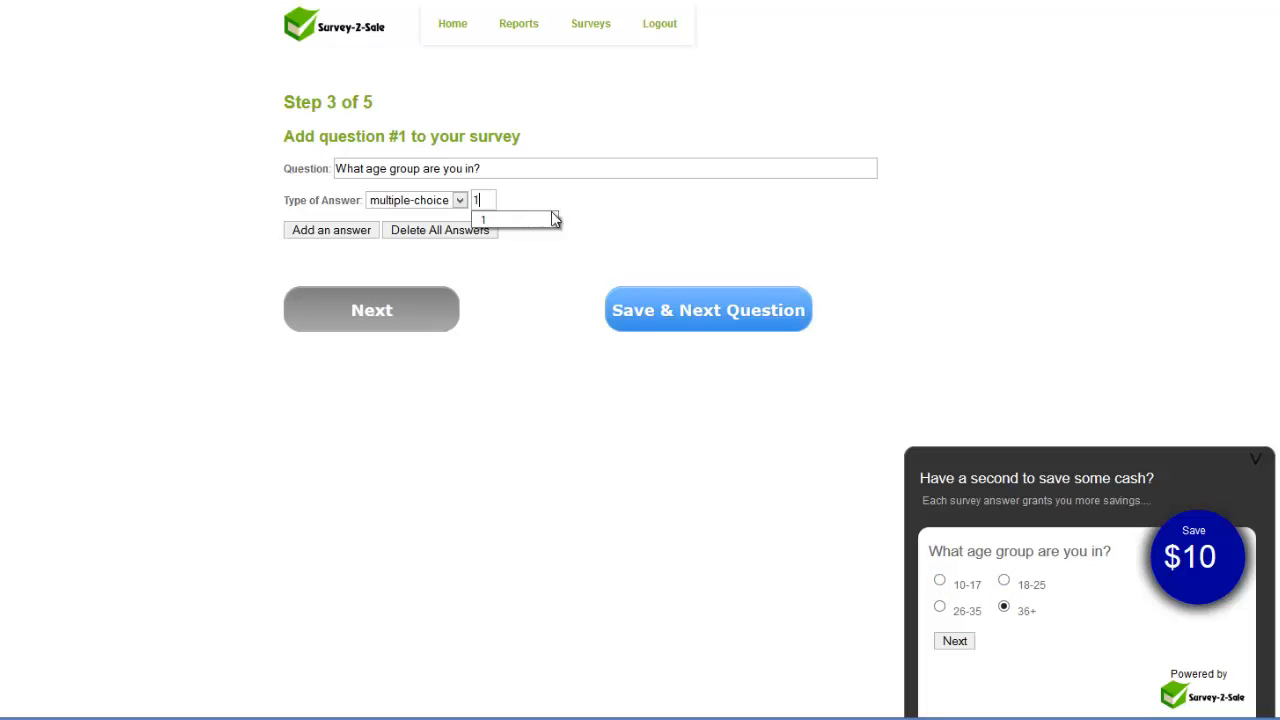
key(Tab)
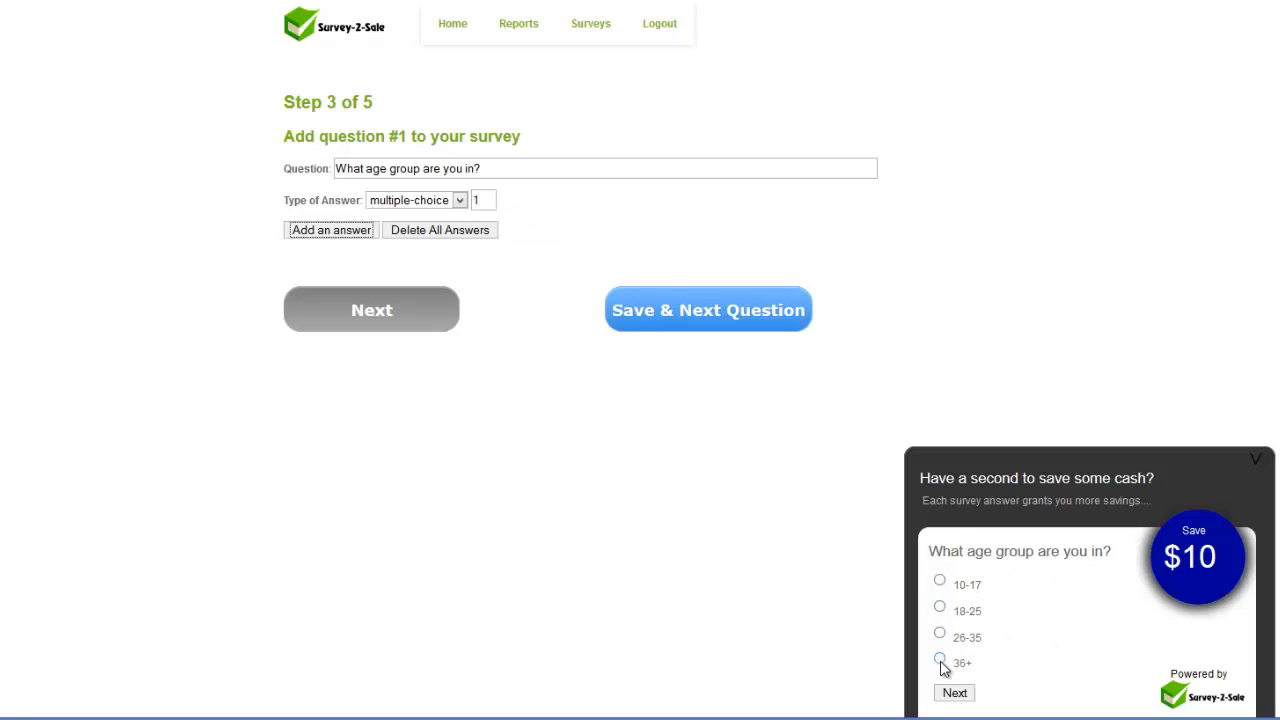
double_click(490, 202)
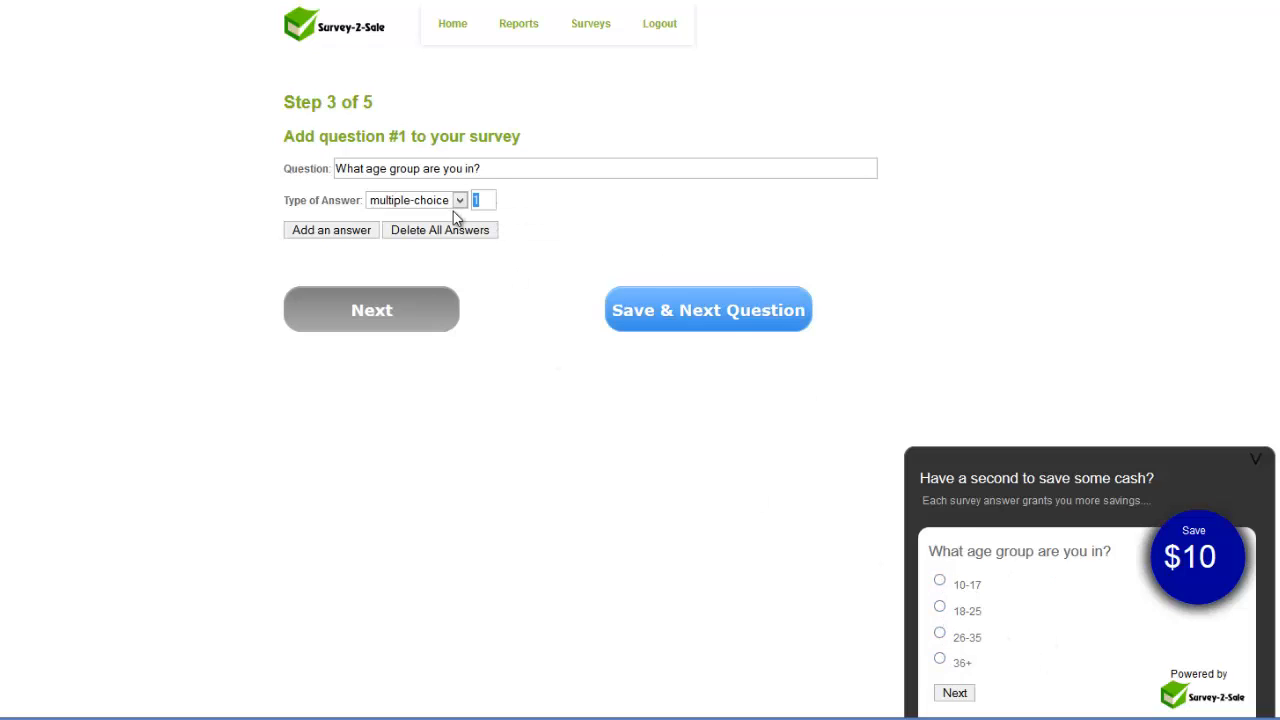
text(3)
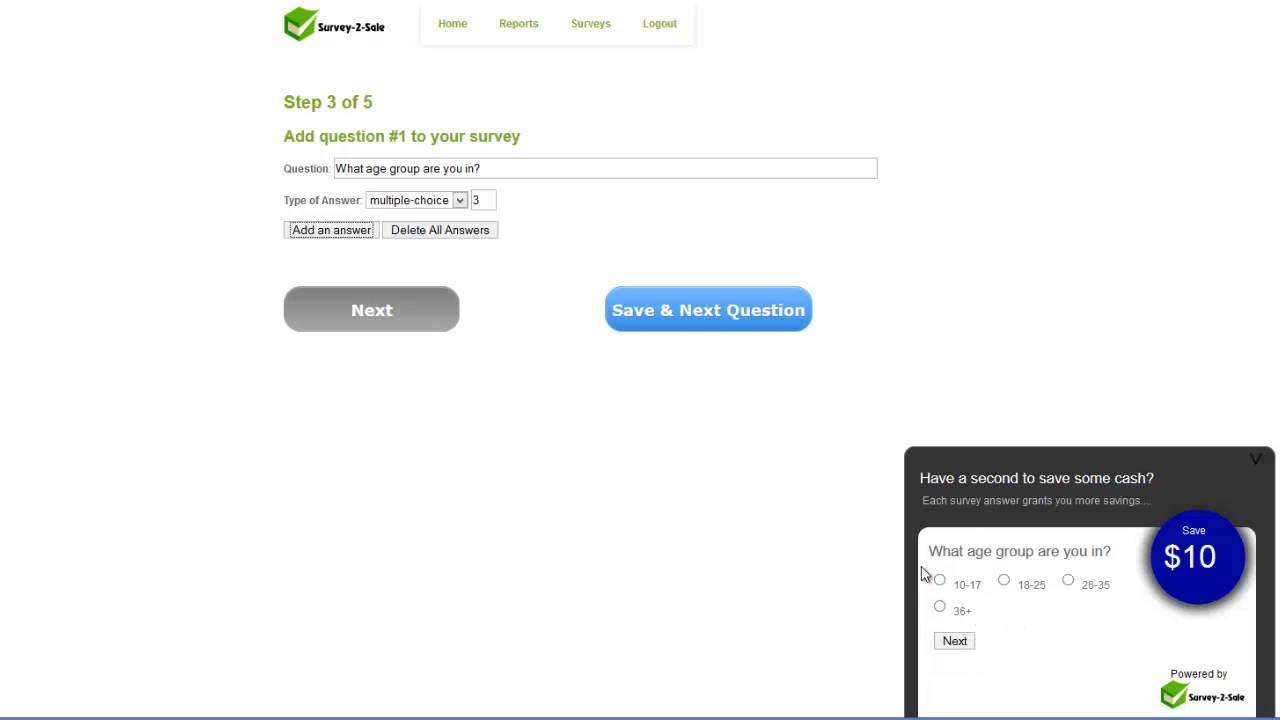
Set the multiple-choice answers to 2 columns and save the age group question, continuing to the next question.
drag(492, 202, 398, 202)
text(2)
click(586, 215)
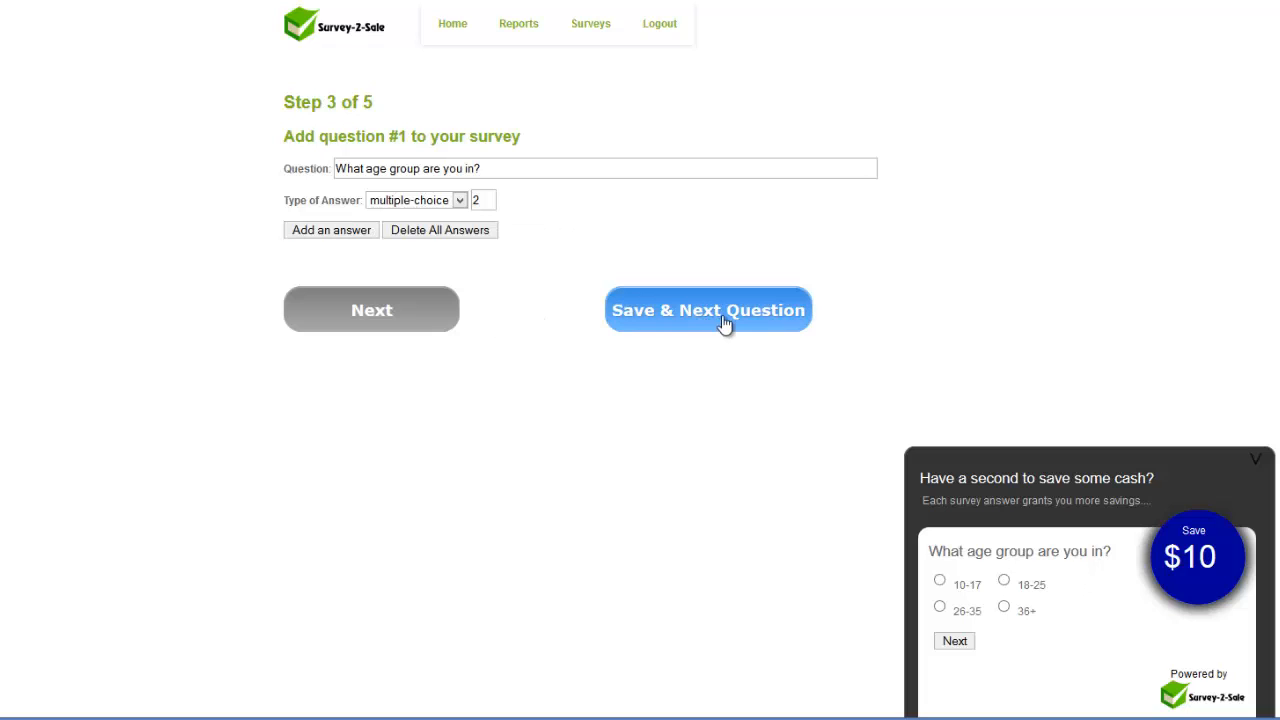
click(692, 321)
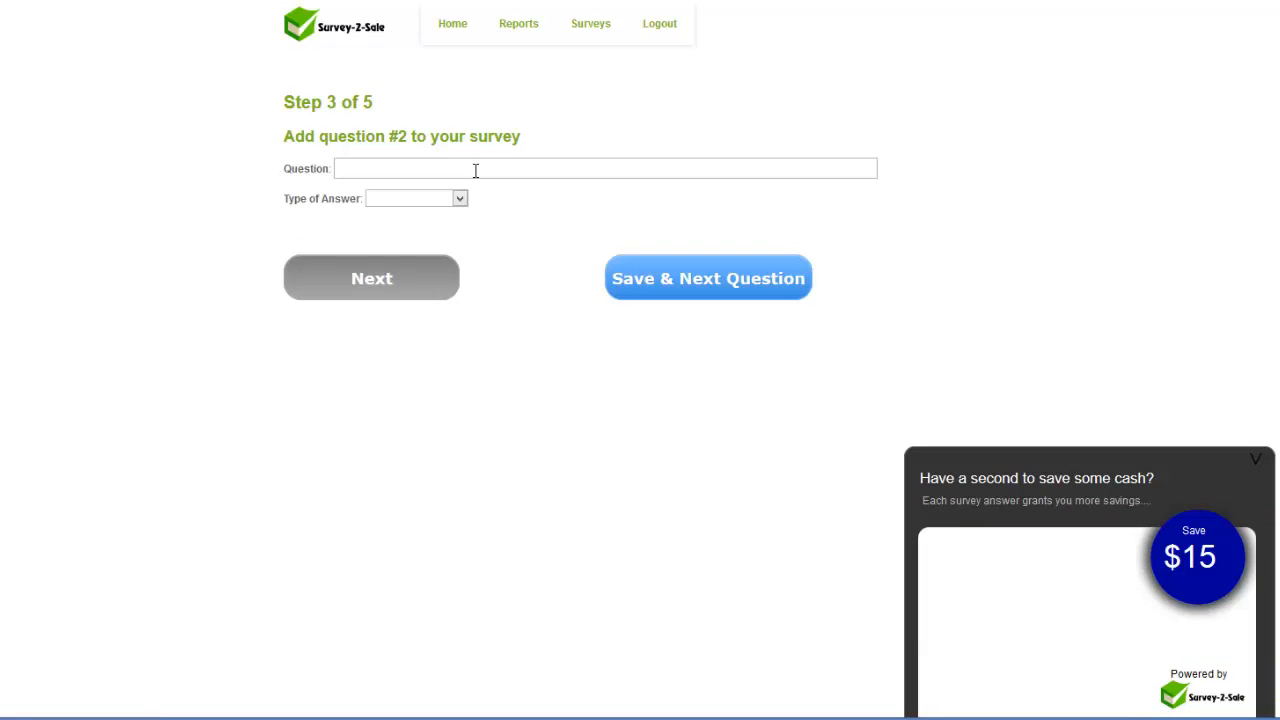
Enter "What is it that you like most about our product?" as question 2 and set its answer type to text area.
click(460, 199)
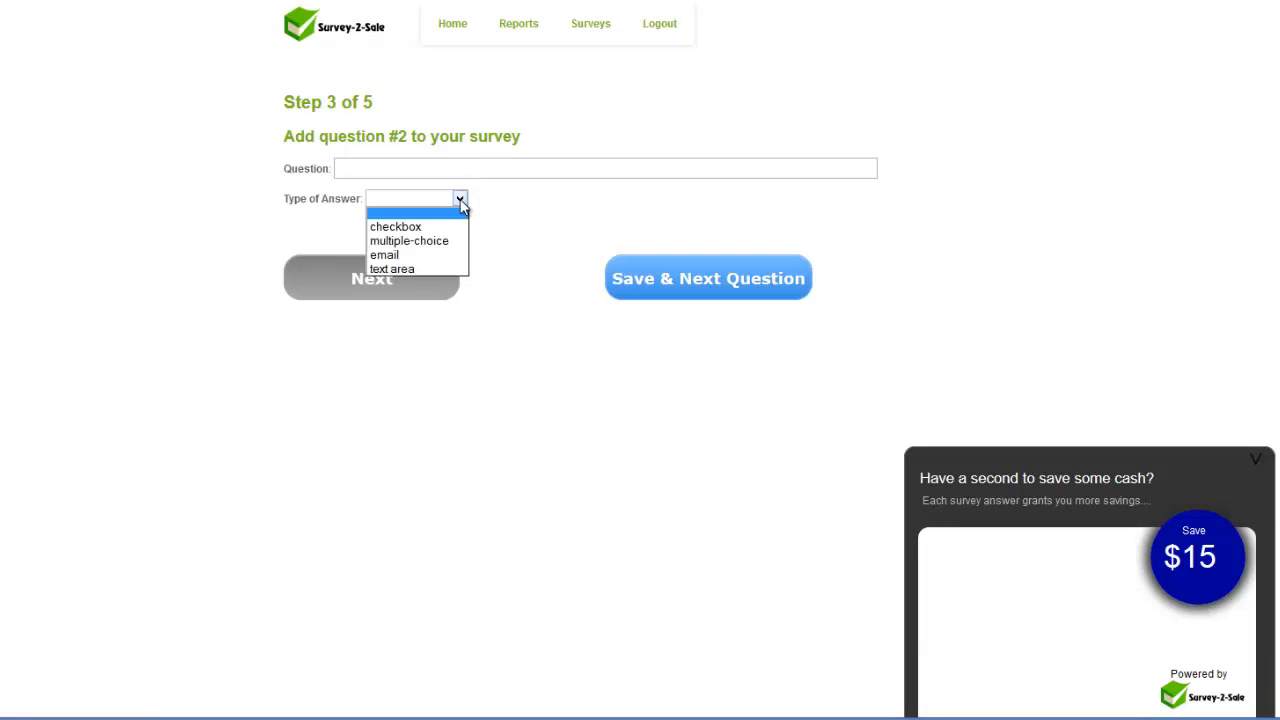
click(393, 168)
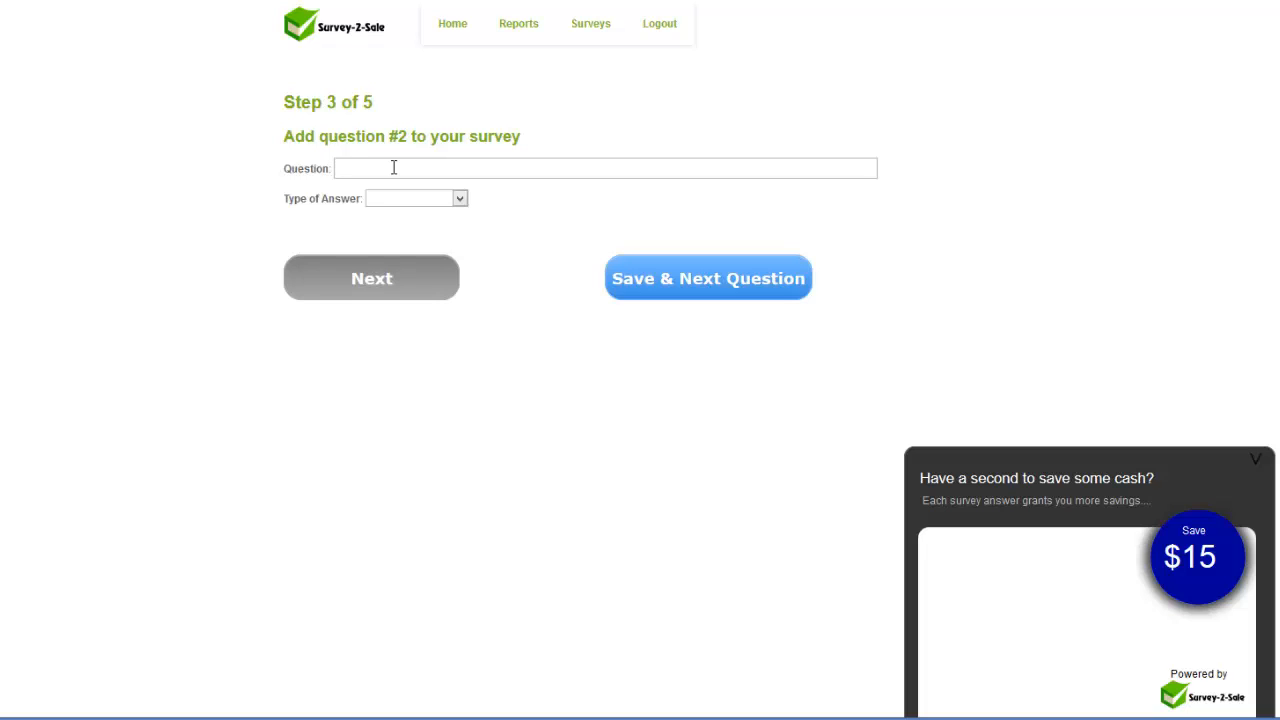
text(Wh)
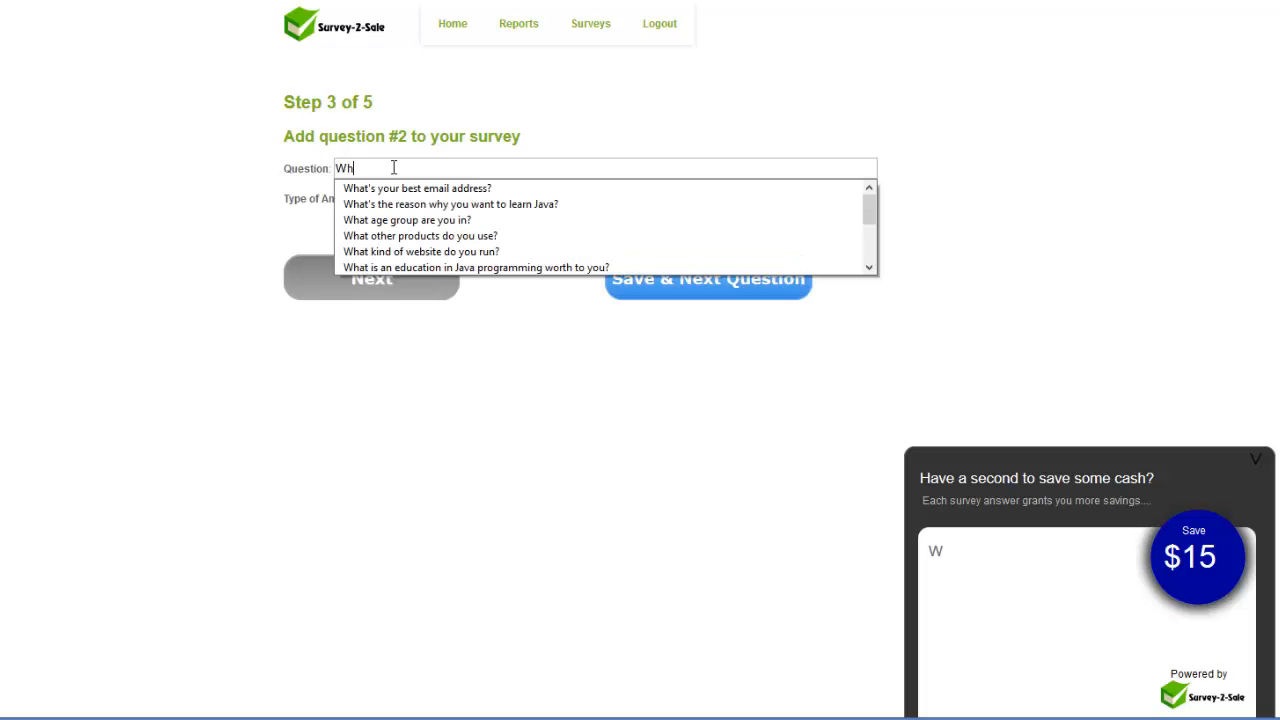
text(at is it that you )
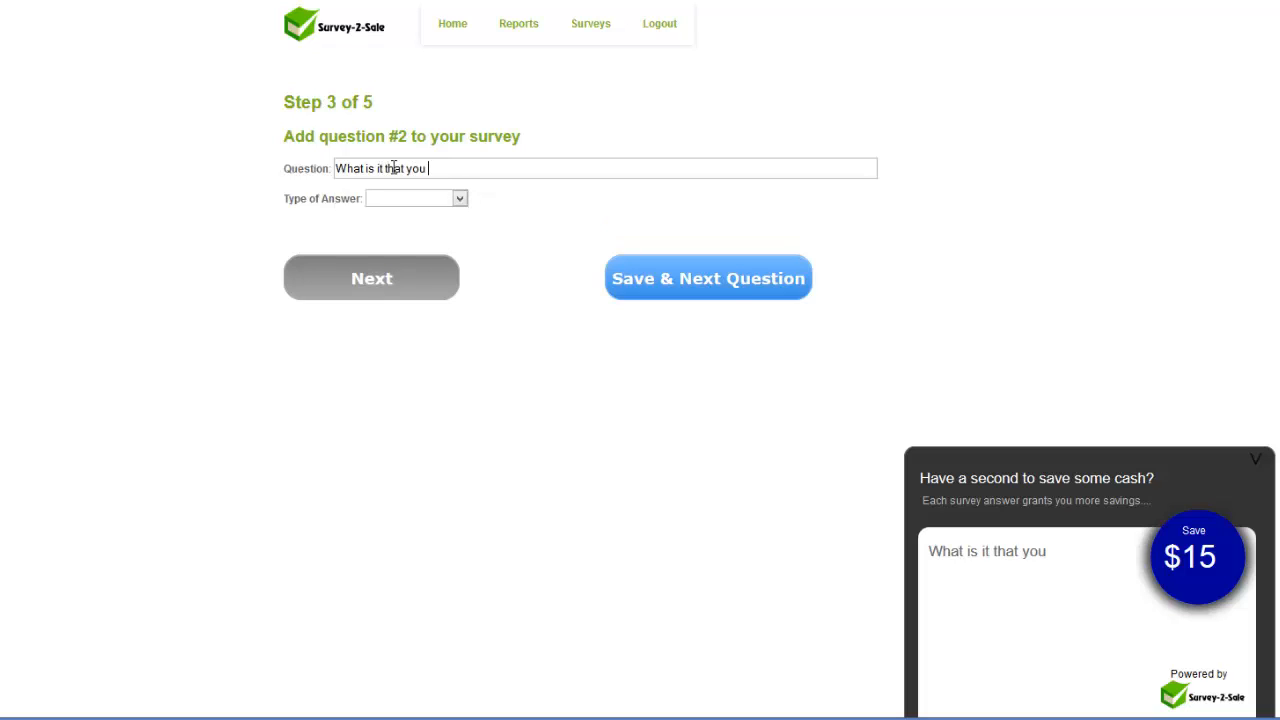
text(like most about m)
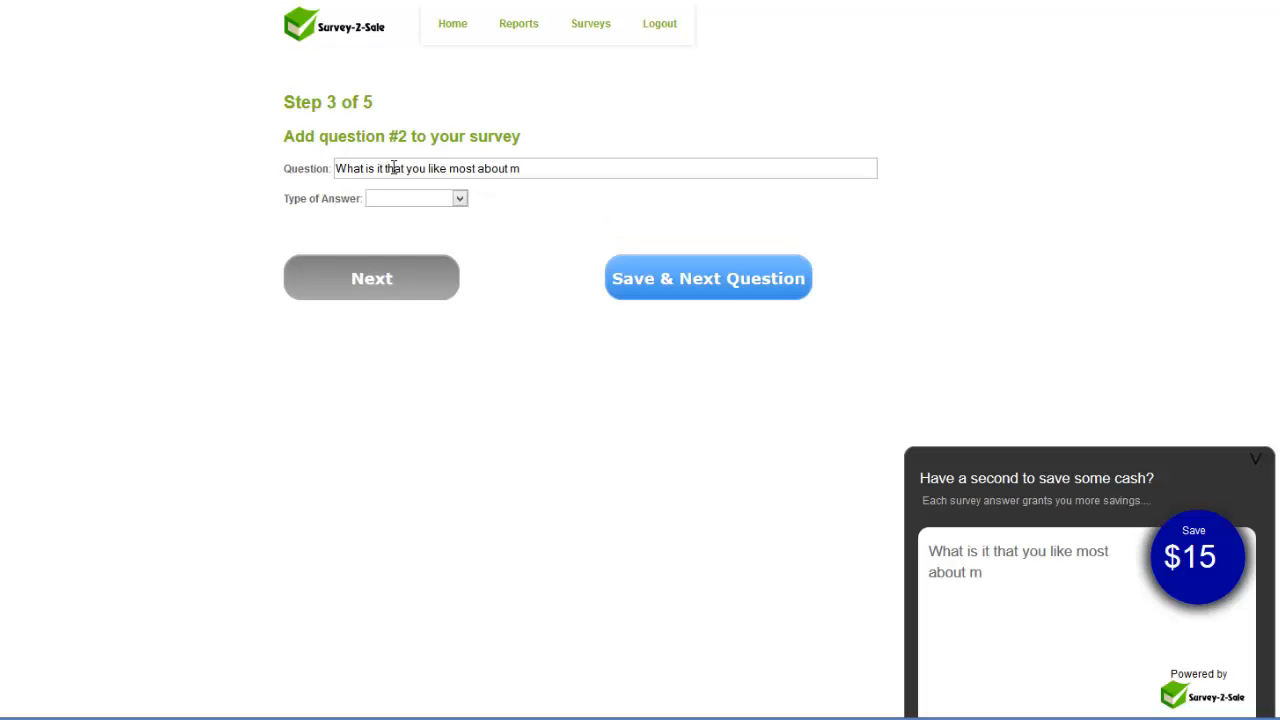
key(BackSpace)
text(our produt?)
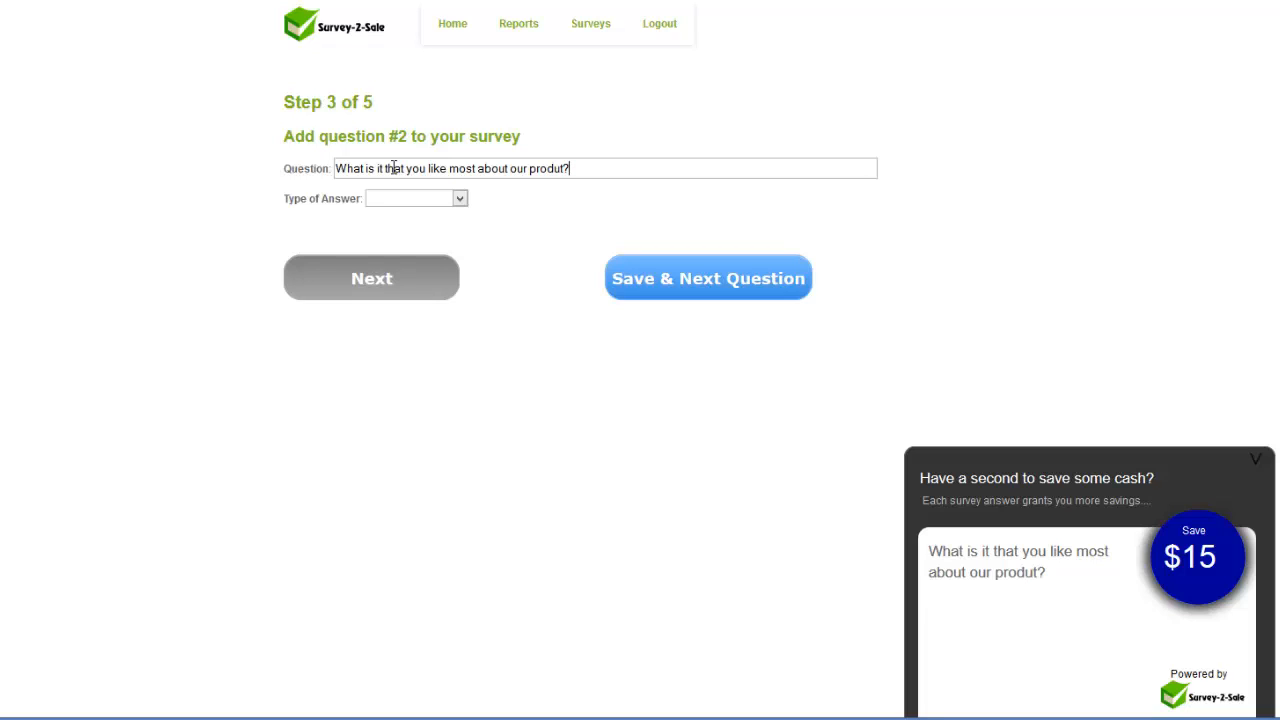
key(Left)
text(c)
click(459, 199)
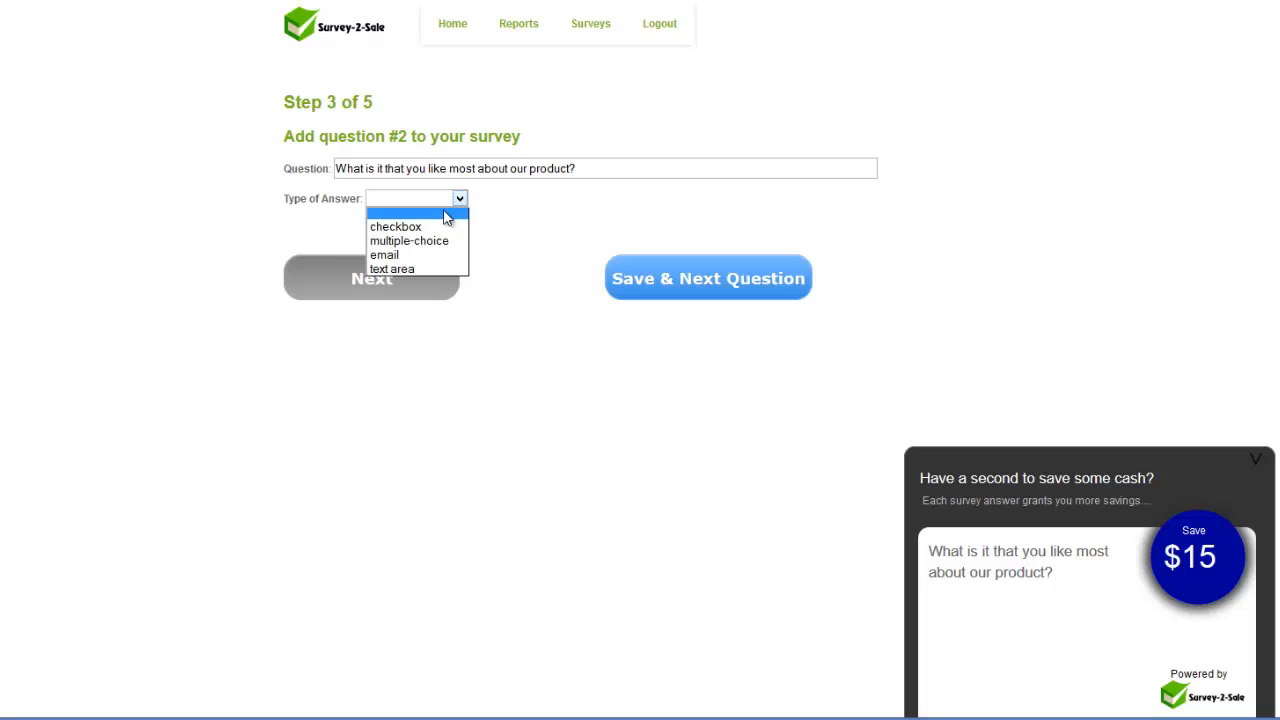
click(423, 270)
Test the text area in the survey preview with sample text, clear it, and save question 2, continuing to the next question.
click(950, 622)
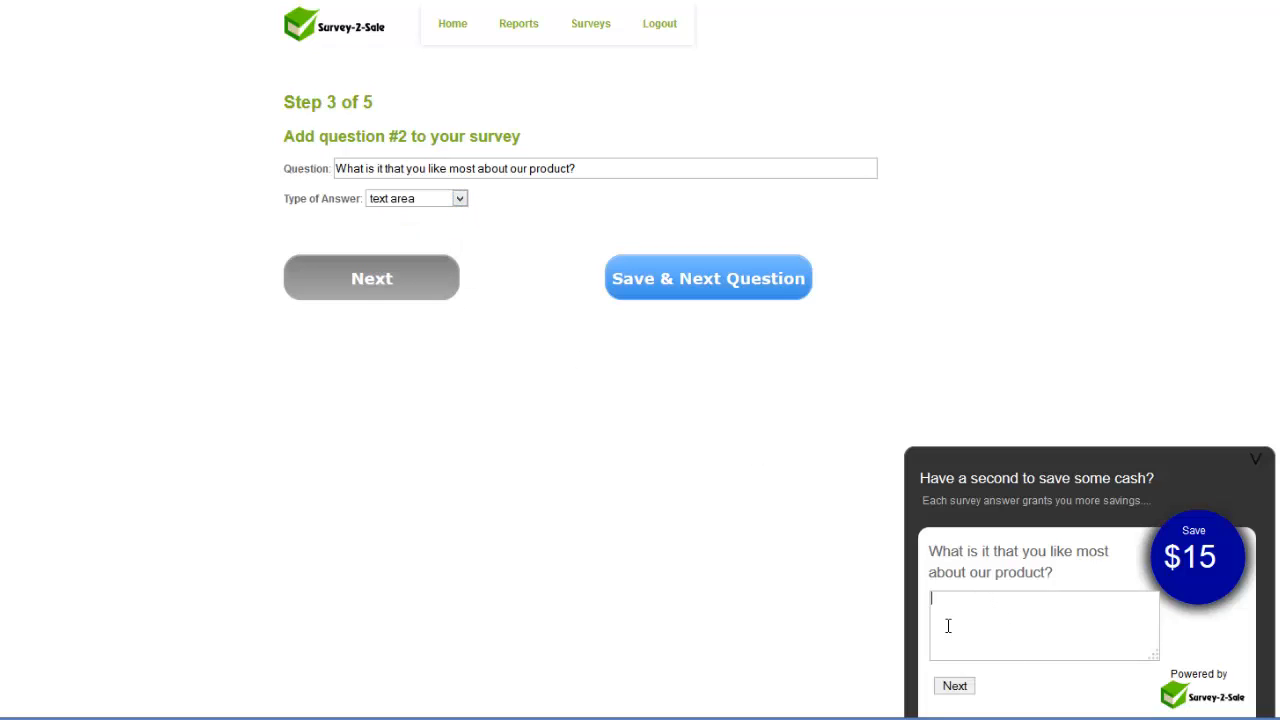
text(asdlfjakljsdf)
key(ctrl+a)
drag(1058, 612, 938, 598)
drag(1045, 598, 877, 597)
key(BackSpace)
click(692, 283)
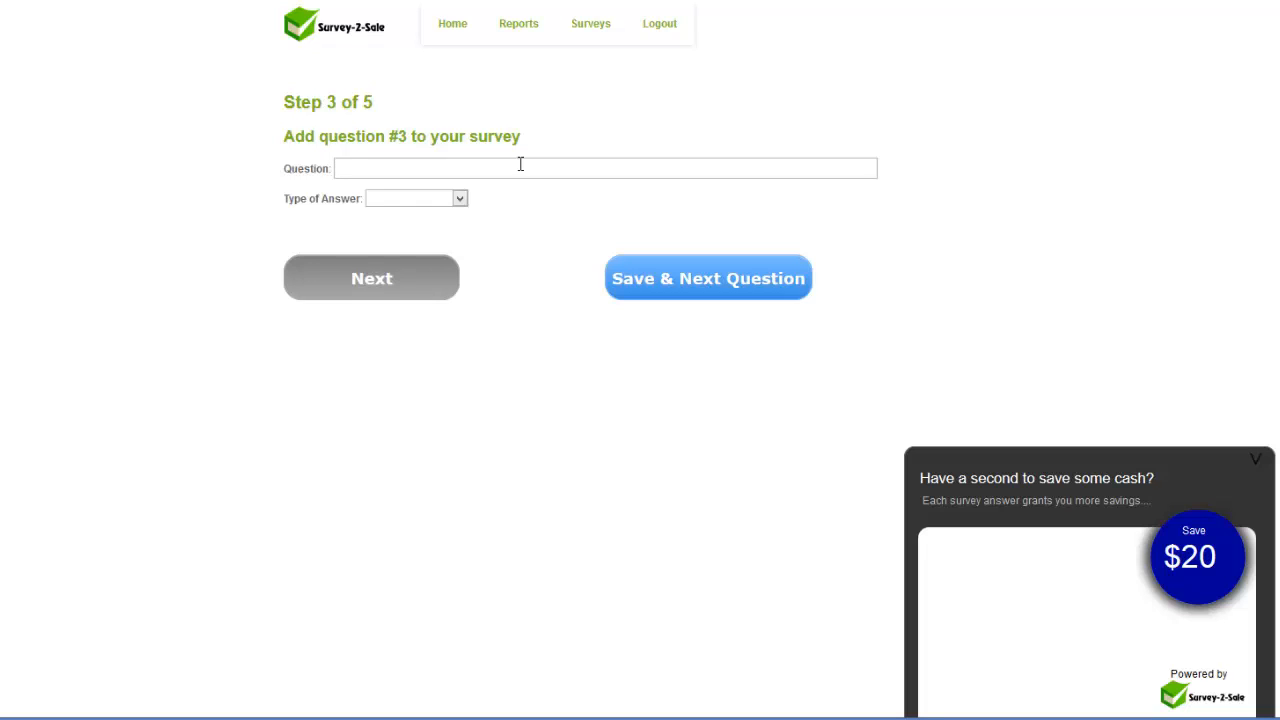
Enter "What's your best email address?" as question 3 and set its answer type to email.
click(520, 166)
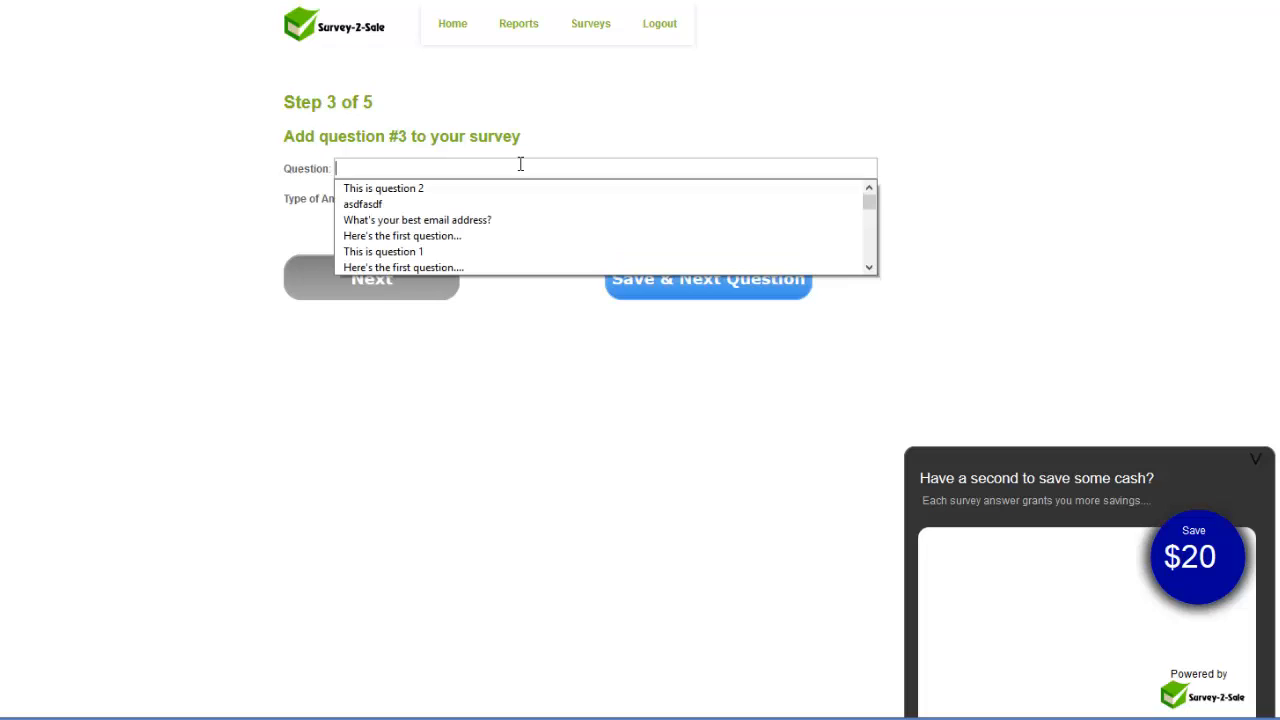
click(398, 222)
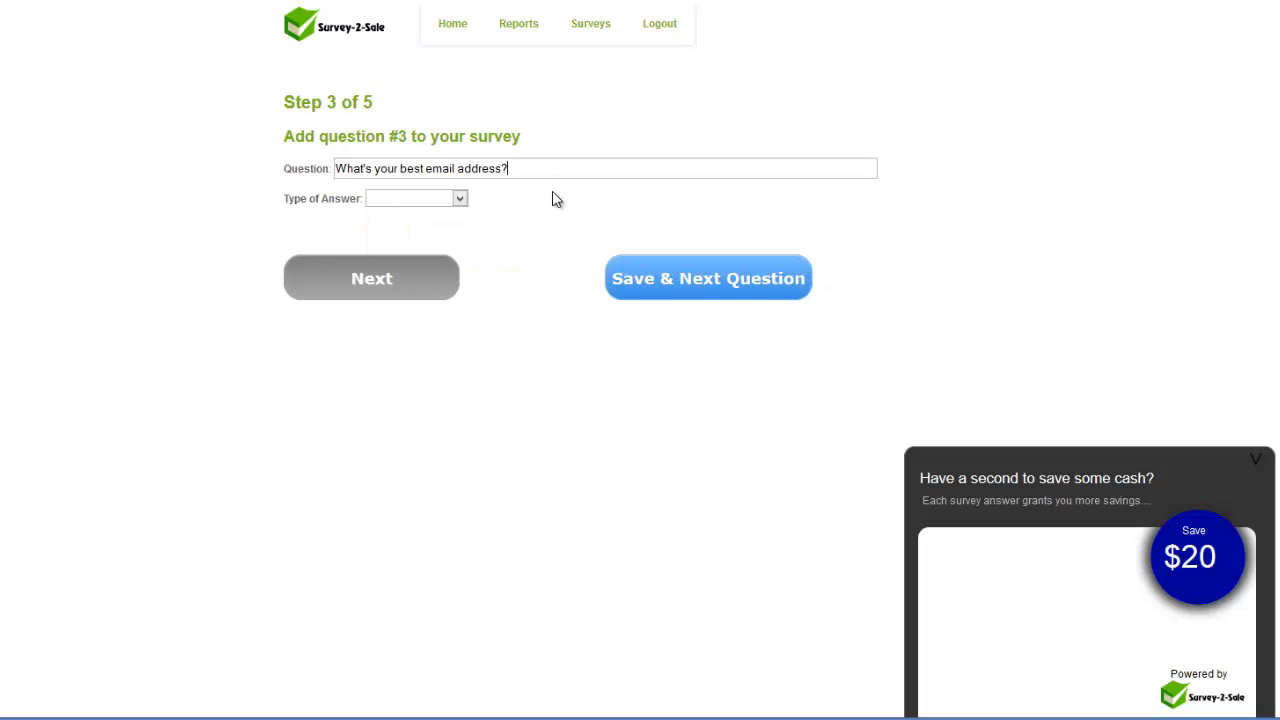
click(459, 199)
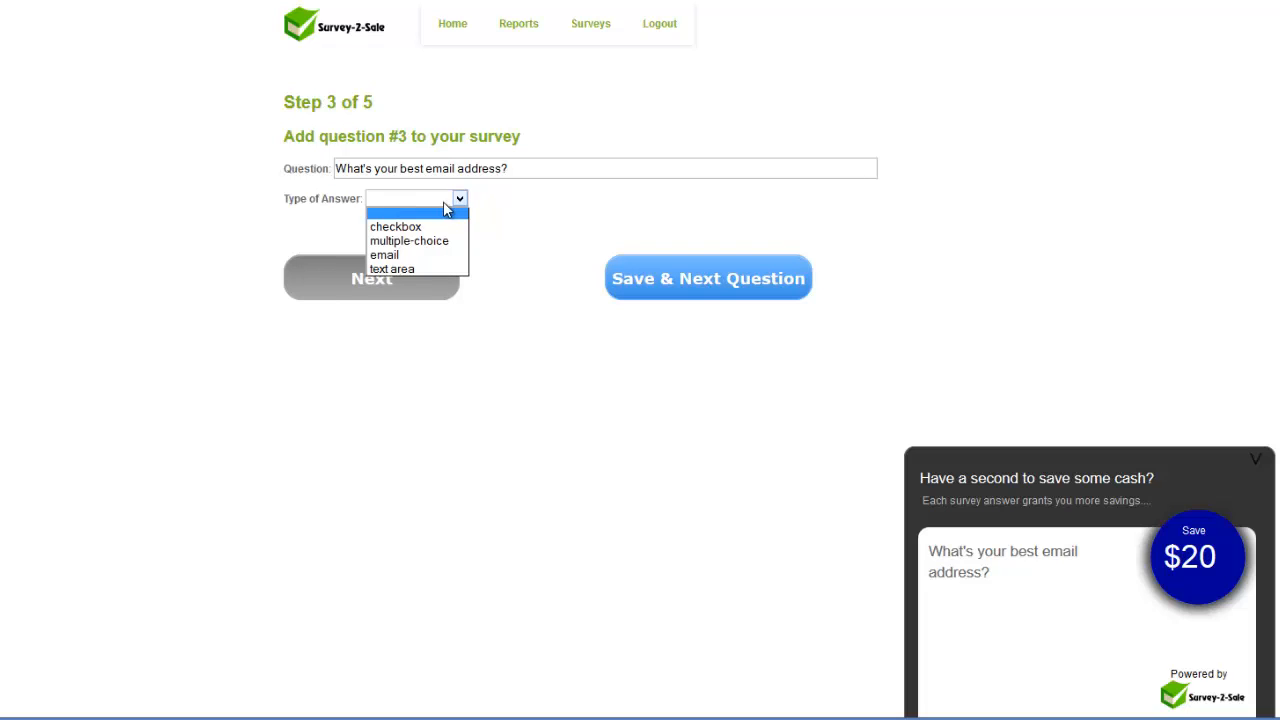
click(398, 258)
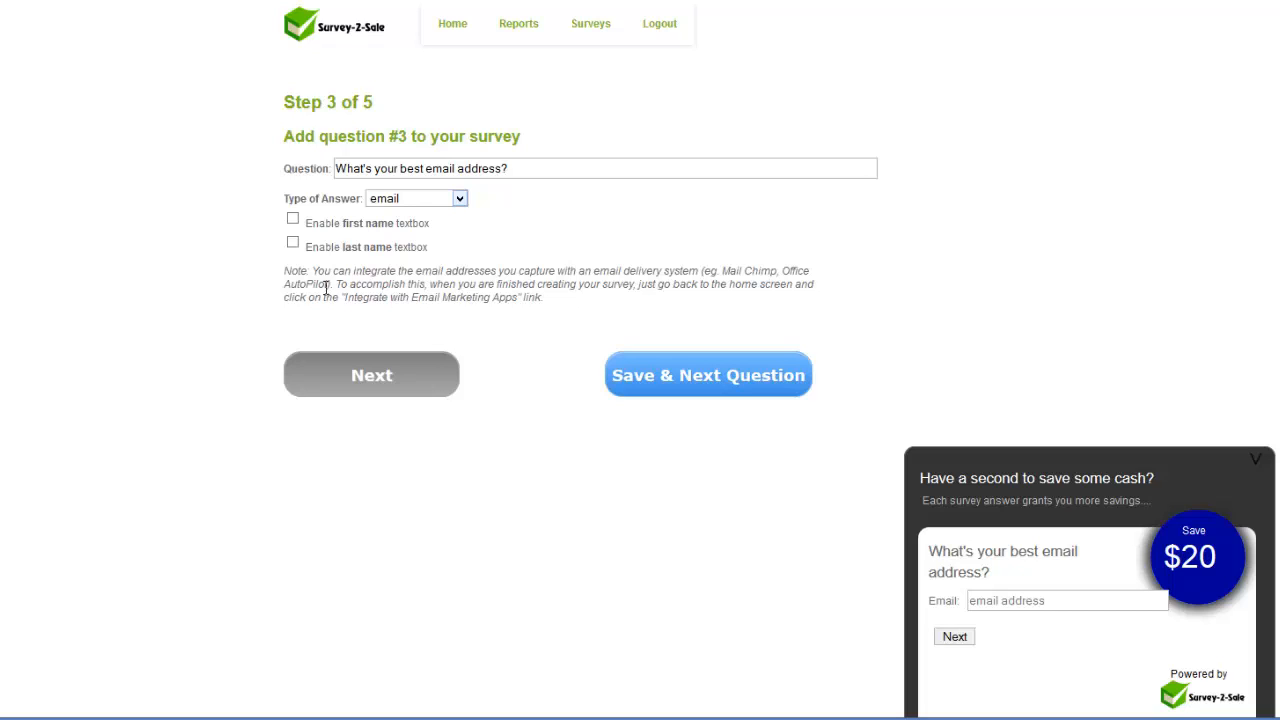
Enable the first name and last name textboxes for the email question and proceed to the reward screen design.
drag(298, 272, 591, 300)
click(548, 306)
click(343, 230)
click(344, 248)
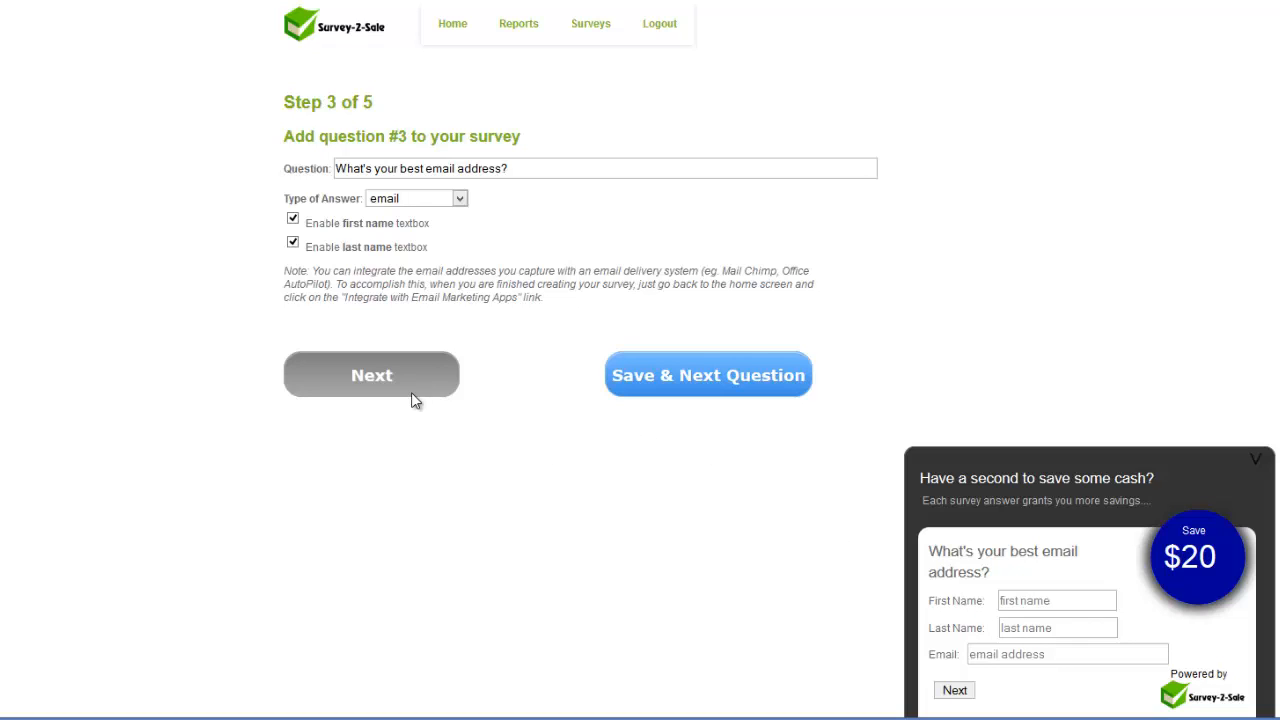
drag(297, 136, 461, 136)
click(461, 136)
click(371, 389)
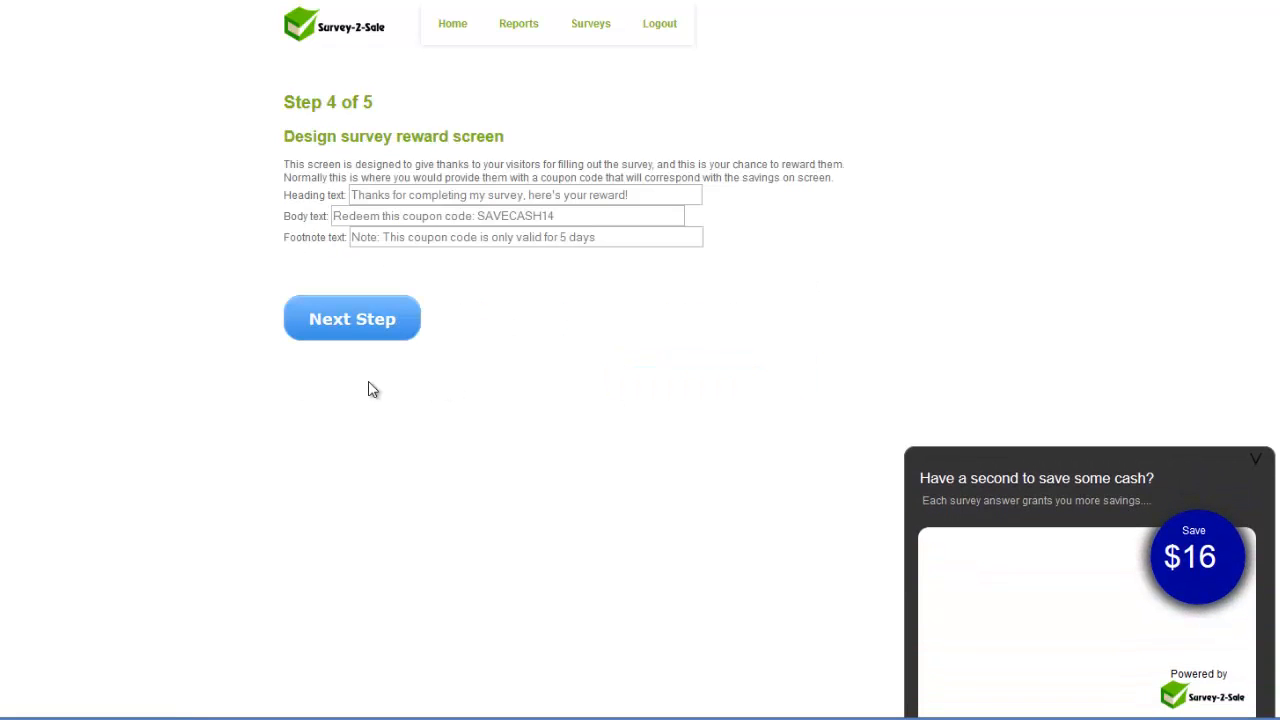
Set the reward screen's heading text to "Thanks for completing this survey, I hope you like it!" and check it in the preview.
drag(285, 103, 392, 113)
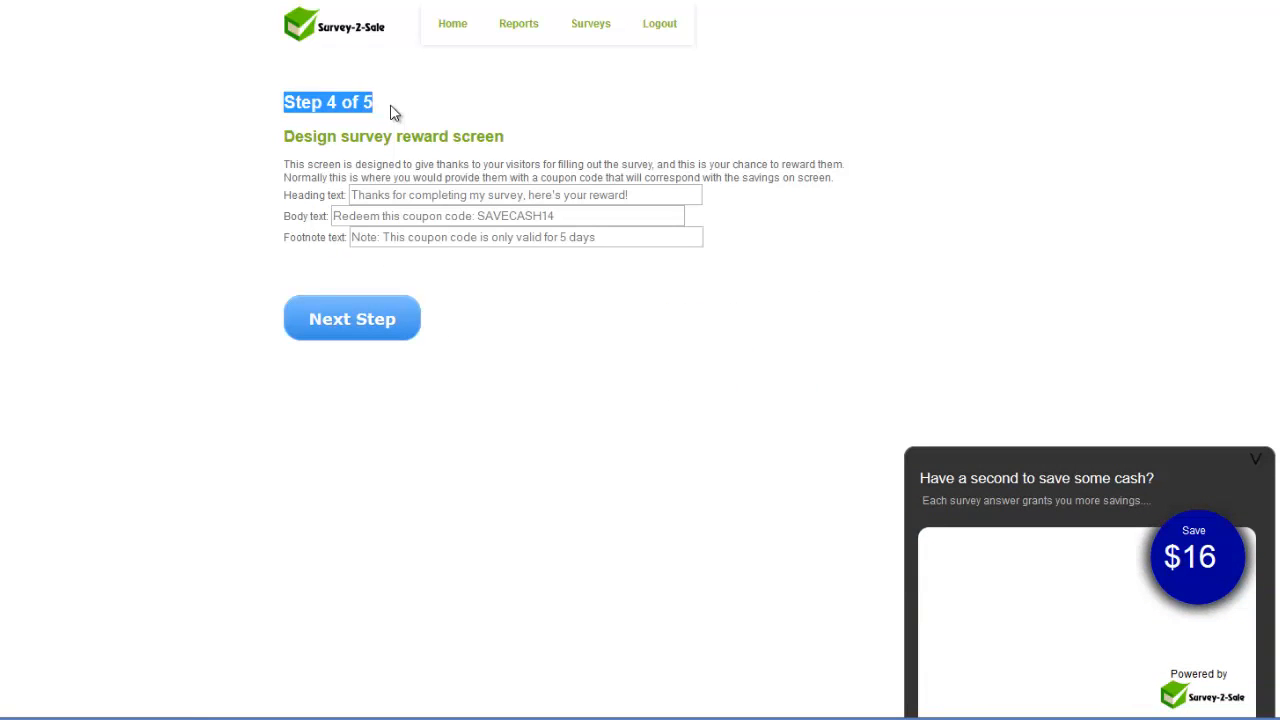
click(392, 114)
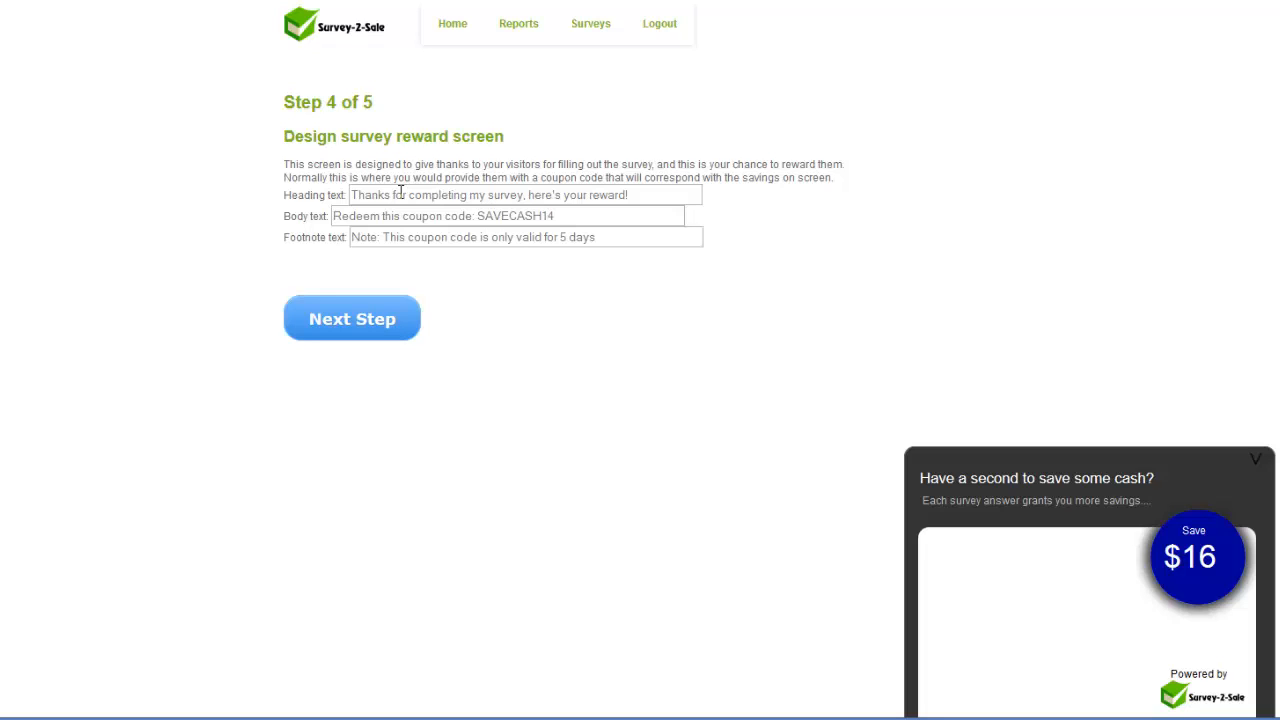
drag(286, 198, 355, 237)
click(294, 217)
click(470, 191)
click(462, 215)
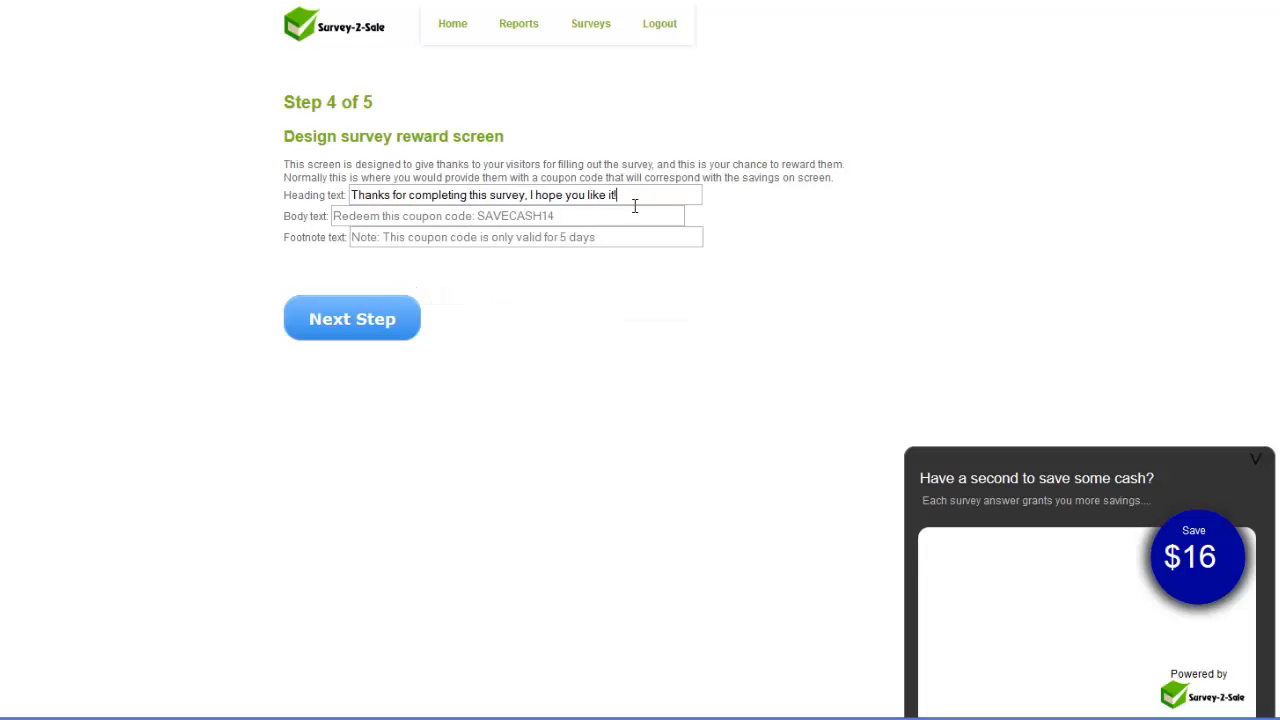
click(634, 196)
click(752, 220)
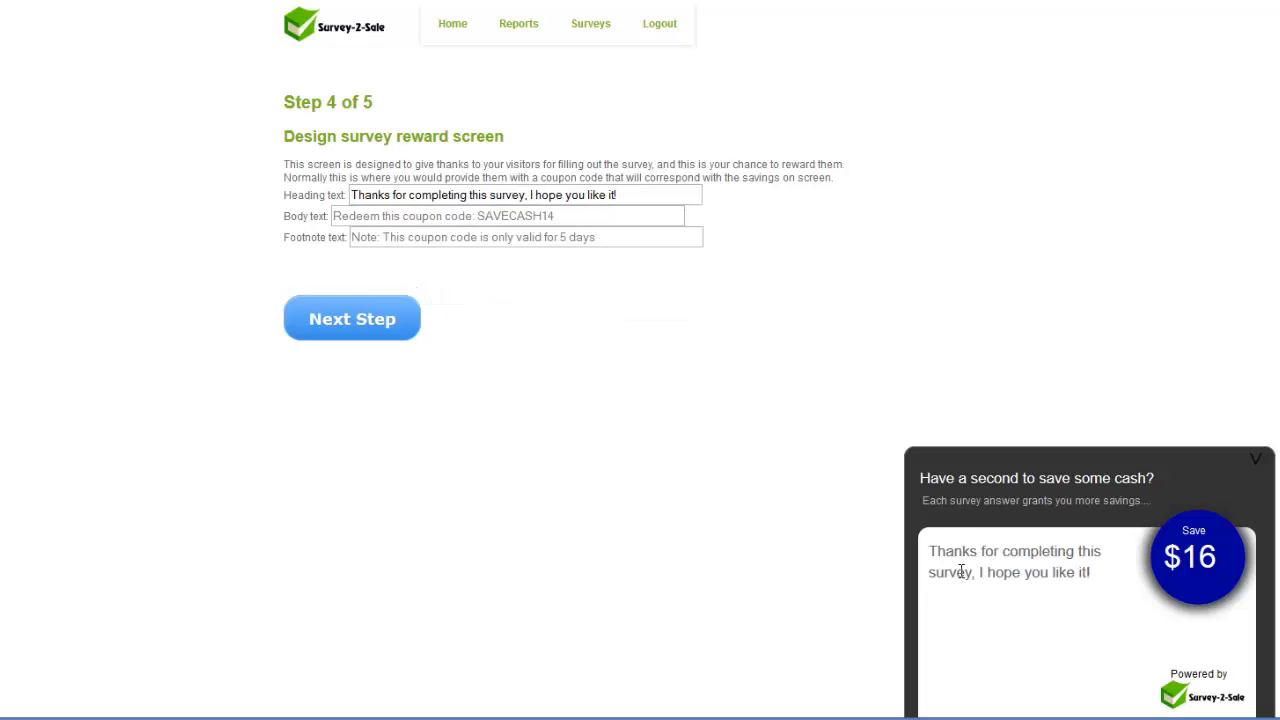
drag(938, 553, 1100, 580)
click(1074, 572)
drag(931, 551, 1089, 554)
click(1097, 574)
click(458, 218)
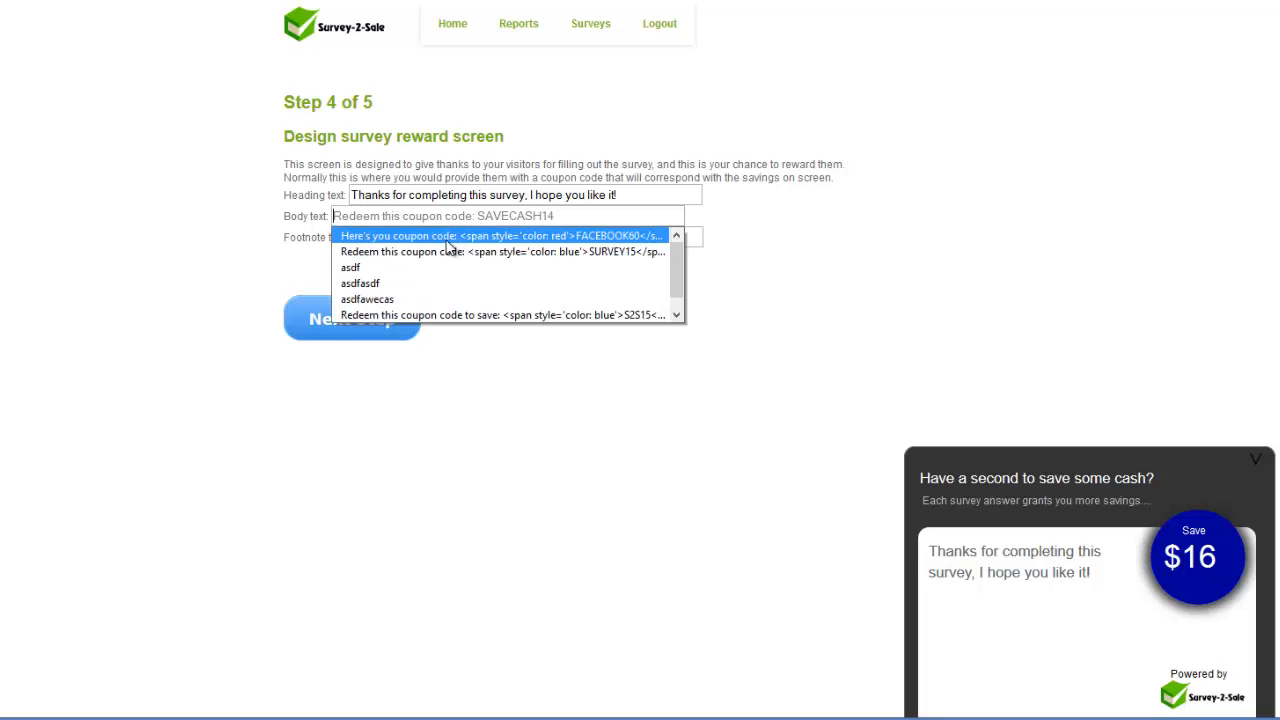
click(445, 236)
key(ctrl+a)
key(BackSpace)
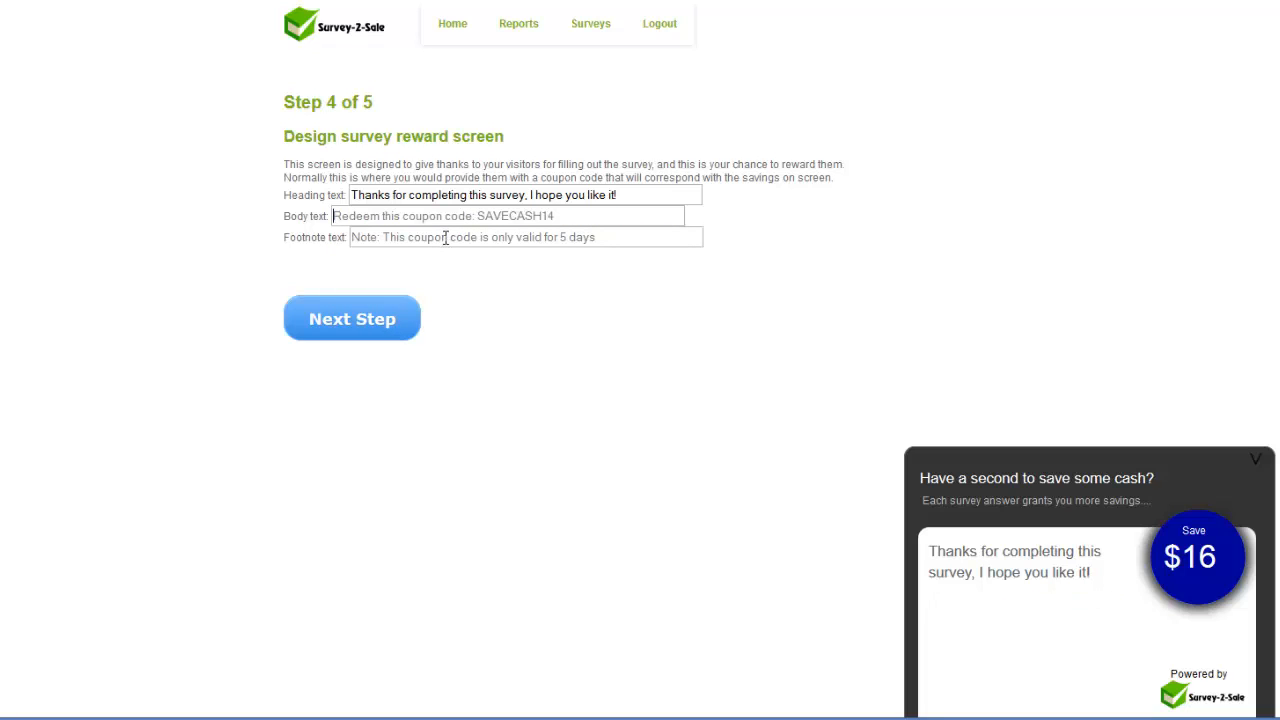
Fill the reward screen's body text with "Redeem this coupon code: <span style='color: blue'>SURVEY15</span>".
click(418, 220)
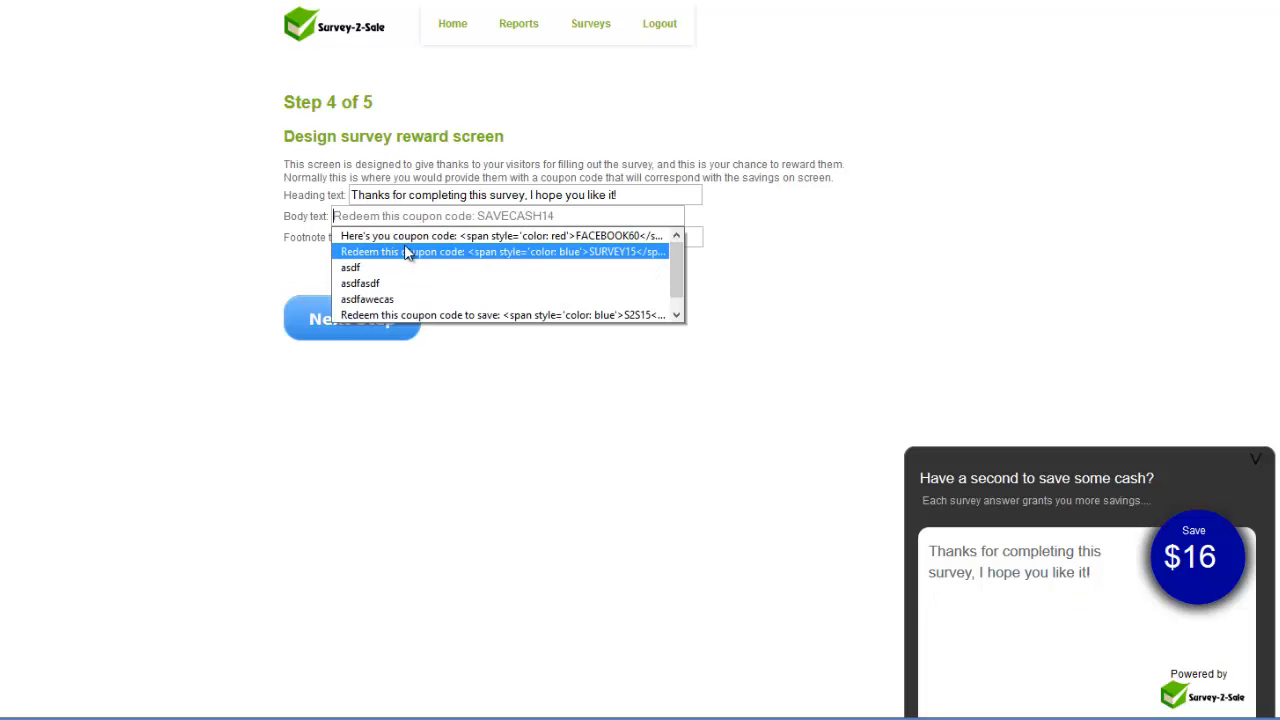
click(410, 216)
text(Rede)
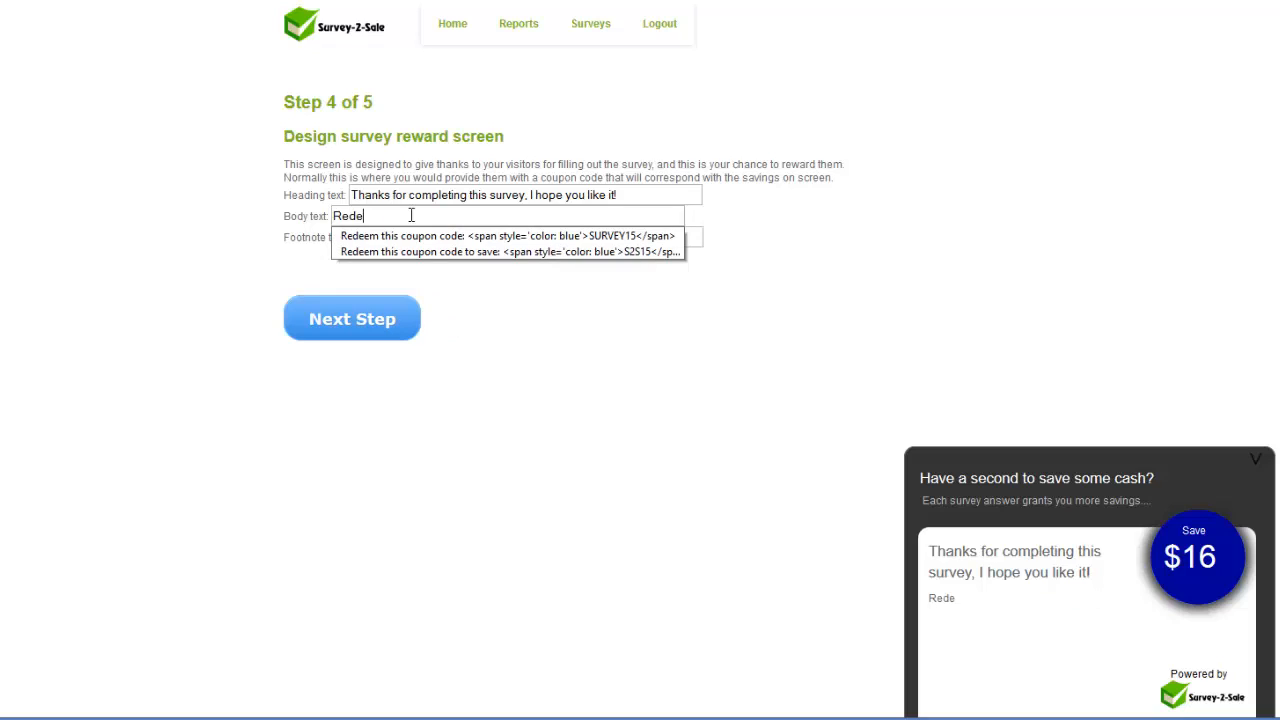
key(Down)
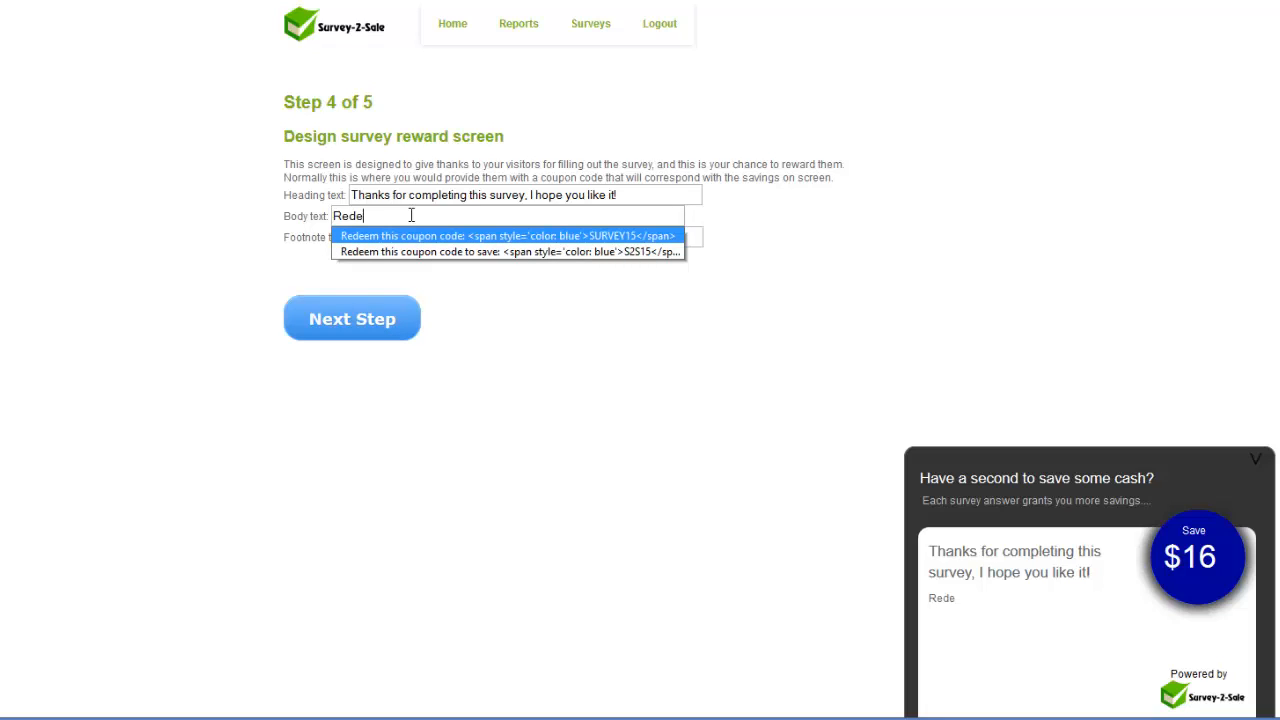
key(Return)
drag(448, 216, 577, 217)
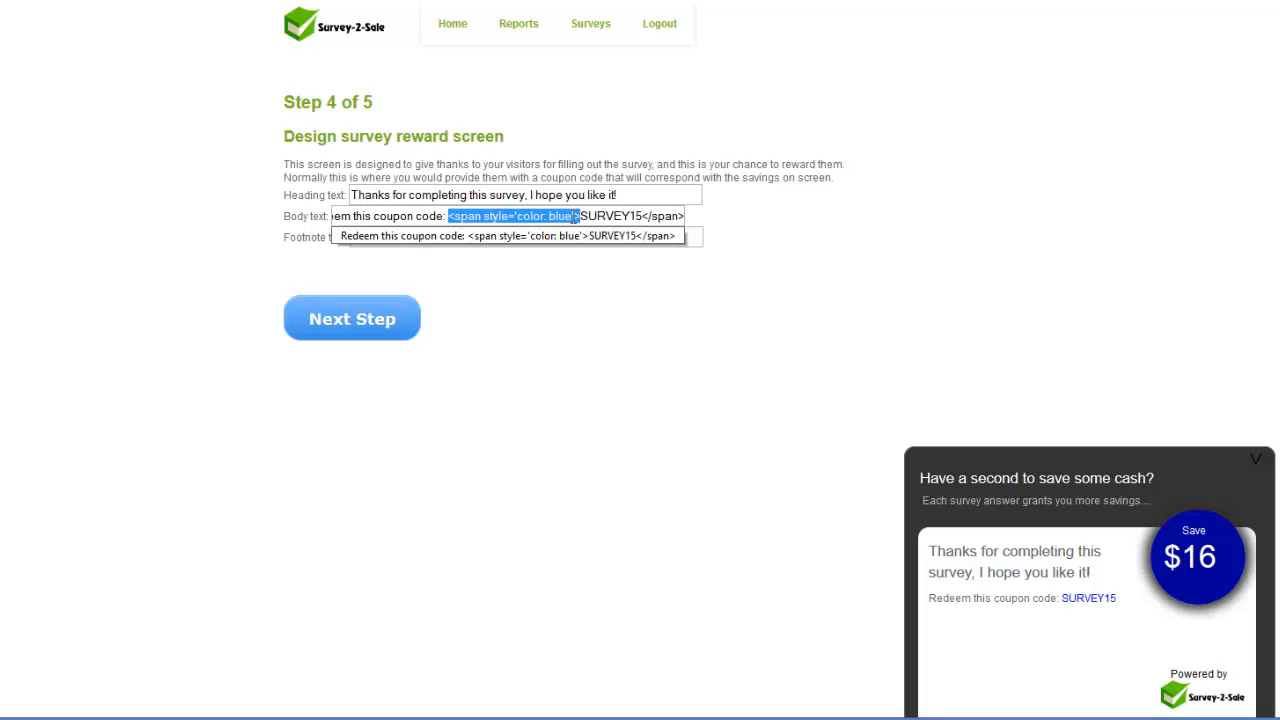
click(575, 217)
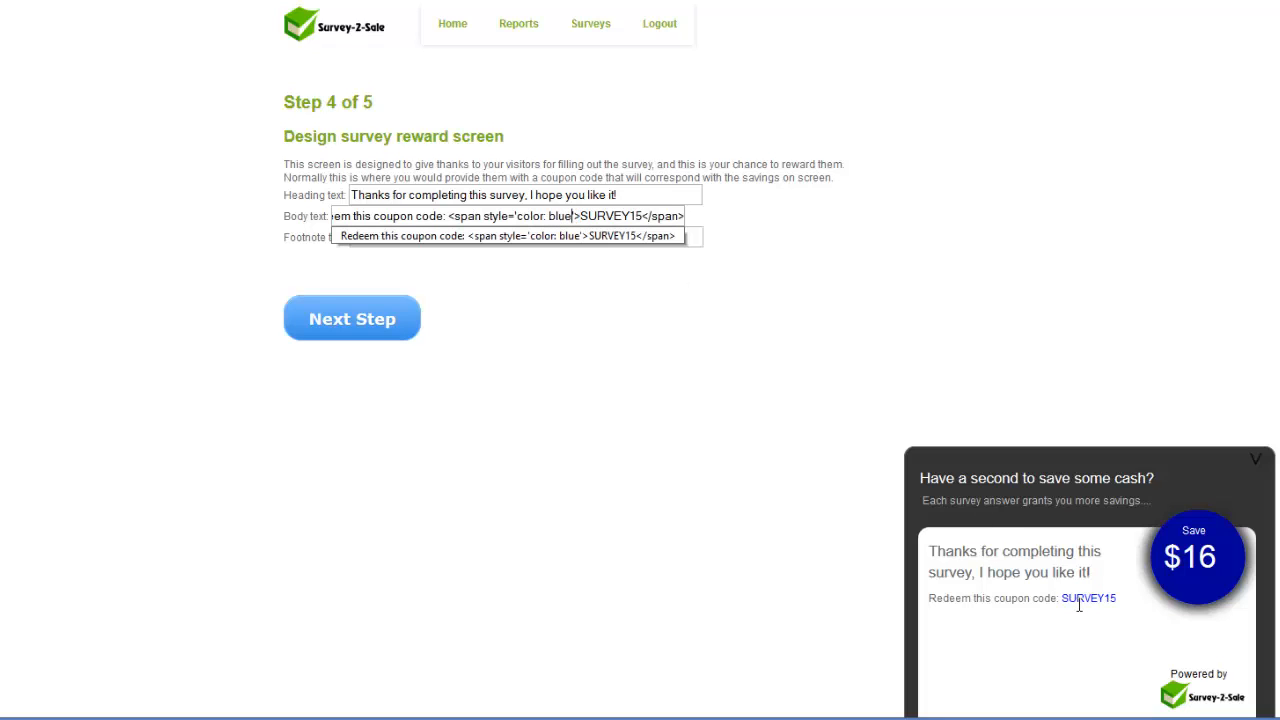
Remove the opening and closing span tags around SURVEY15 in the body text, leaving "Redeem this coupon code: SURVEY15".
click(652, 217)
click(577, 217)
drag(449, 216, 577, 214)
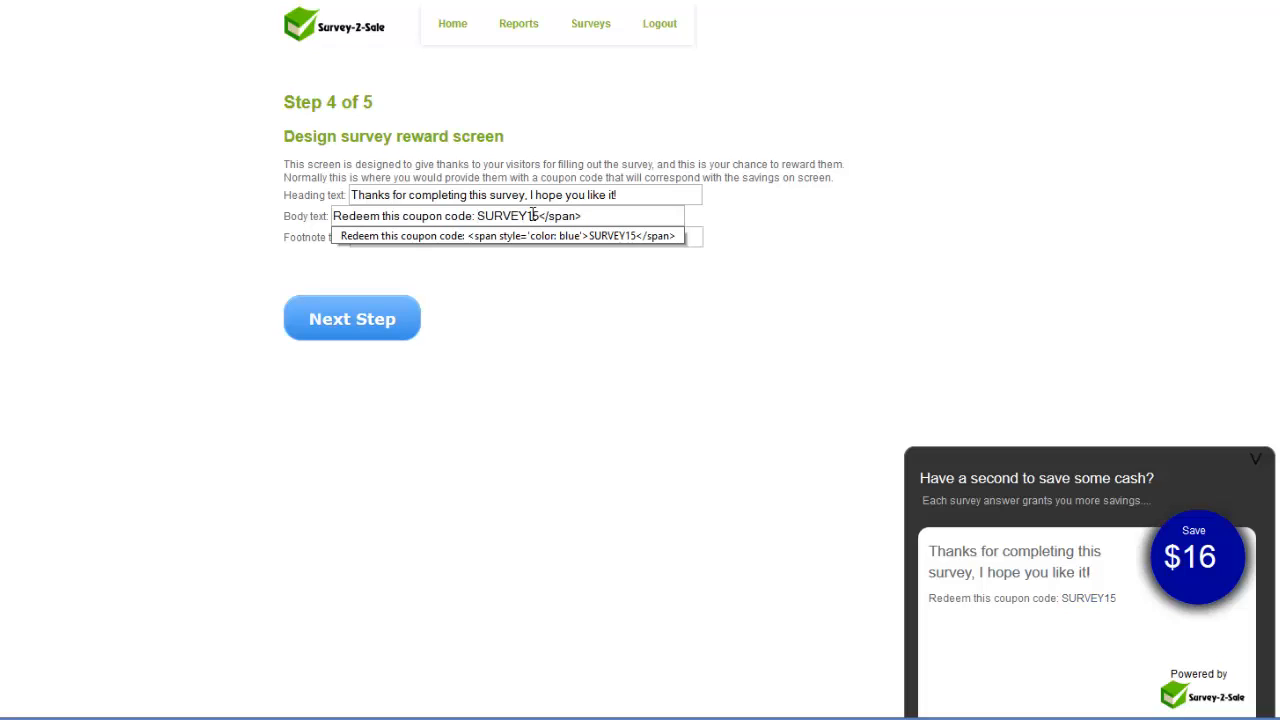
drag(540, 216, 614, 220)
key(BackSpace)
key(Tab)
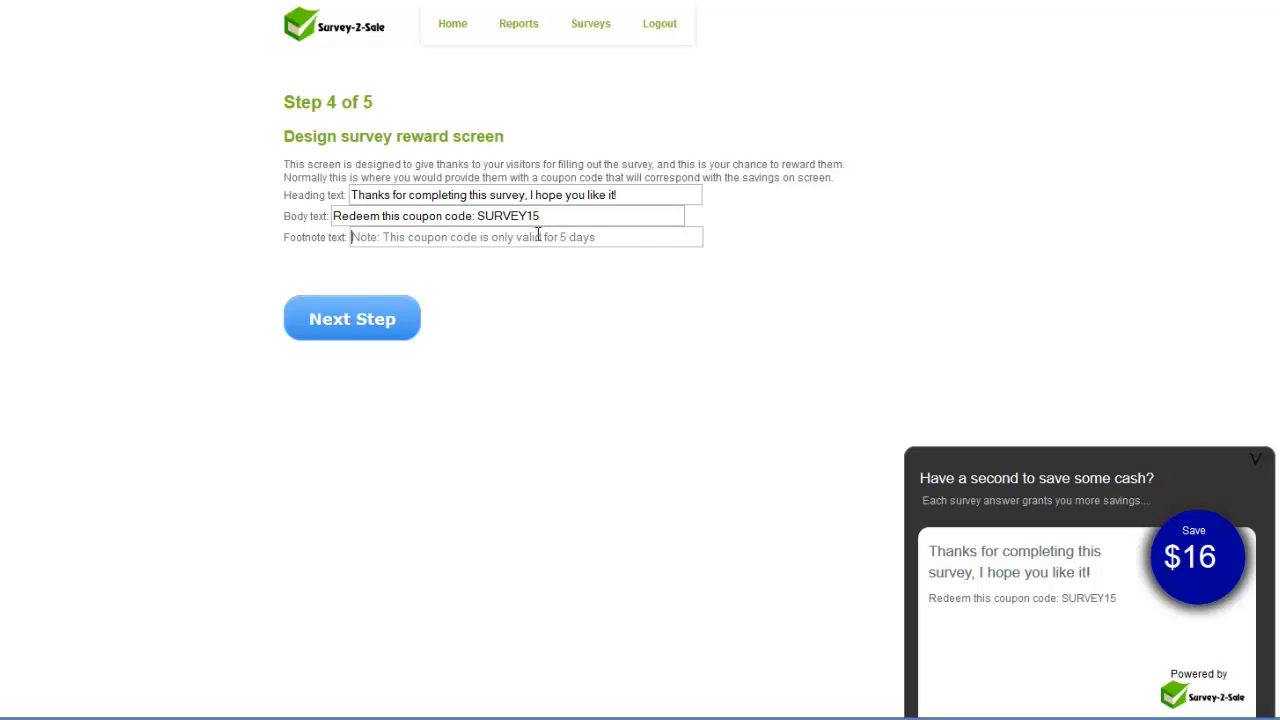
Set the footnote text to "Note: this coupon code is only valid for 5 days, so act fast!" and proceed to the survey options.
click(540, 236)
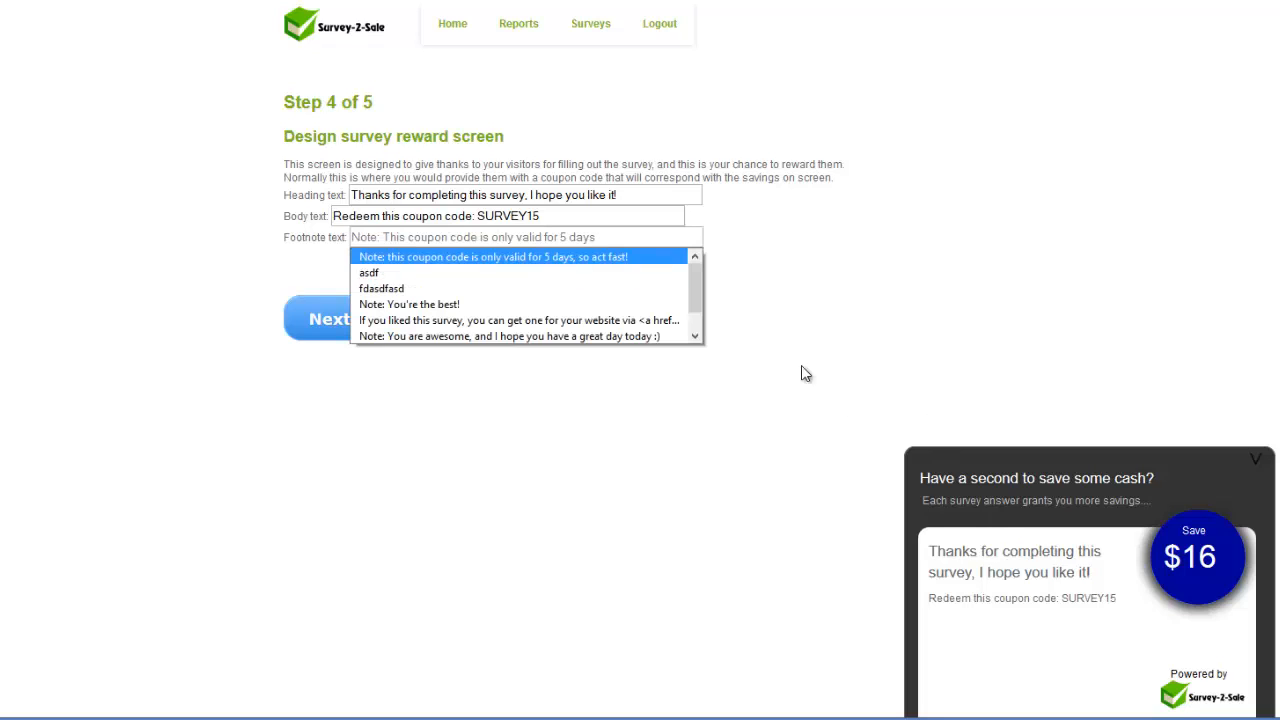
click(479, 257)
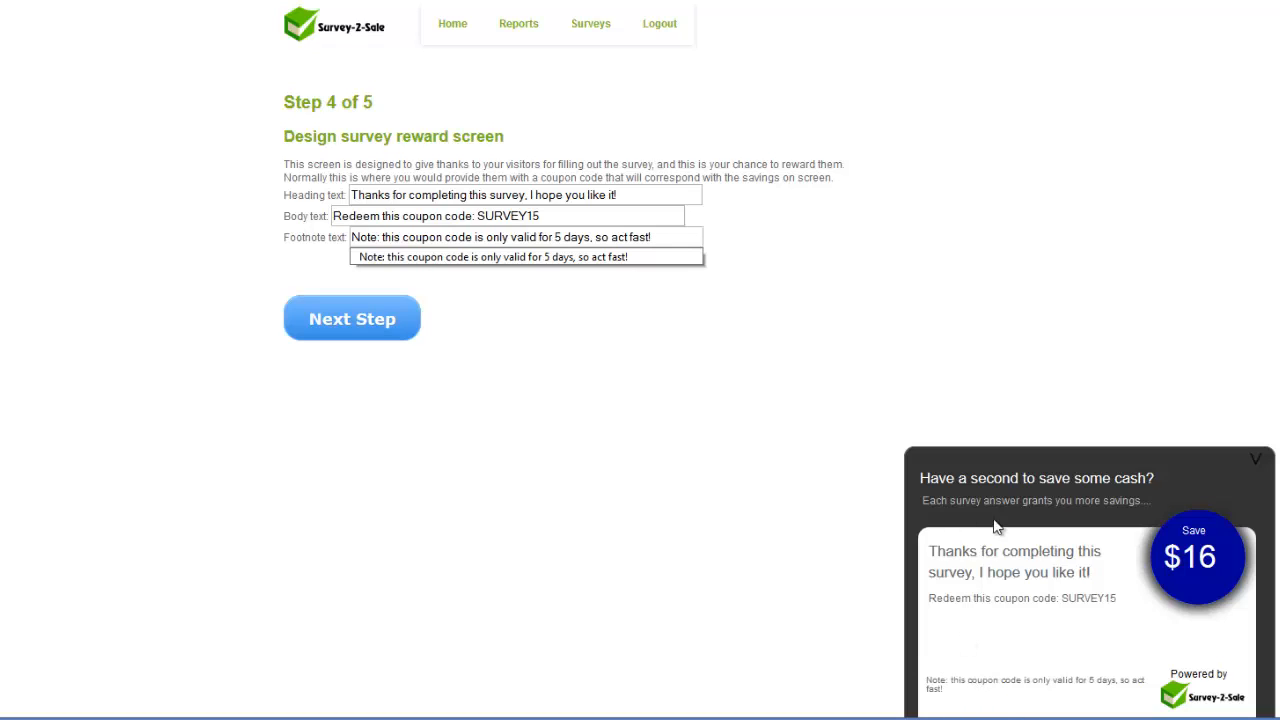
double_click(1082, 598)
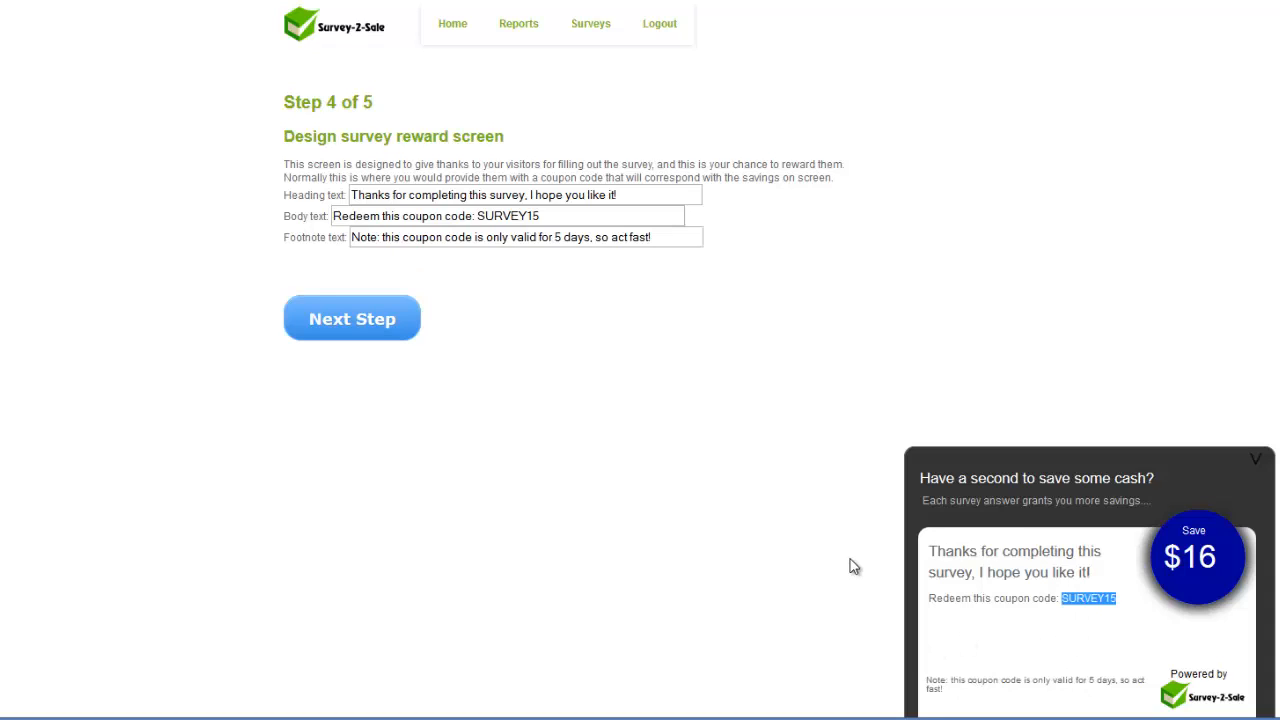
click(779, 550)
click(389, 334)
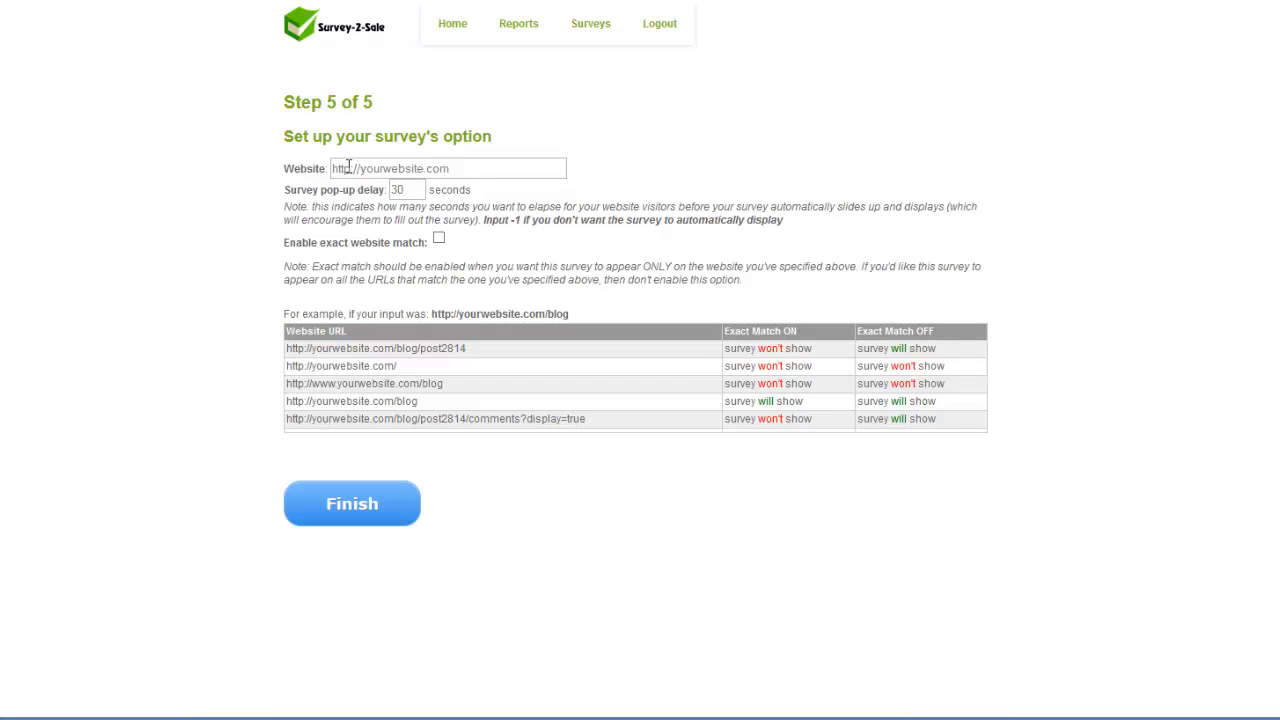
drag(286, 167, 335, 166)
click(360, 168)
text(http://sur)
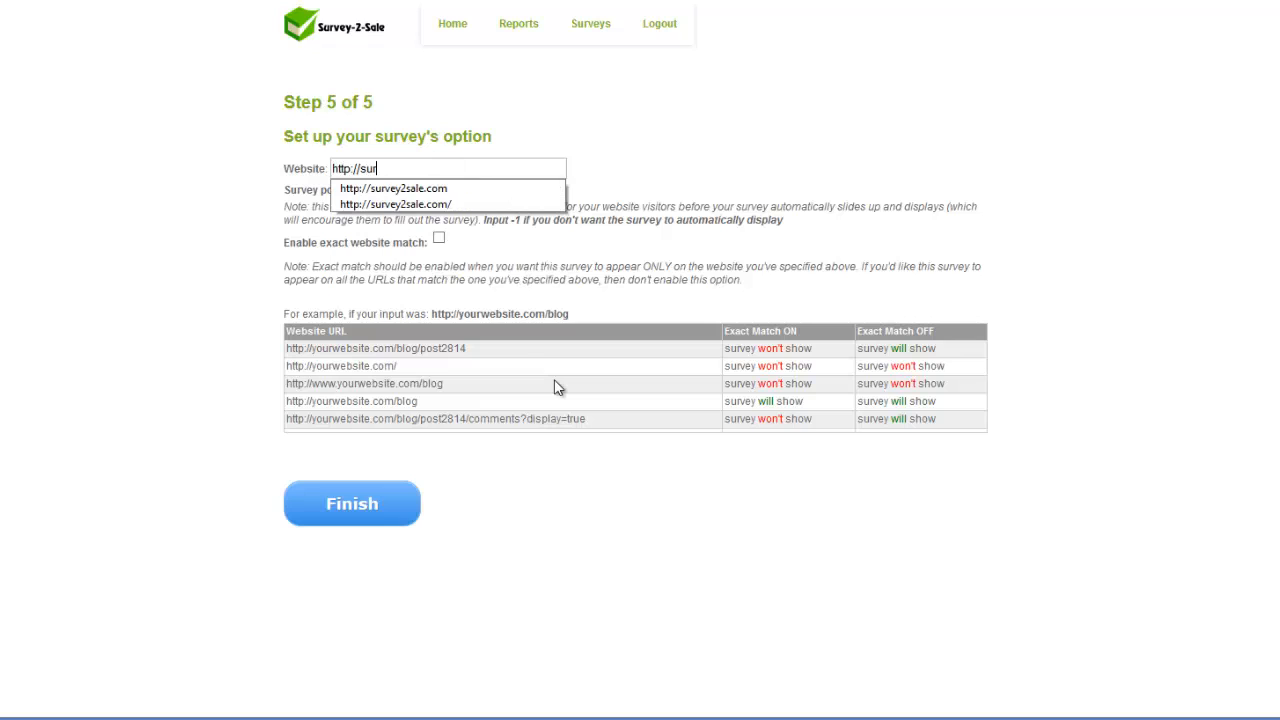
key(Down)
key(Return)
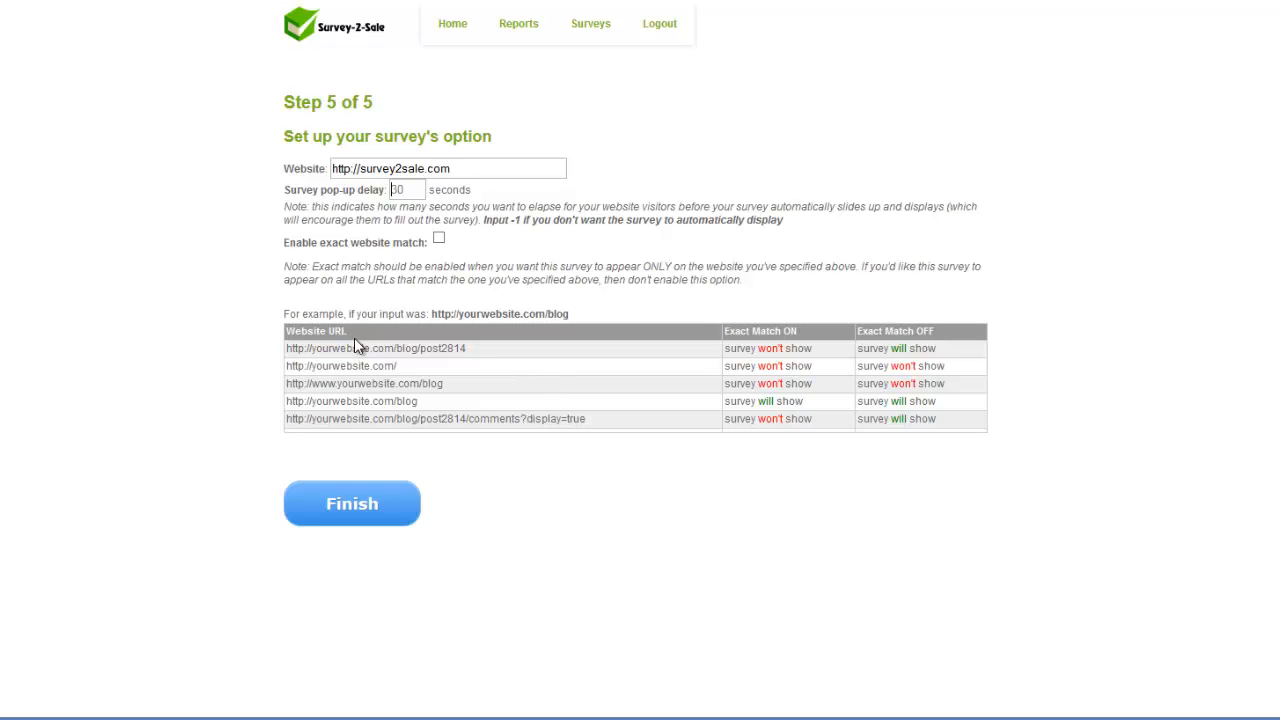
drag(331, 346, 506, 420)
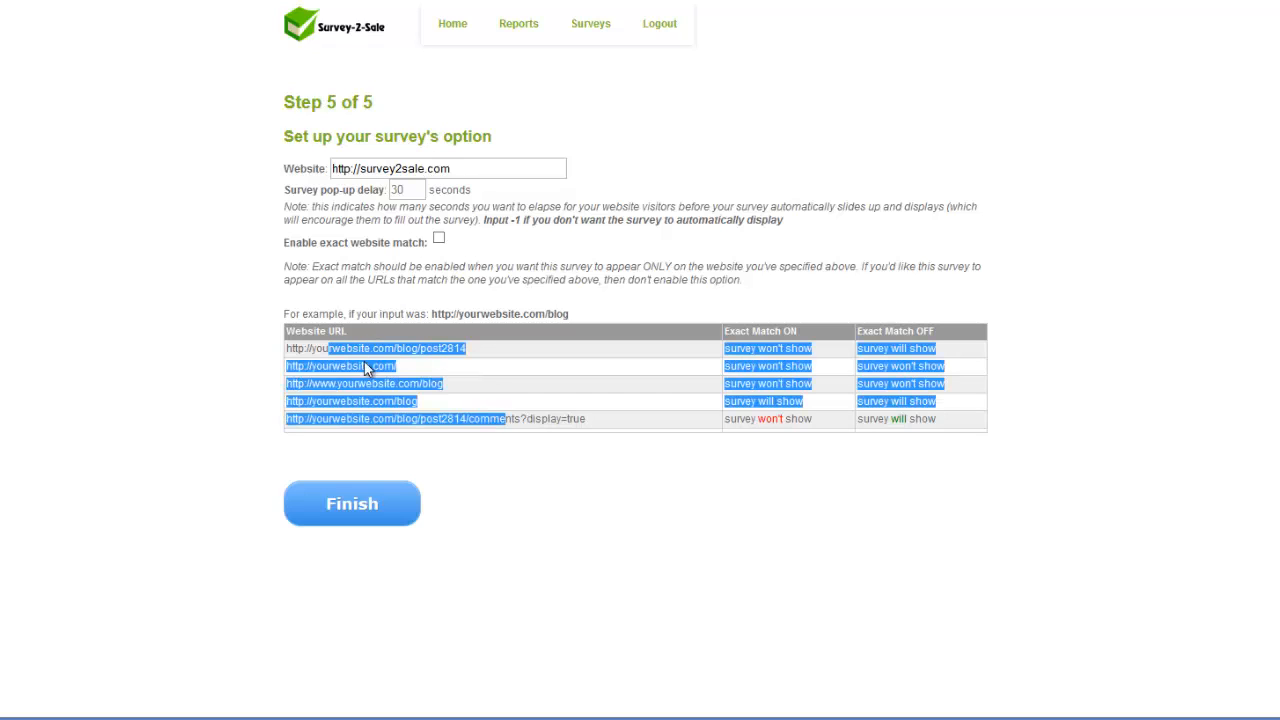
Review the survey pop-up delay setting and the entered website address in the survey options.
click(364, 361)
drag(297, 189, 373, 189)
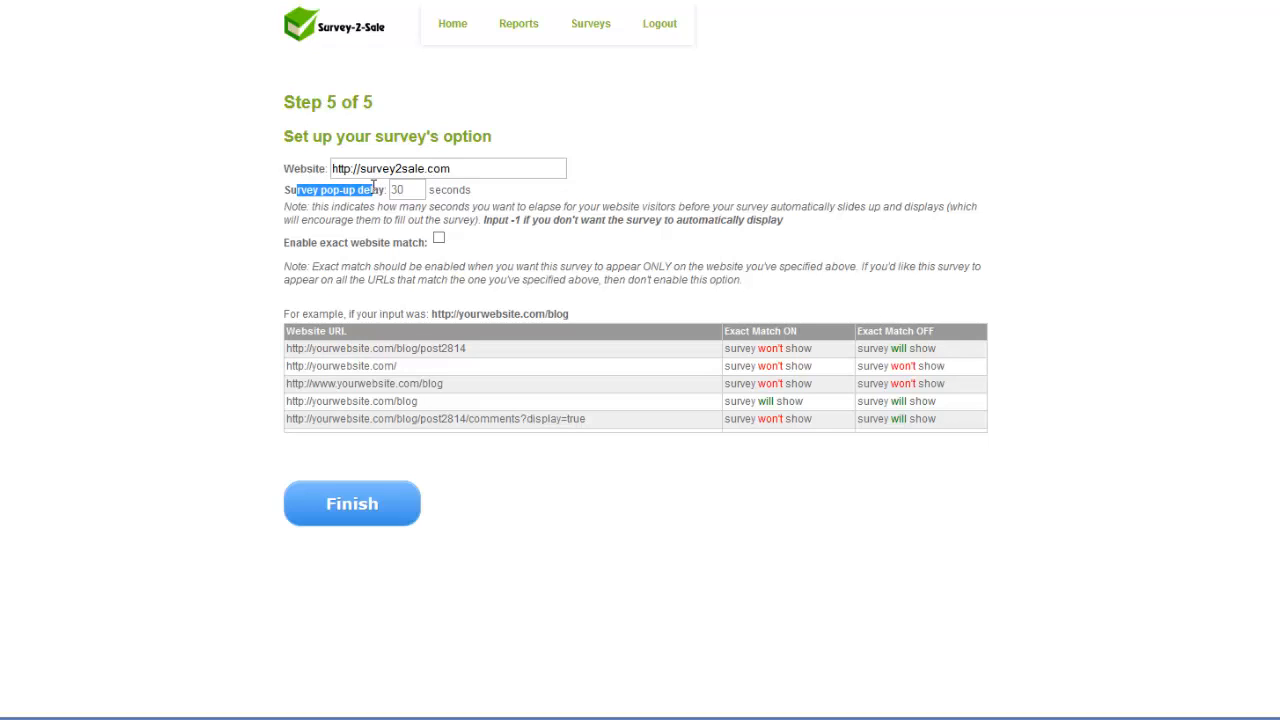
click(373, 189)
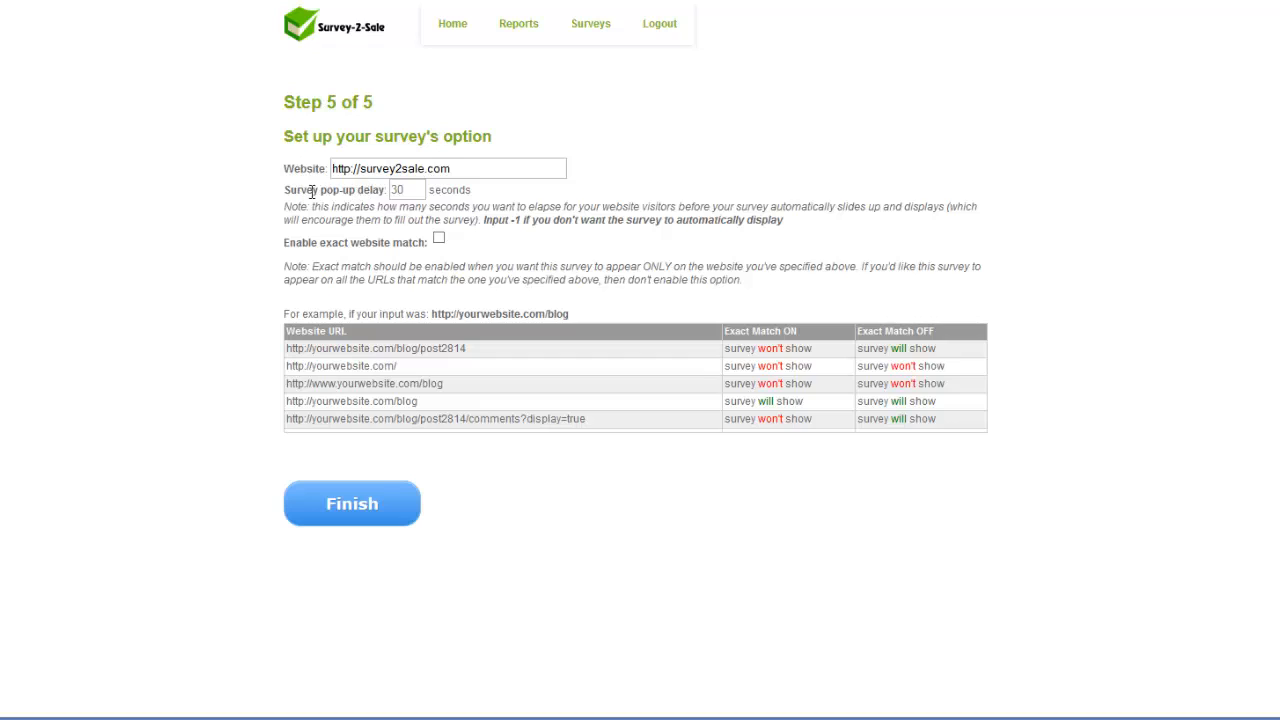
drag(309, 190, 371, 190)
click(379, 190)
drag(443, 169, 314, 169)
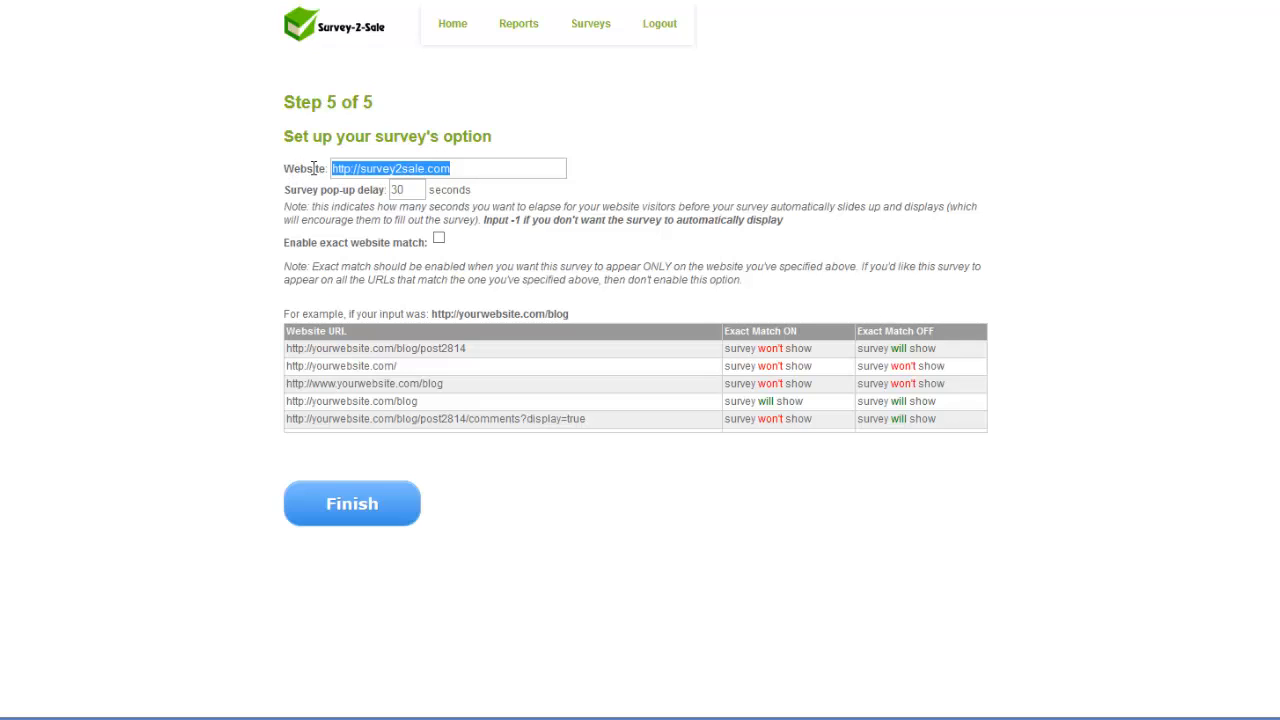
click(473, 171)
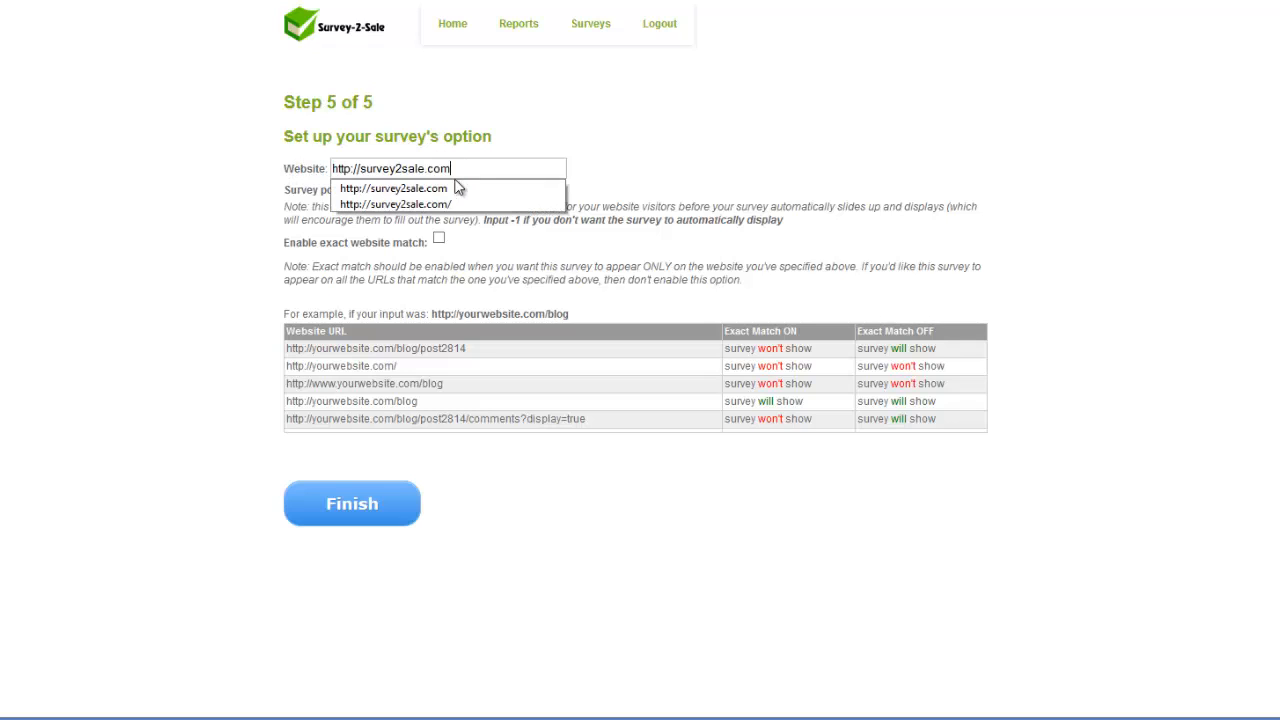
click(332, 225)
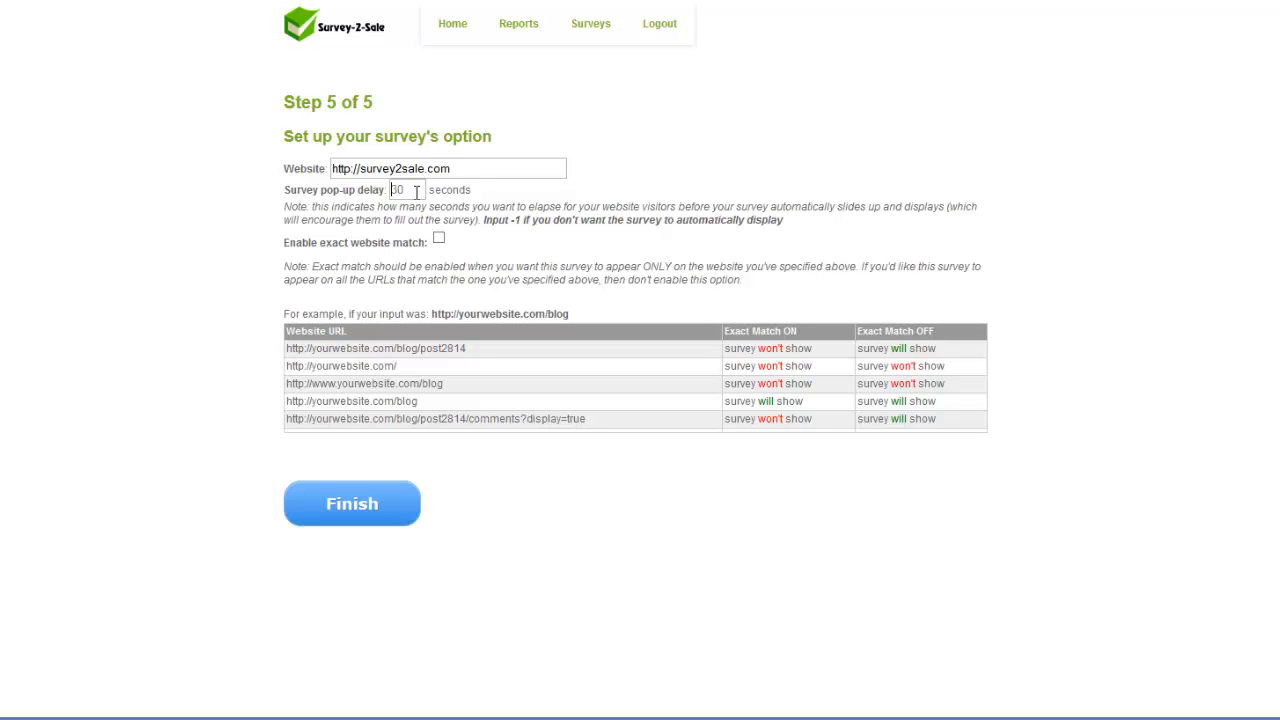
Try -1 as the survey pop-up delay, and set it to 60 seconds.
text(60)
drag(484, 219, 688, 220)
click(543, 218)
double_click(397, 190)
text(-1)
key(BackSpace)
key(BackSpace)
text(60)
Enable exact website match and compare the example URLs with the survey's website address.
drag(296, 244, 387, 256)
click(386, 251)
drag(386, 343, 891, 420)
click(908, 420)
drag(451, 168, 317, 175)
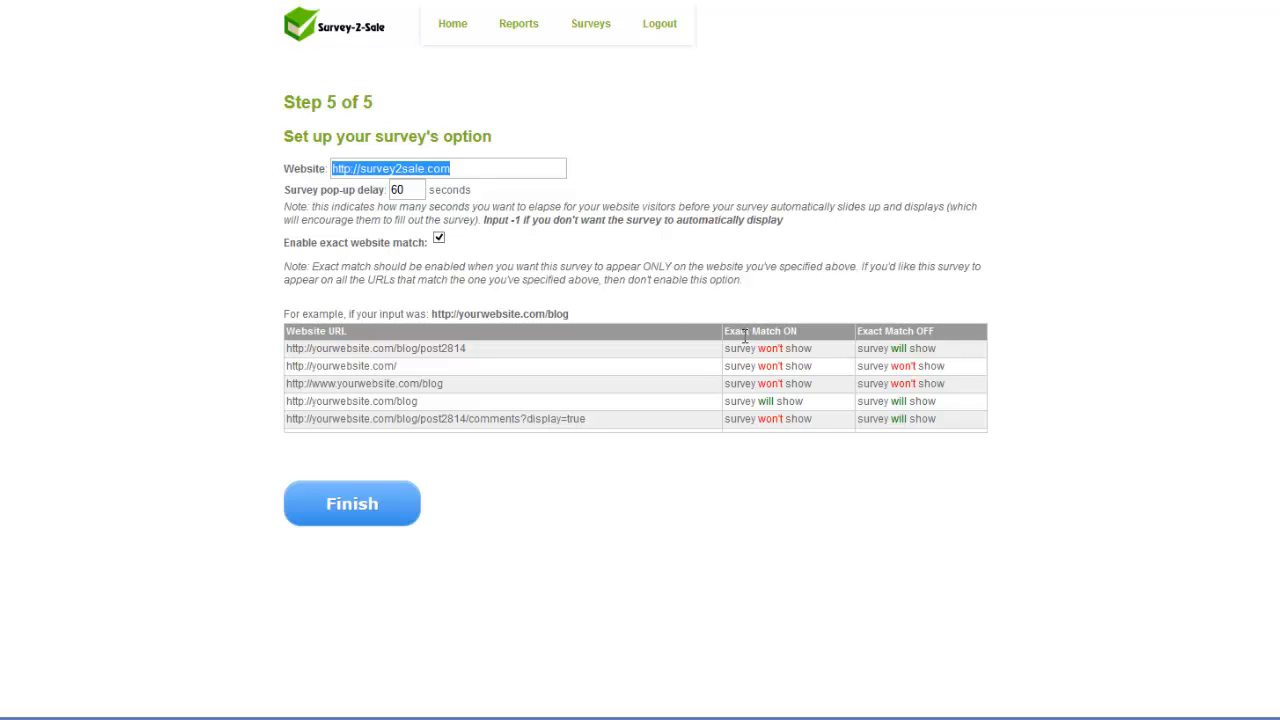
drag(726, 333, 798, 332)
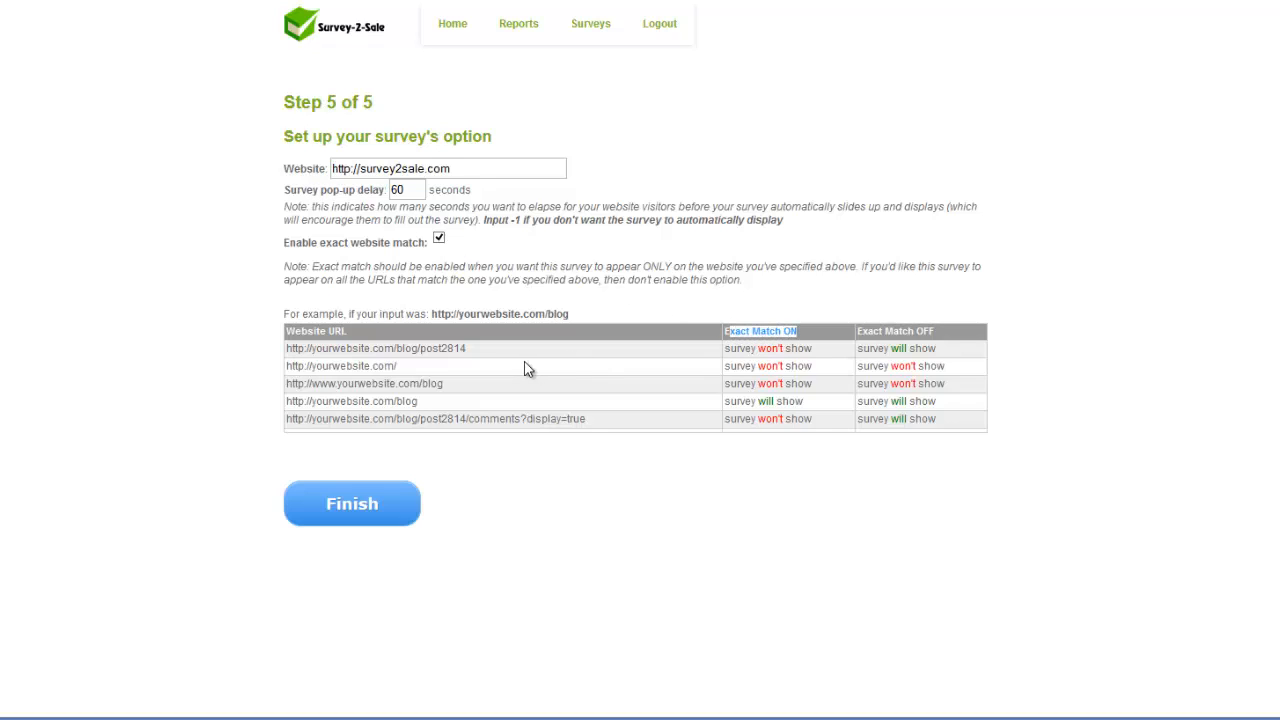
click(459, 169)
drag(483, 169, 332, 170)
click(457, 169)
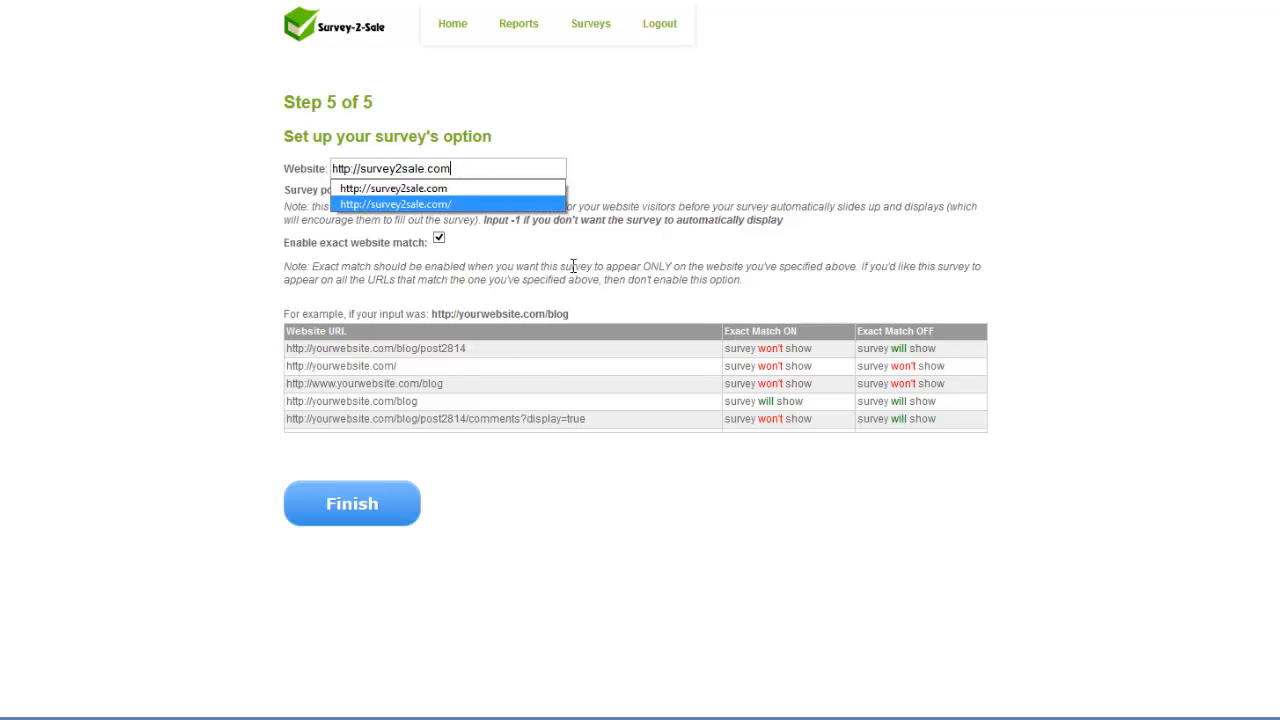
text(/blog)
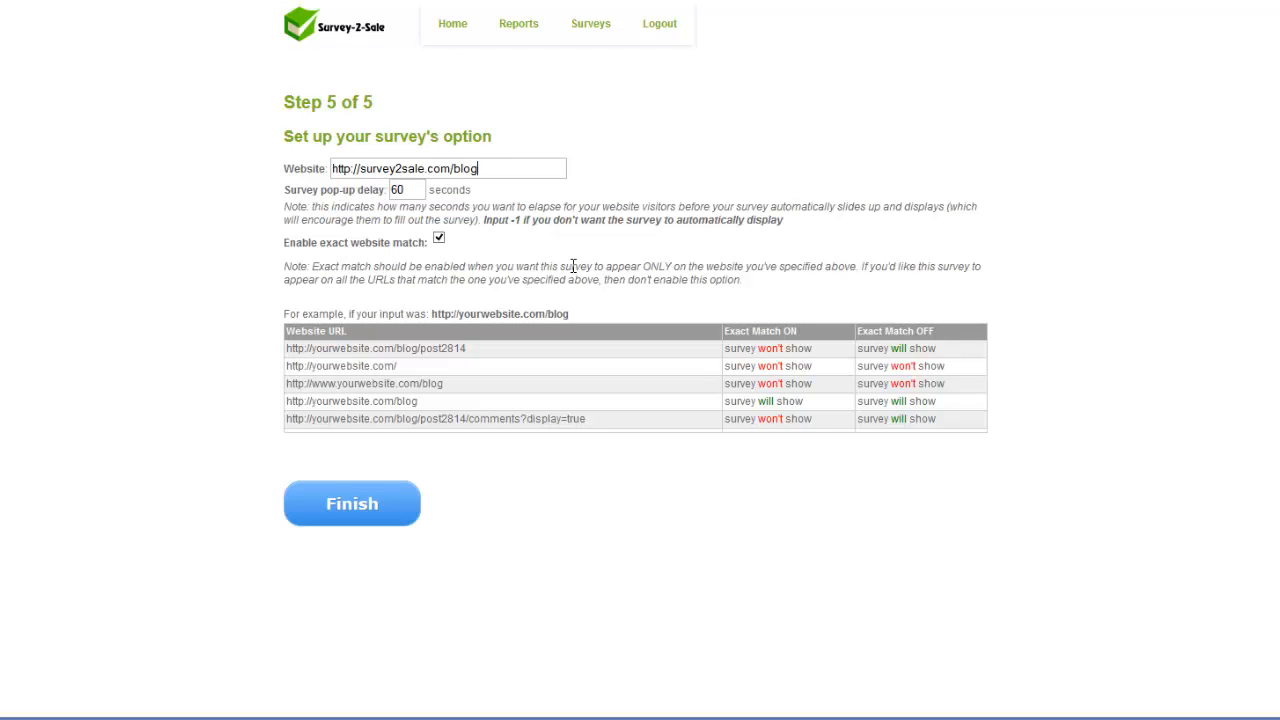
key(shift+Left)
key(shift+Left)
key(shift+Left)
key(shift+Home)
key(End)
key(shift+Left)
key(shift+Left)
key(shift+Left)
key(shift+Left)
key(shift+Left)
key(BackSpace)
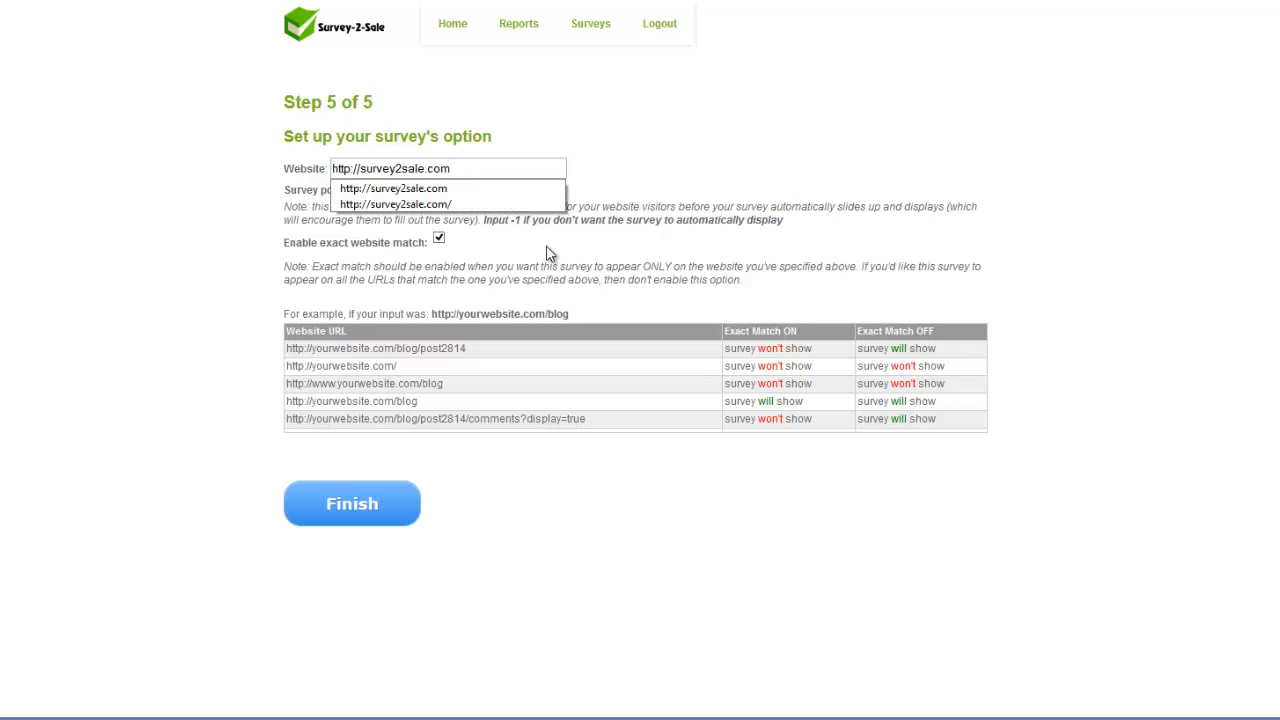
key(Escape)
Look over the Exact Match ON example for the blog post URL and turn off exact website match.
drag(729, 349, 835, 358)
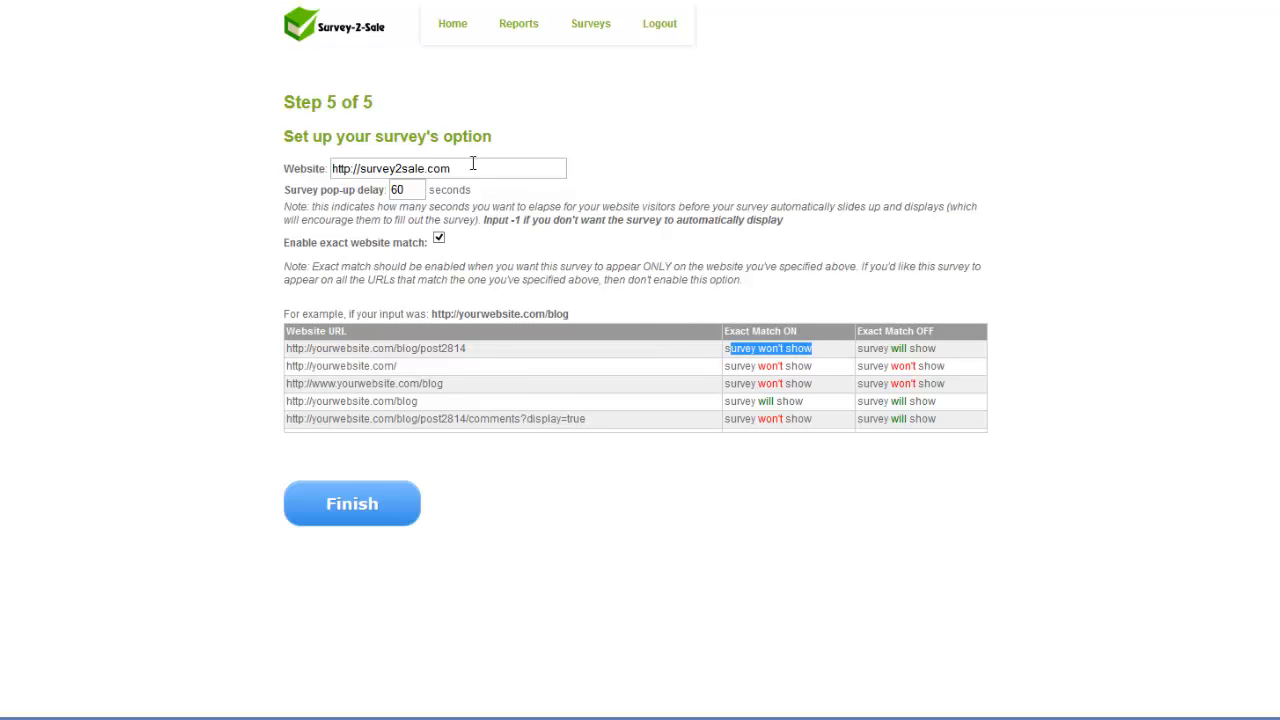
drag(473, 167, 356, 175)
click(503, 172)
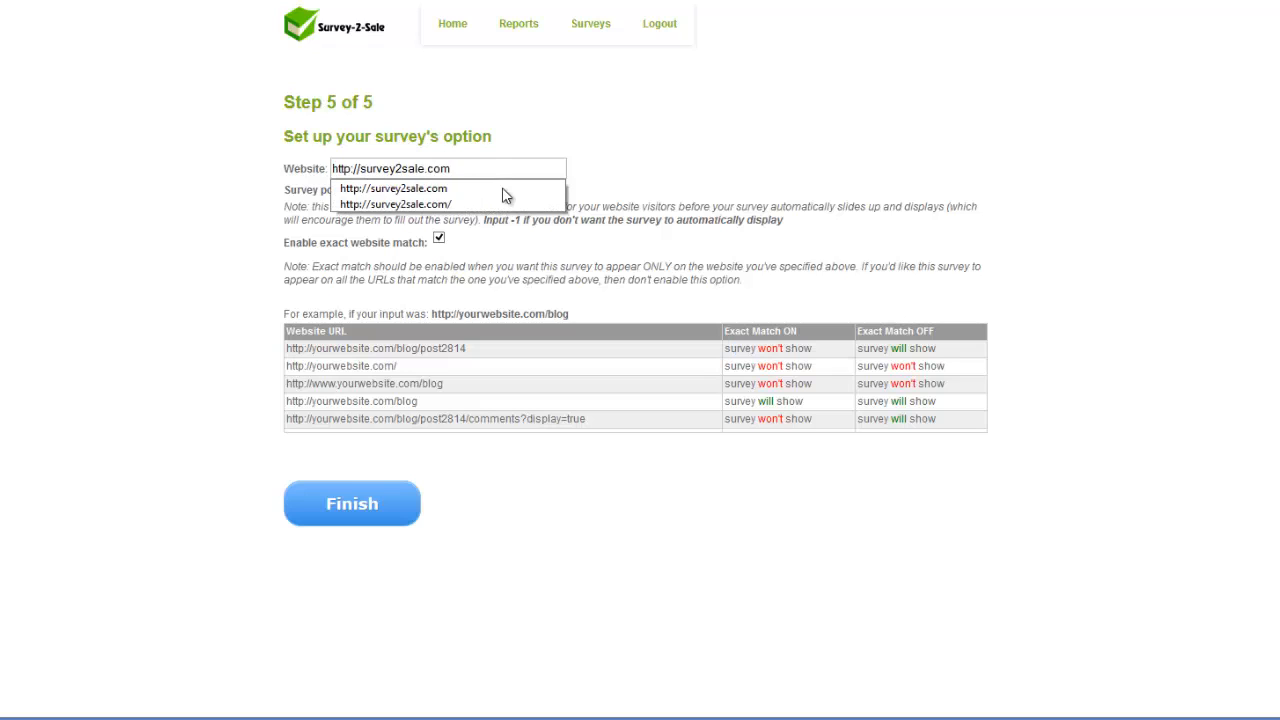
click(558, 258)
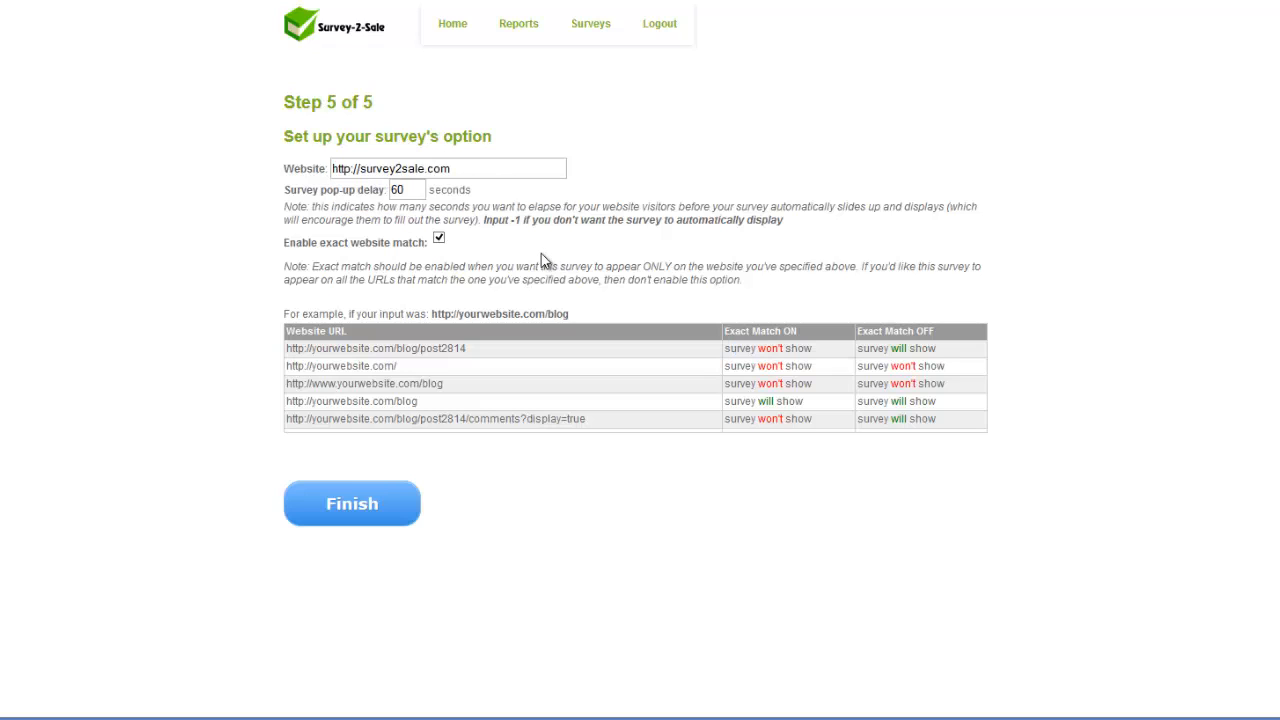
click(440, 240)
triple_click(458, 168)
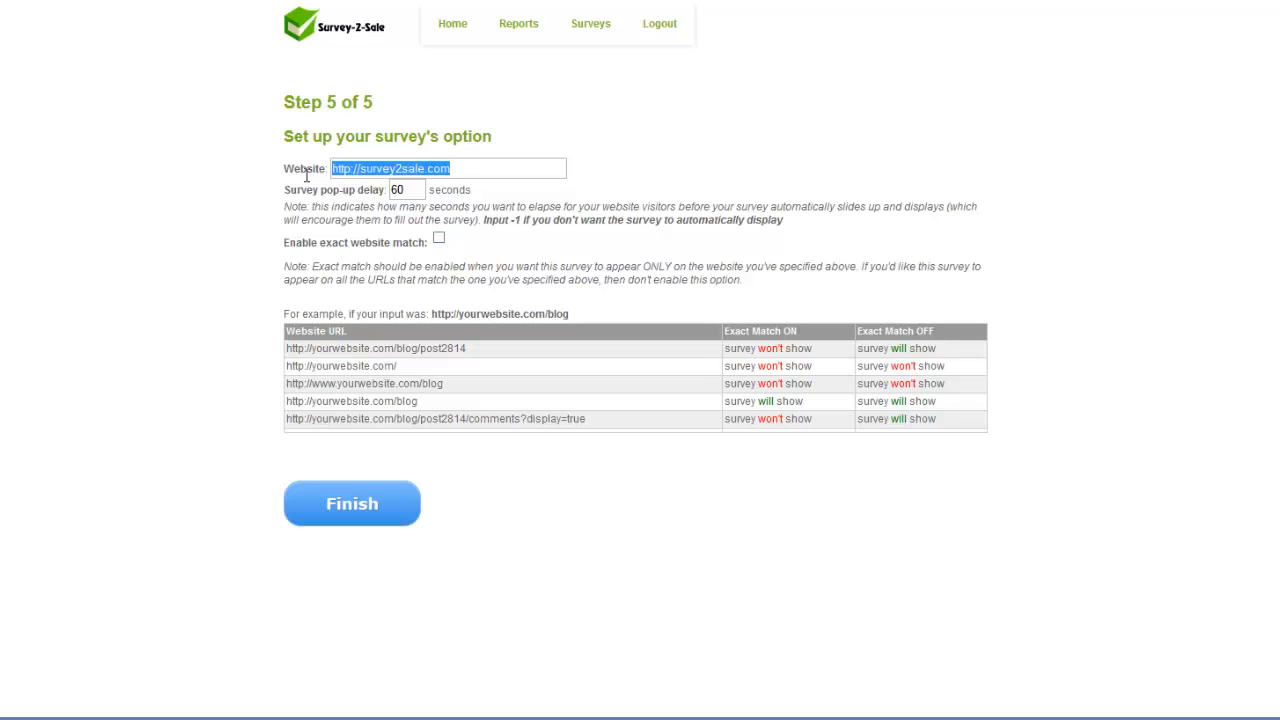
click(461, 168)
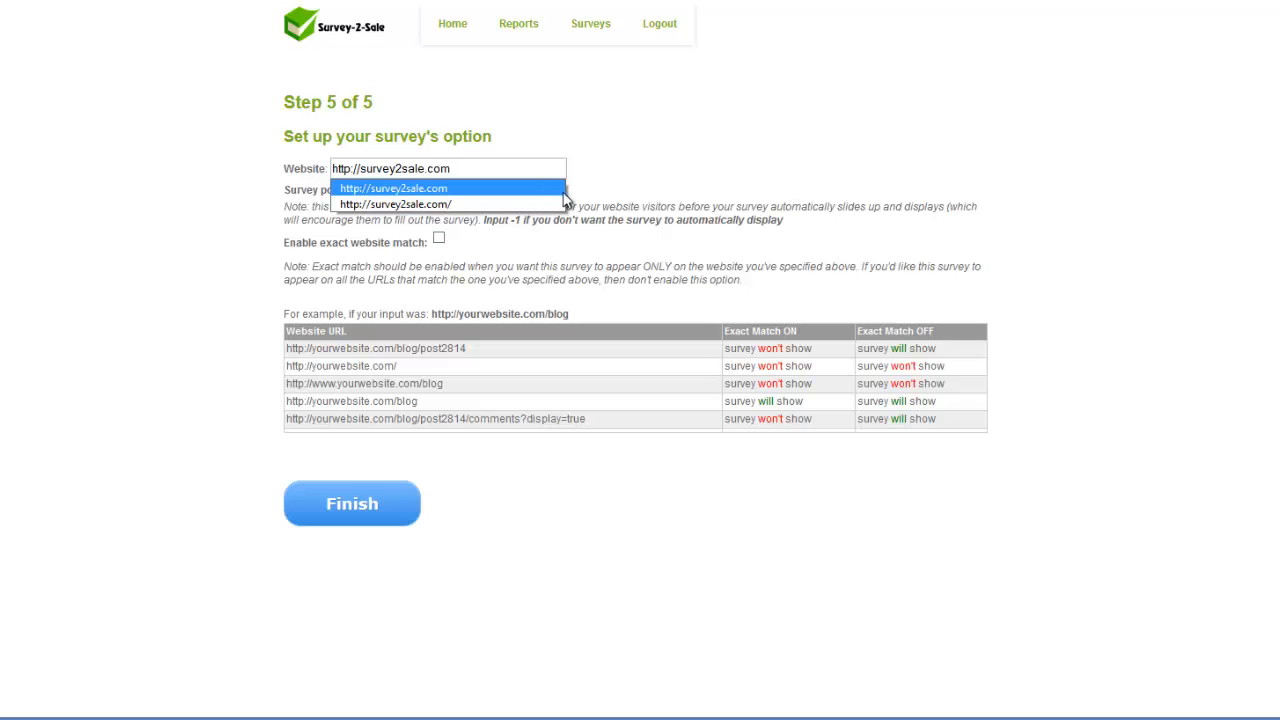
click(441, 187)
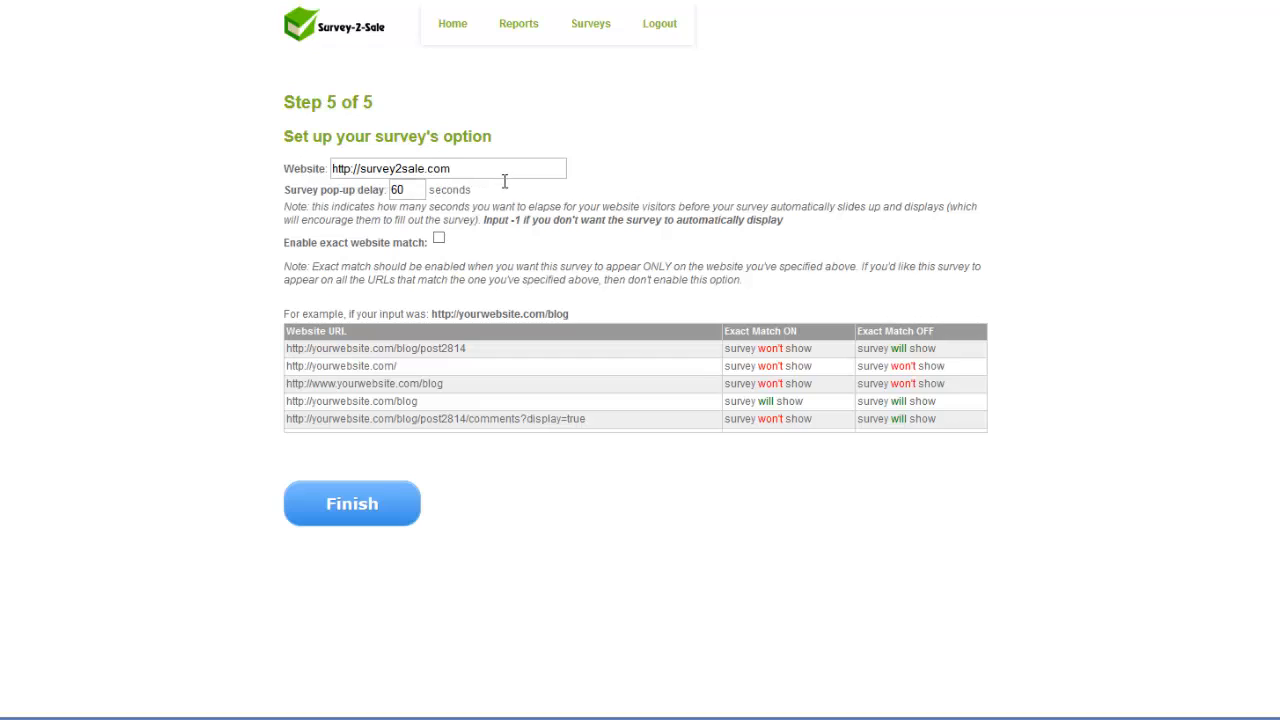
text(/)
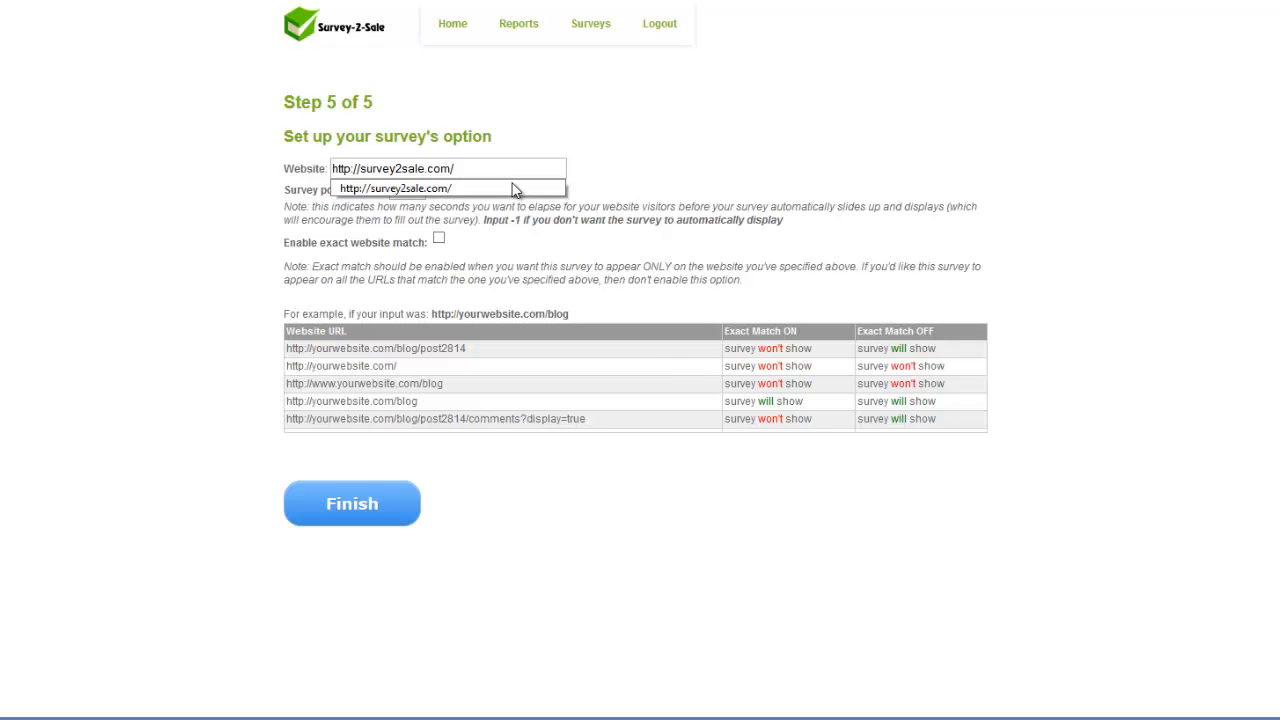
text(blo)
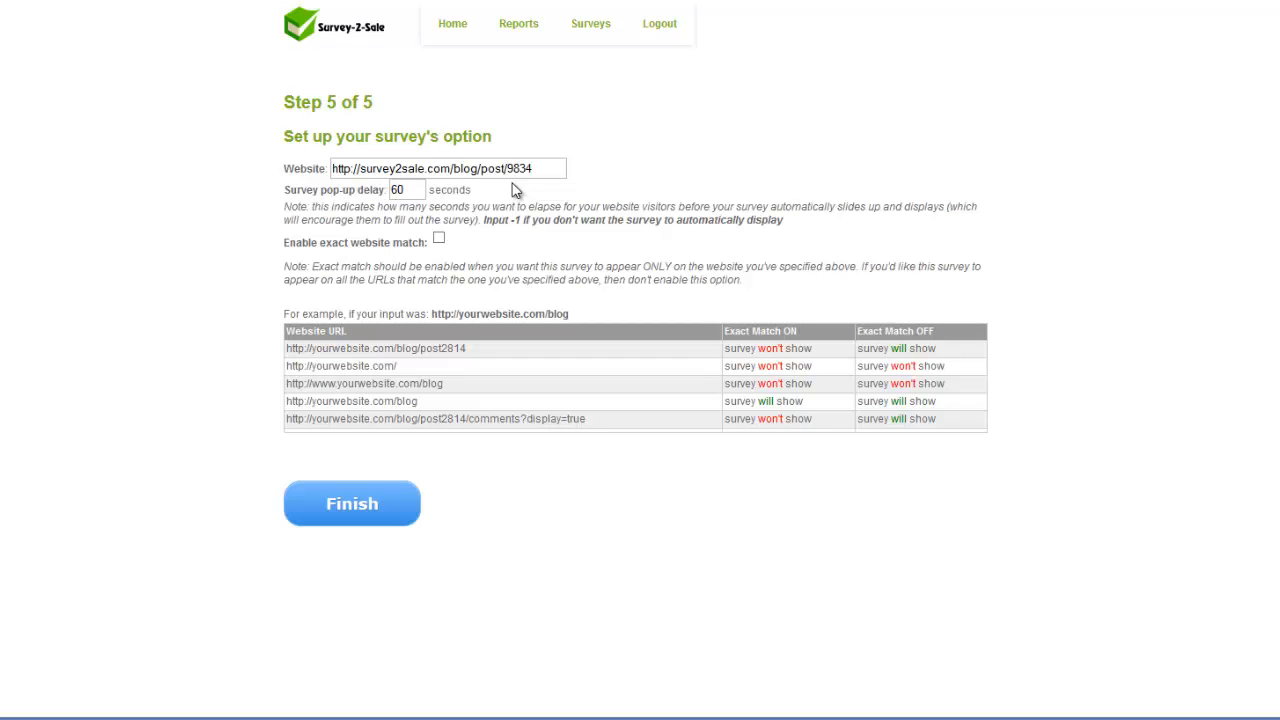
text(g/post/9834)
drag(450, 168, 617, 172)
key(Home)
key(shift+End)
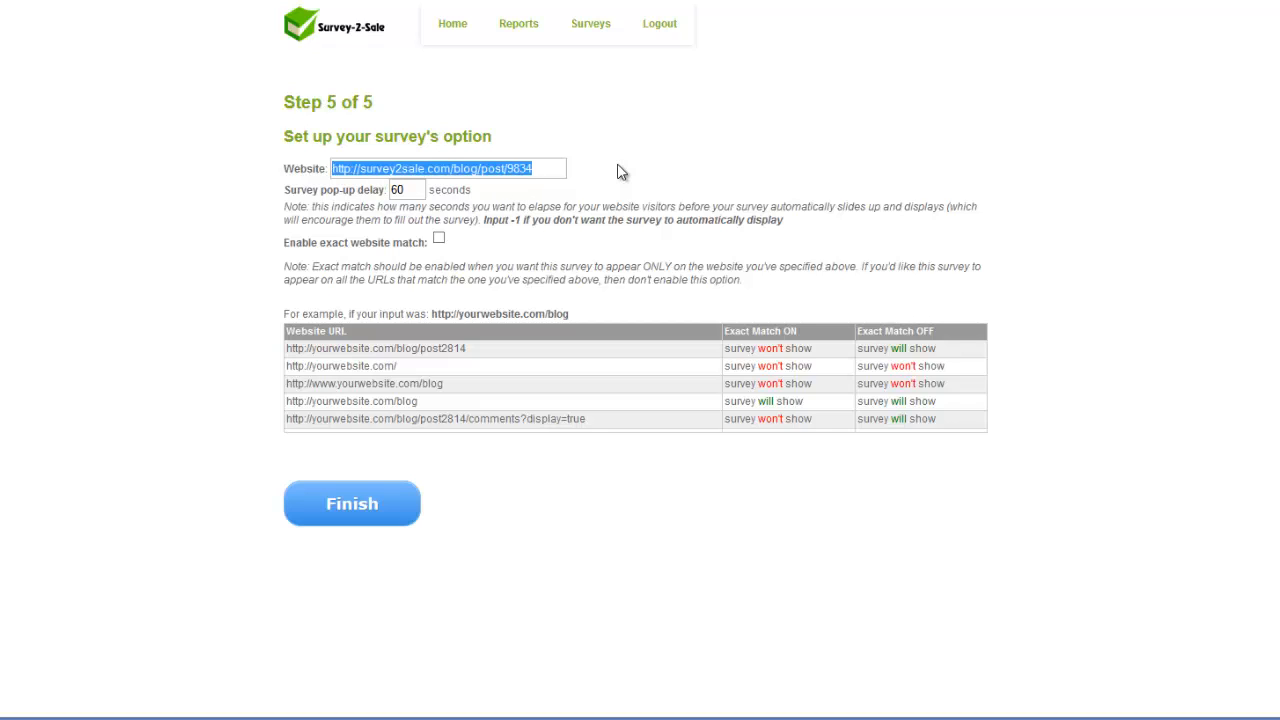
key(End)
key(shift+Left)
key(shift+Left)
key(shift+Left)
key(shift+Left)
key(shift+Left)
key(shift+Left)
key(shift+Left)
key(shift+Left)
key(shift+Left)
key(shift+Left)
key(shift+Left)
key(shift+Left)
key(shift+Left)
key(shift+Left)
key(shift+Left)
key(BackSpace)
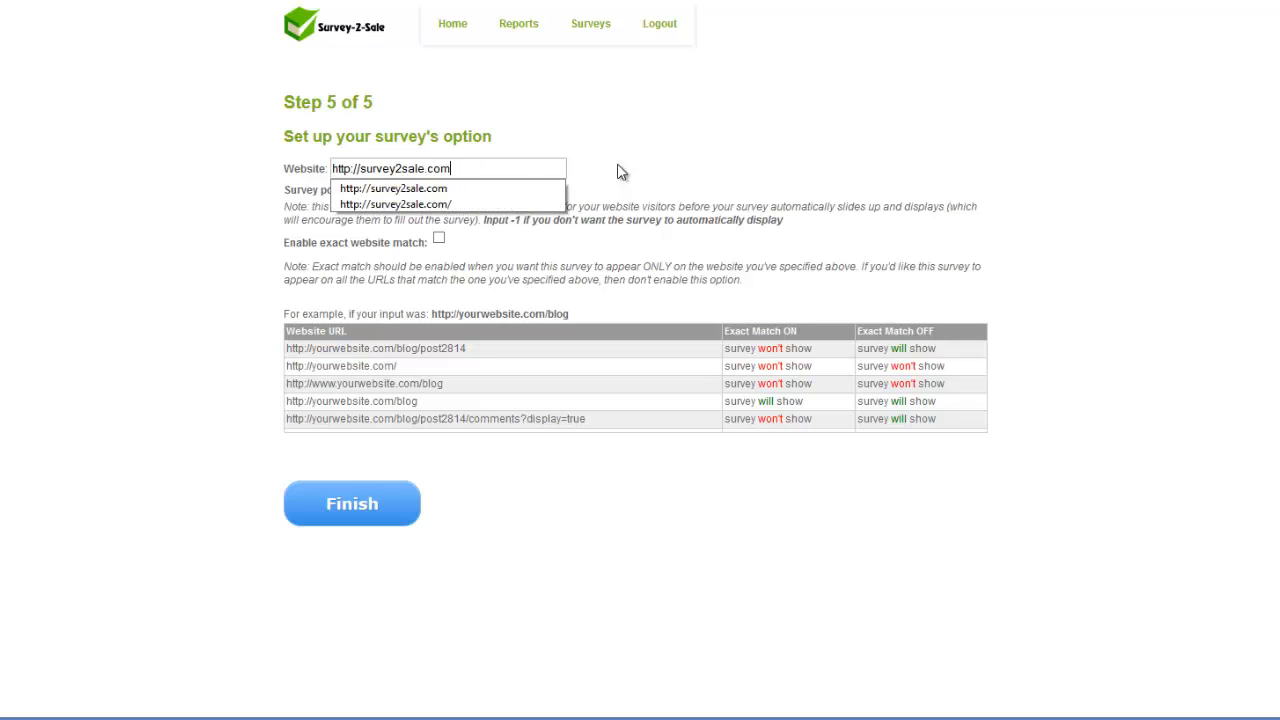
click(408, 262)
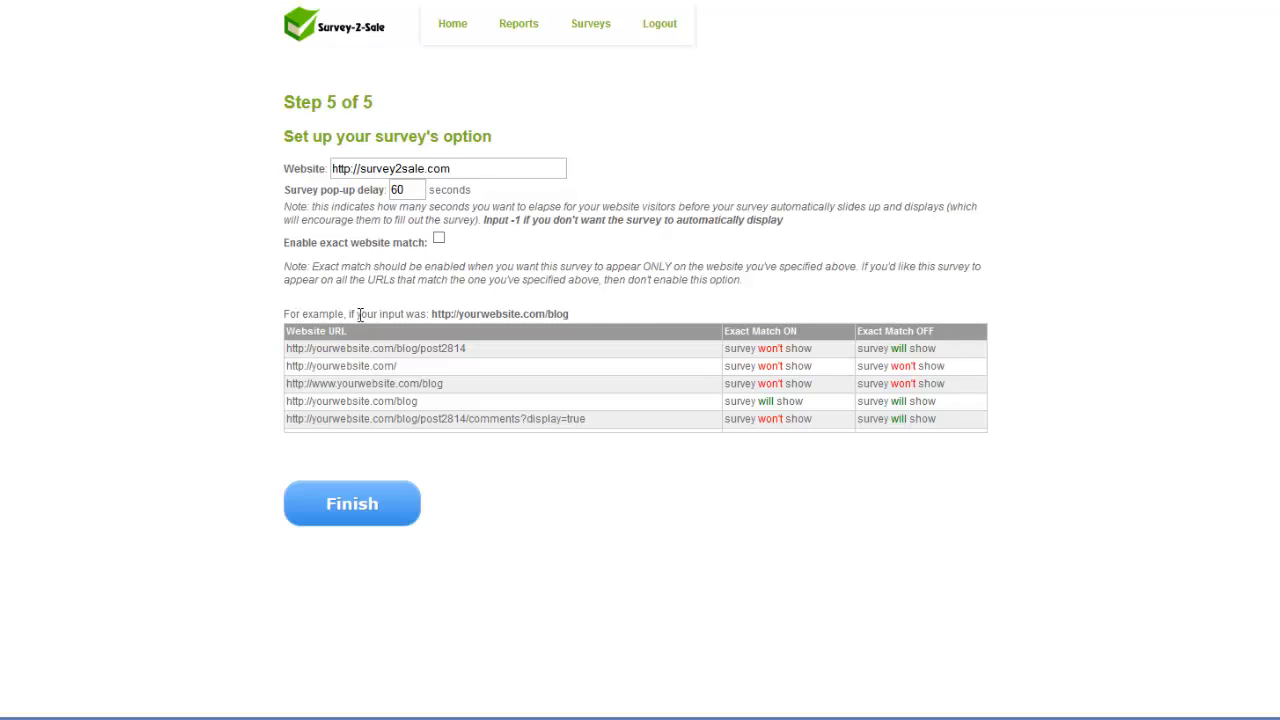
Read the example input line above the URL table and finish the survey.
drag(286, 314, 560, 314)
click(530, 314)
drag(289, 314, 486, 314)
click(486, 312)
click(352, 507)
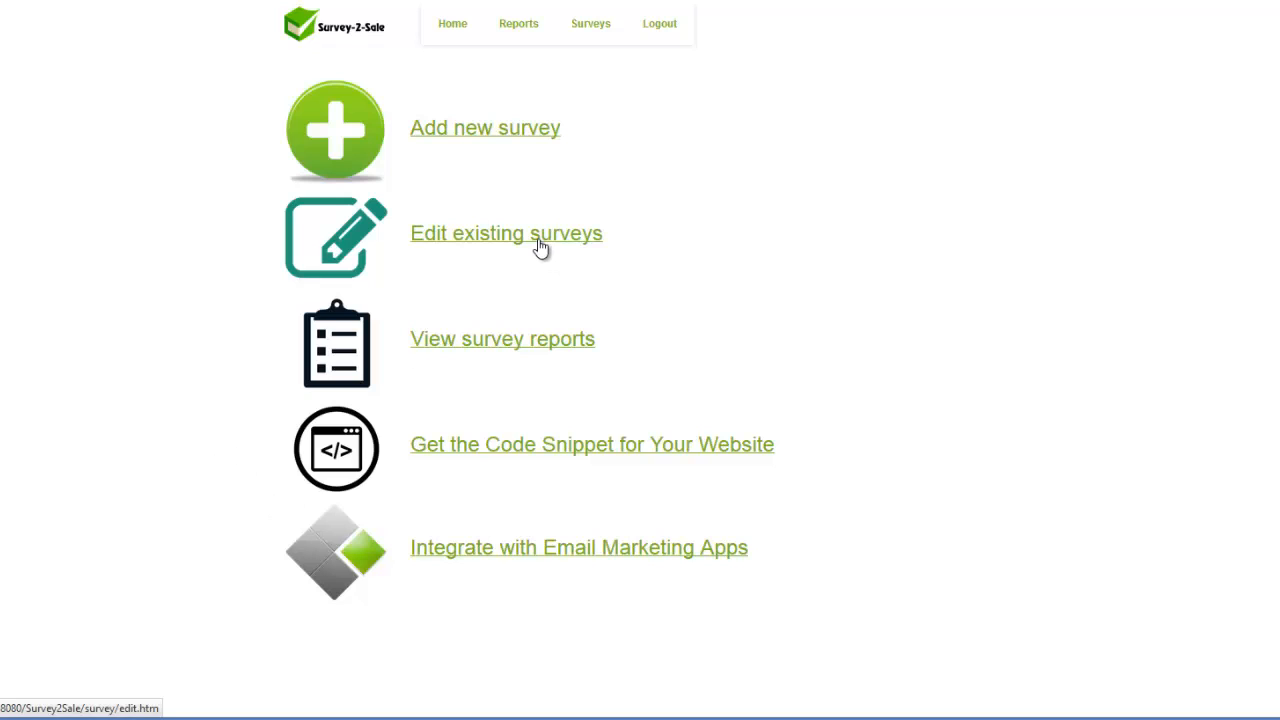
click(457, 241)
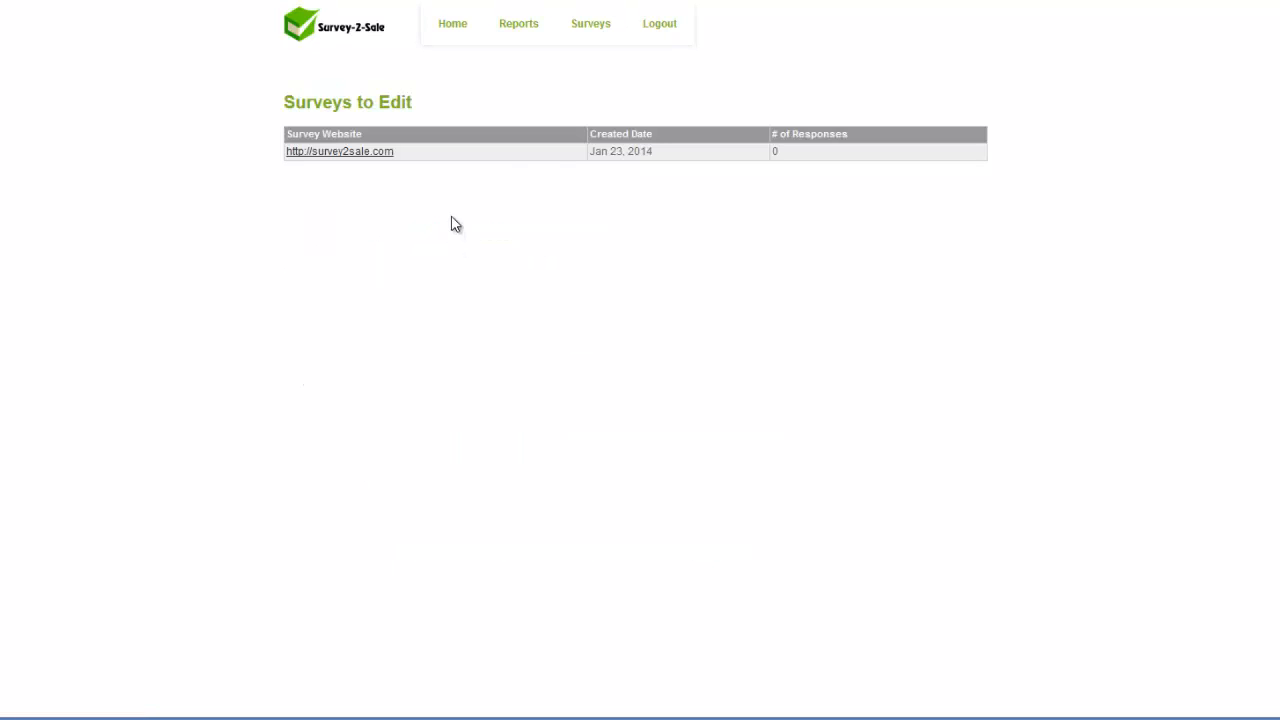
drag(589, 160, 662, 162)
click(666, 164)
click(332, 152)
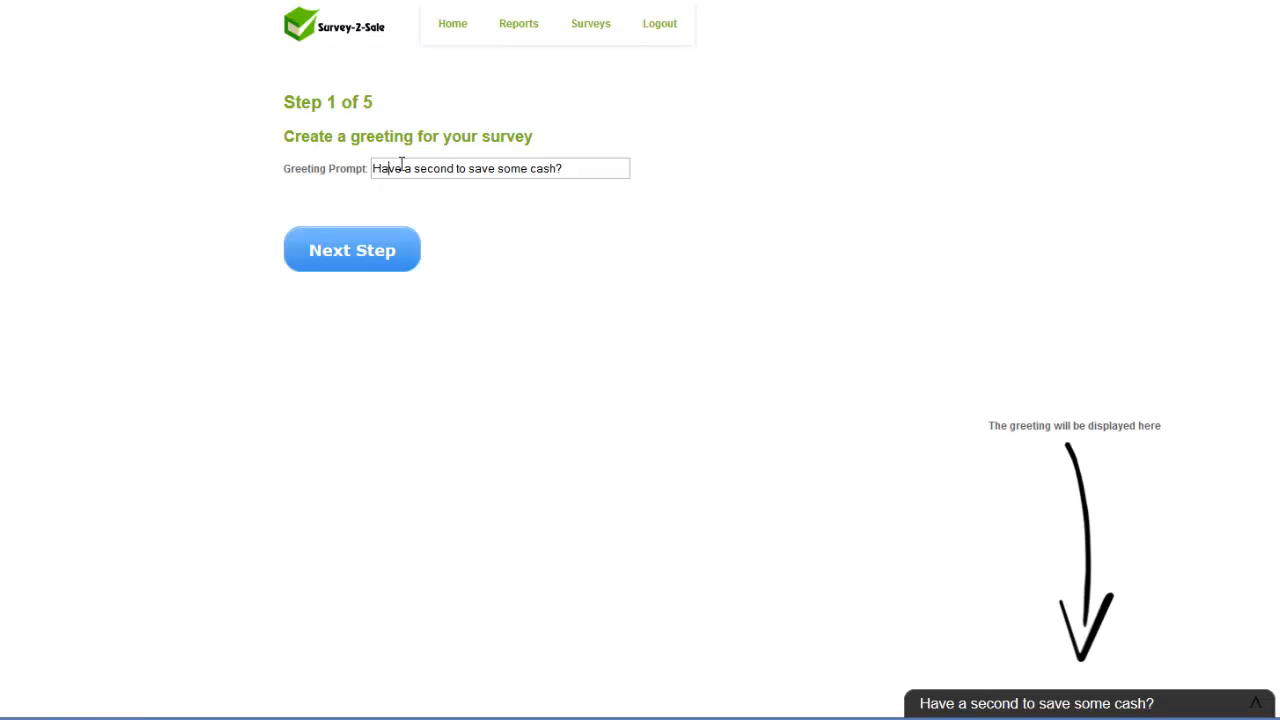
Go through the survey's greeting, savings, question, reward and options pages and finish the edit.
click(583, 168)
click(381, 265)
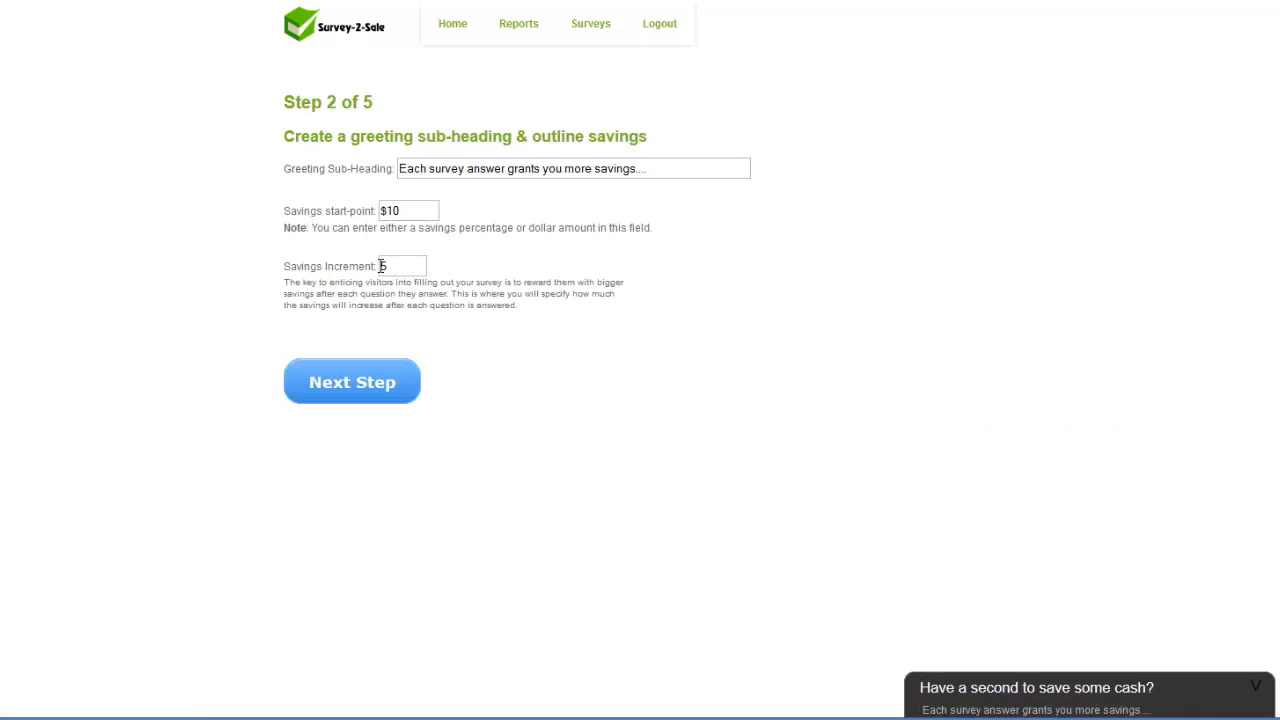
click(388, 381)
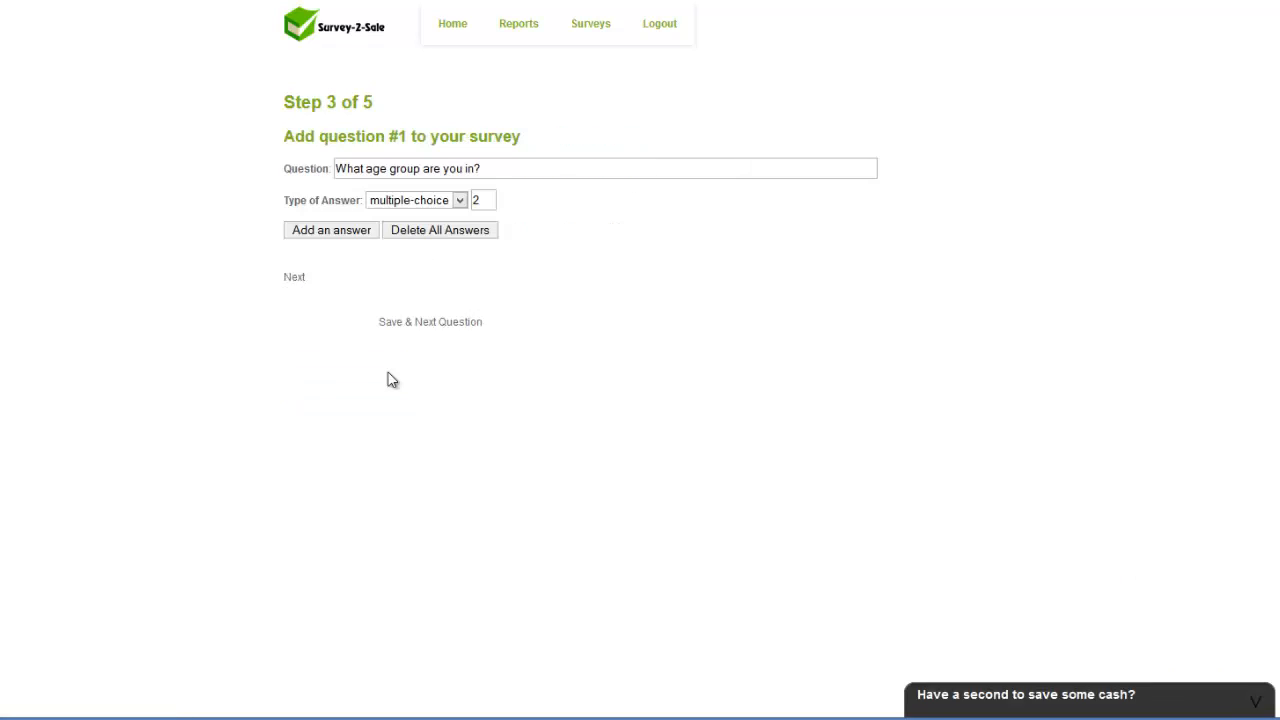
click(405, 320)
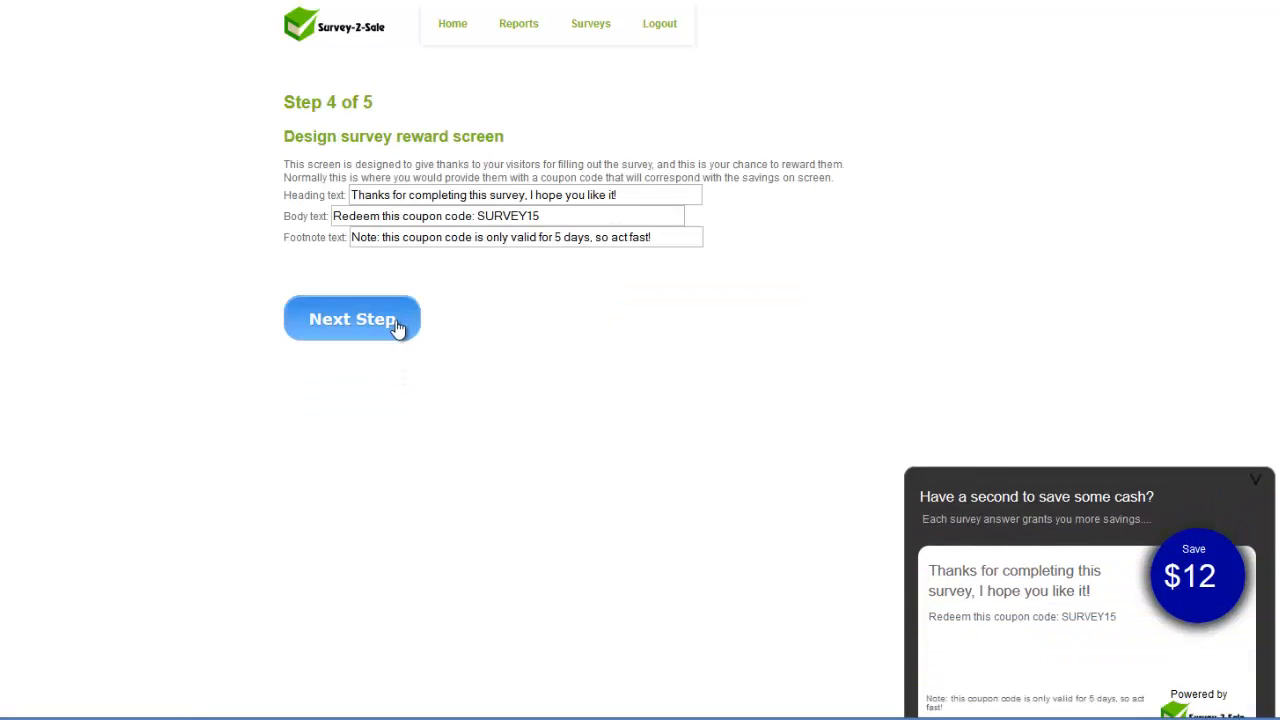
click(398, 328)
click(373, 514)
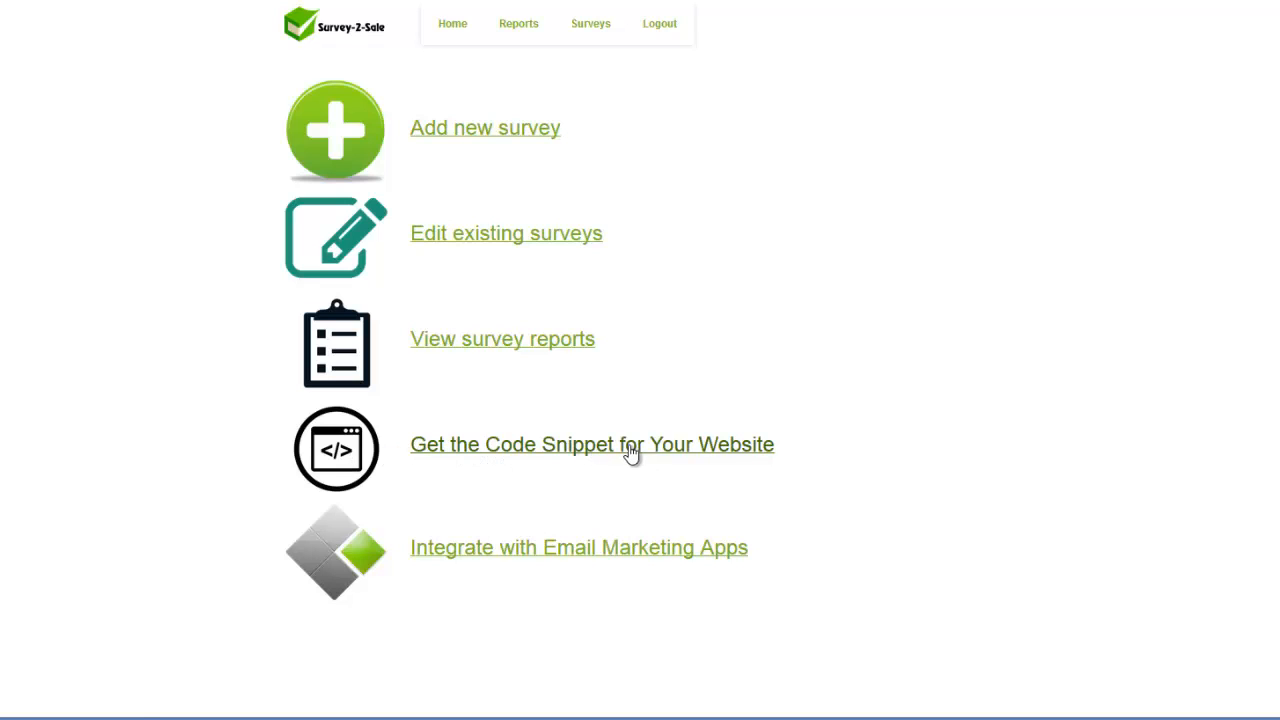
Examine the website's JavaScript code snippet and its placement before the ending </body> tag, and return to the home page.
click(731, 455)
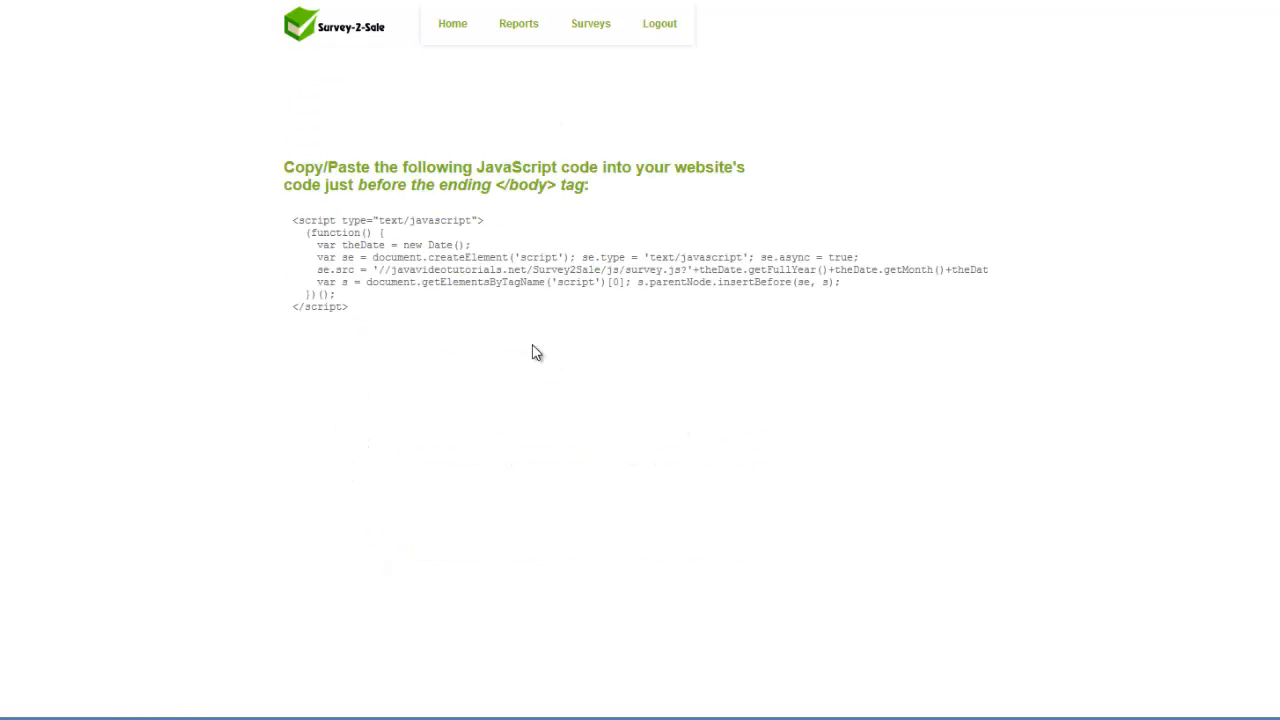
drag(292, 219, 396, 316)
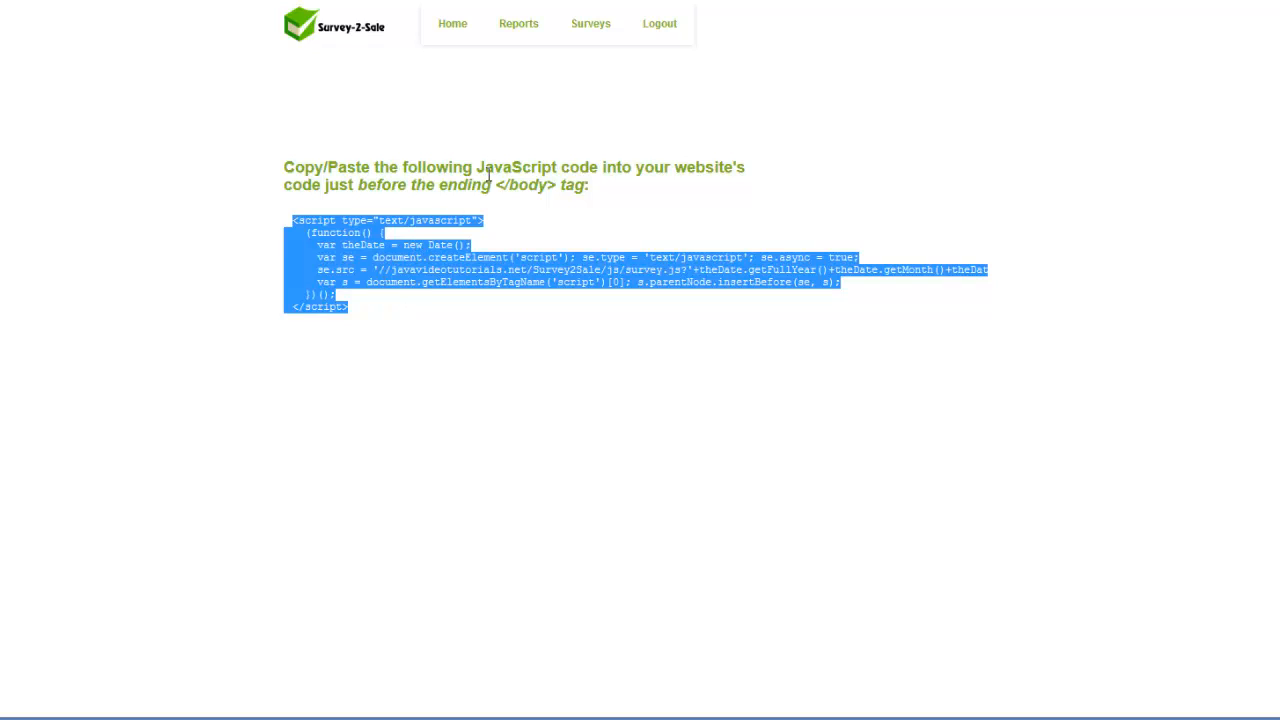
drag(494, 184, 558, 186)
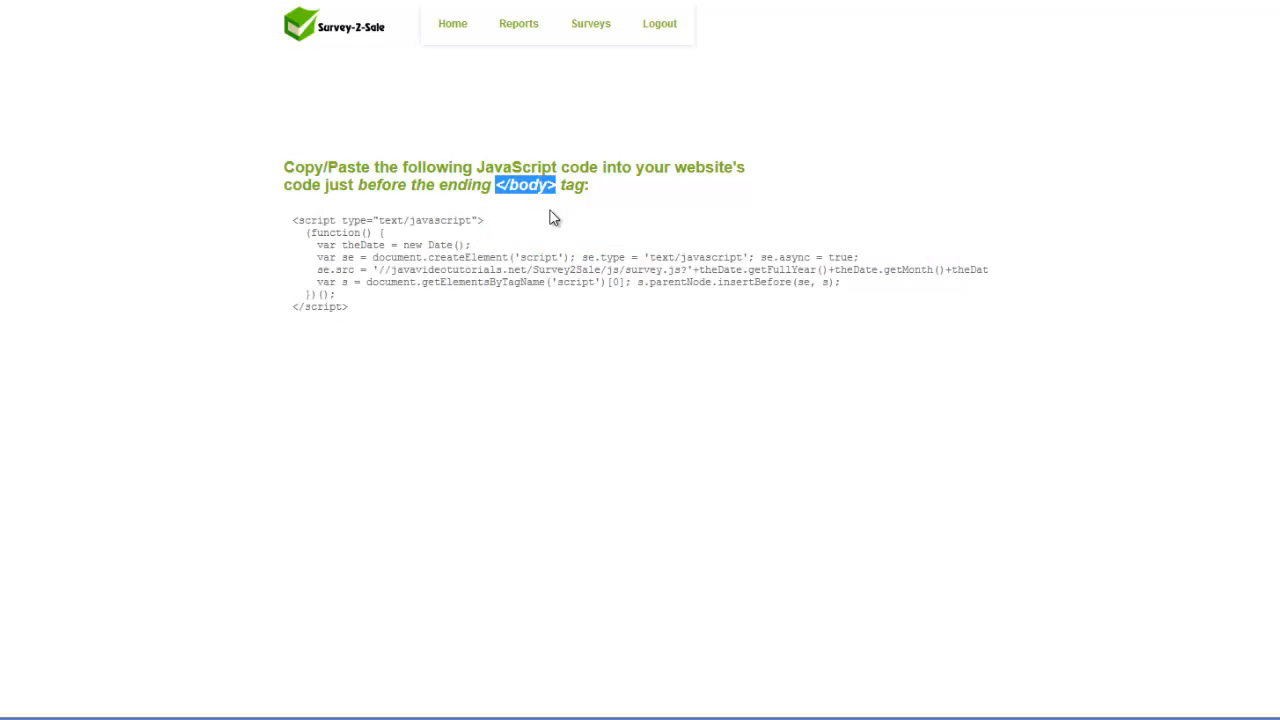
click(520, 255)
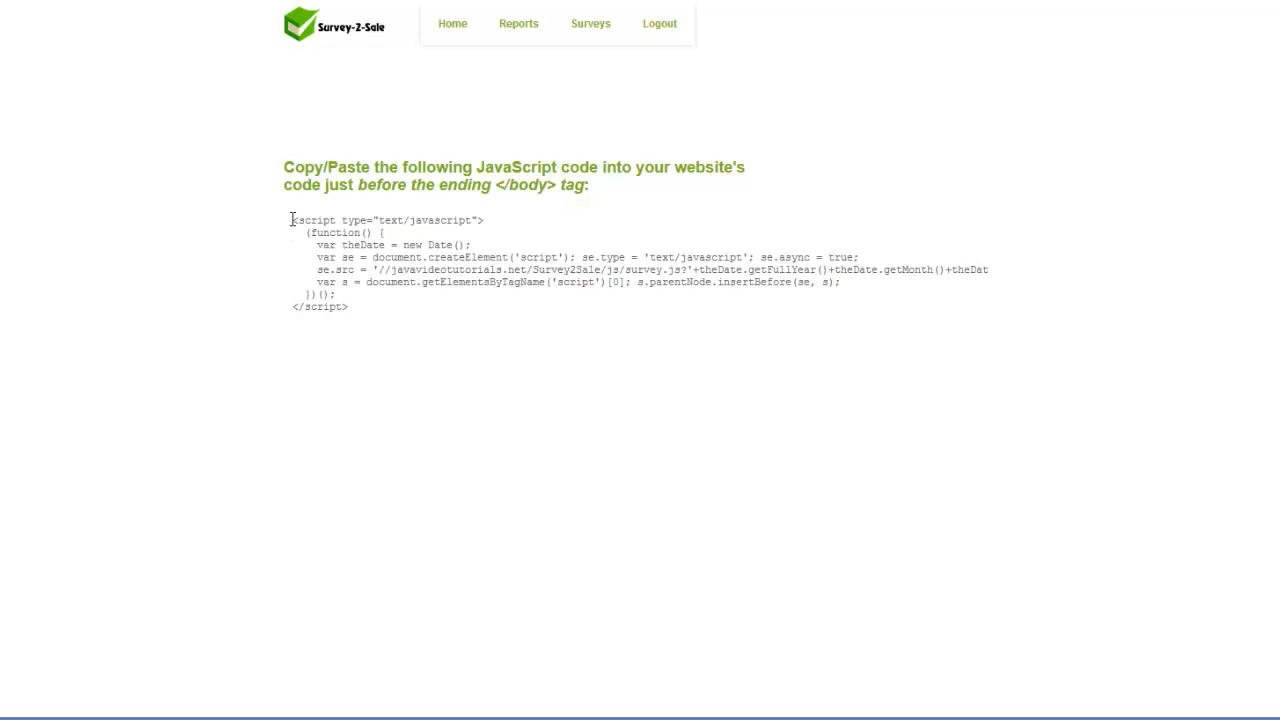
drag(291, 219, 383, 318)
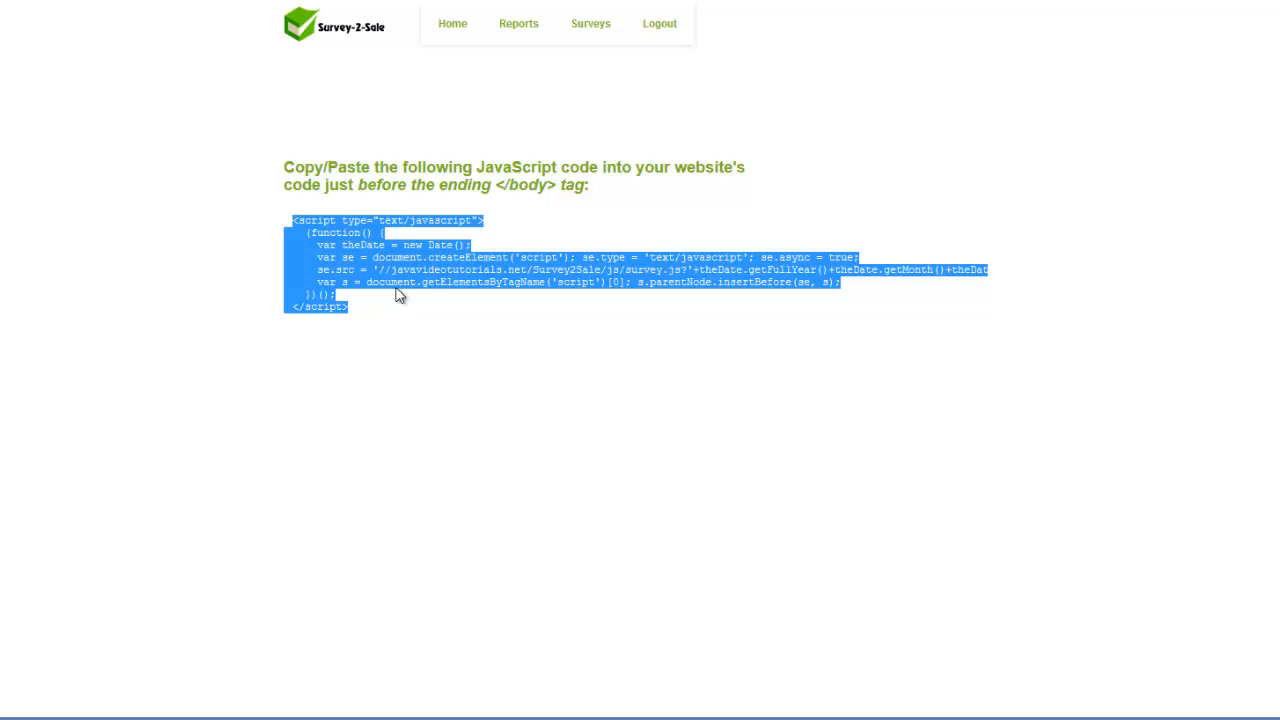
drag(493, 185, 557, 208)
click(555, 223)
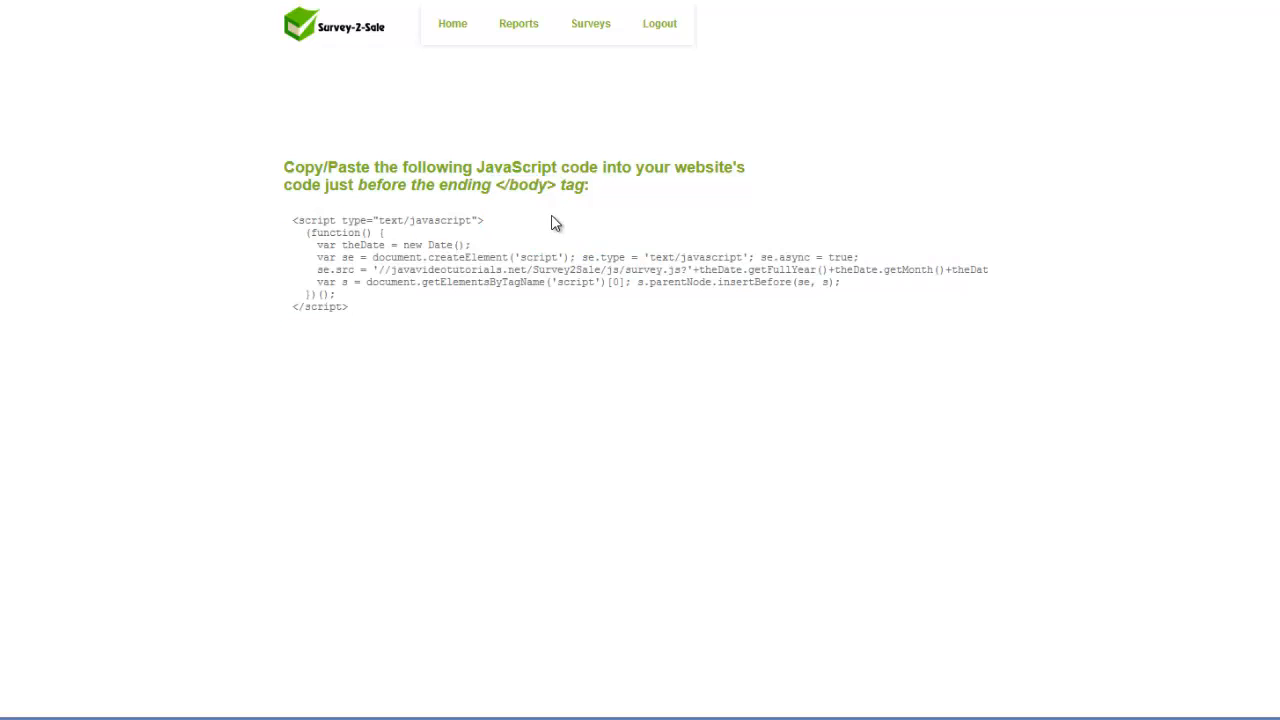
drag(376, 312, 313, 240)
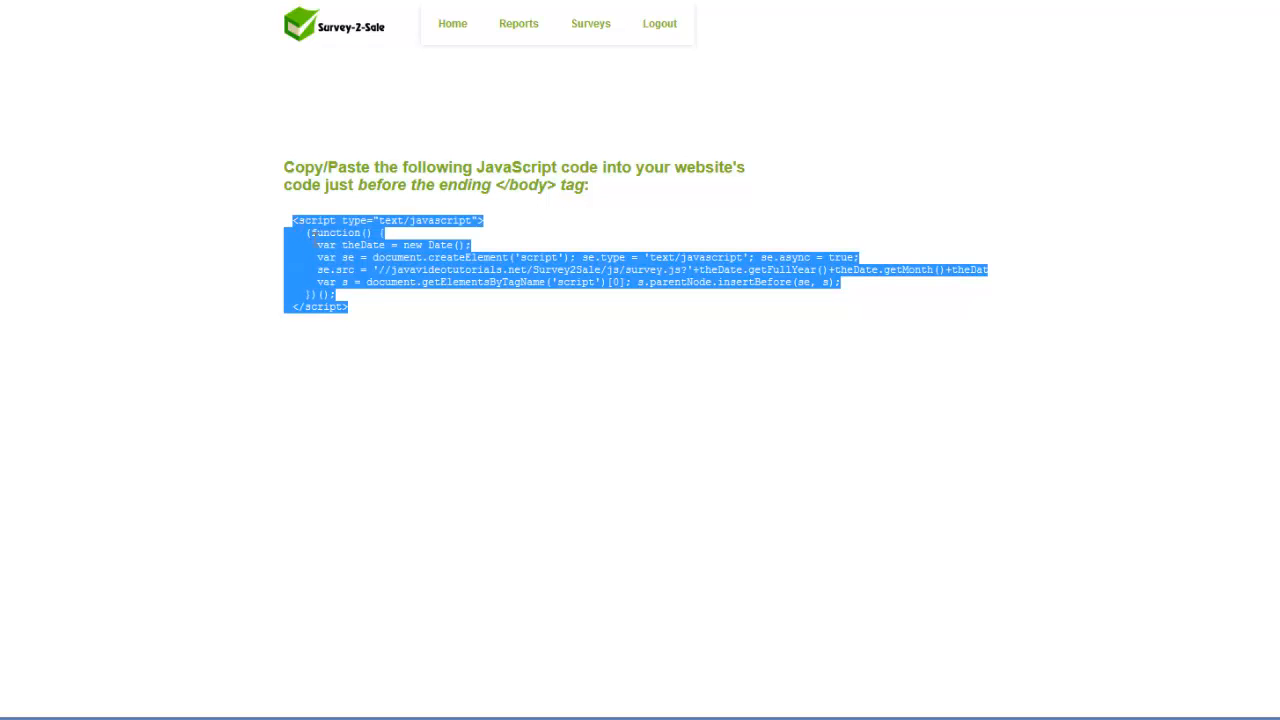
click(376, 313)
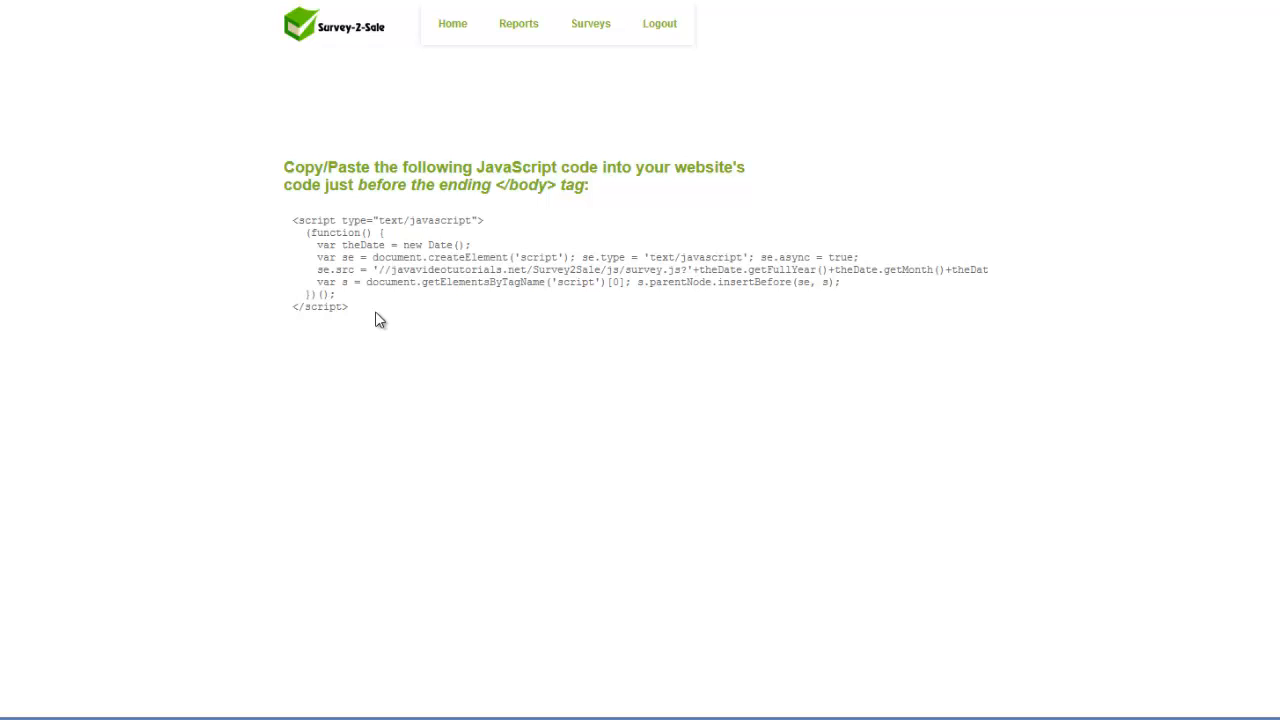
click(452, 30)
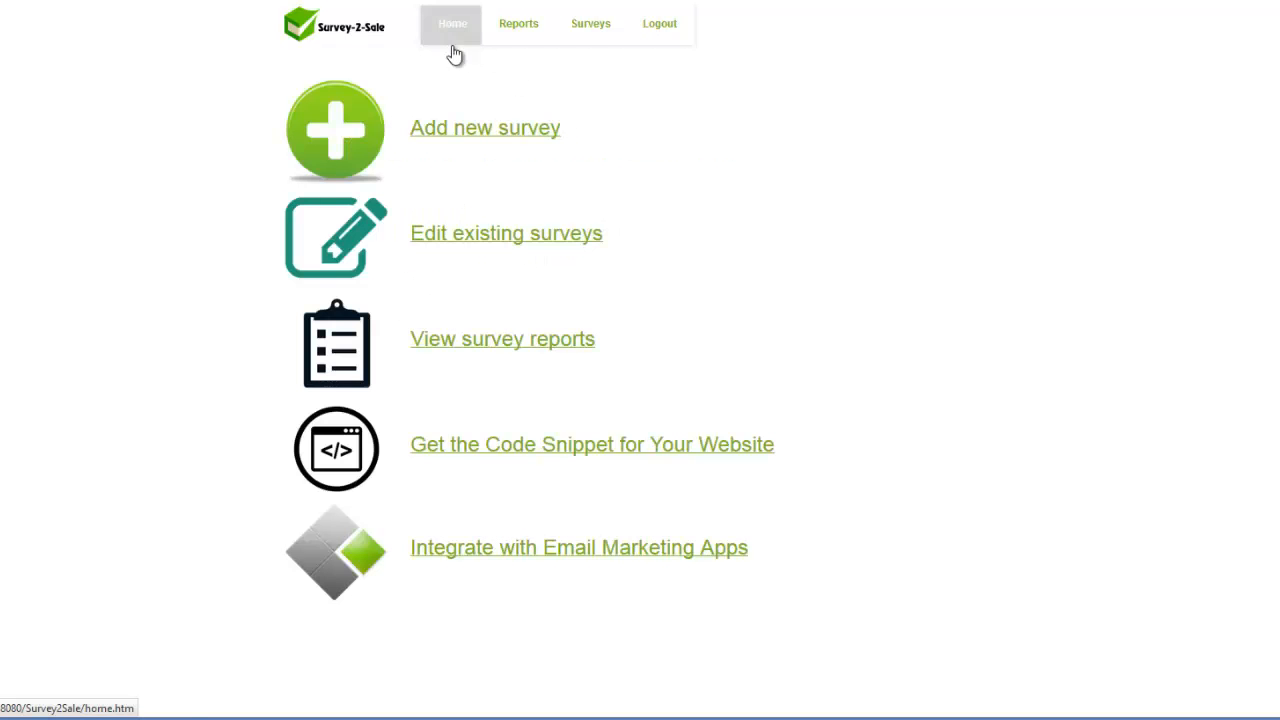